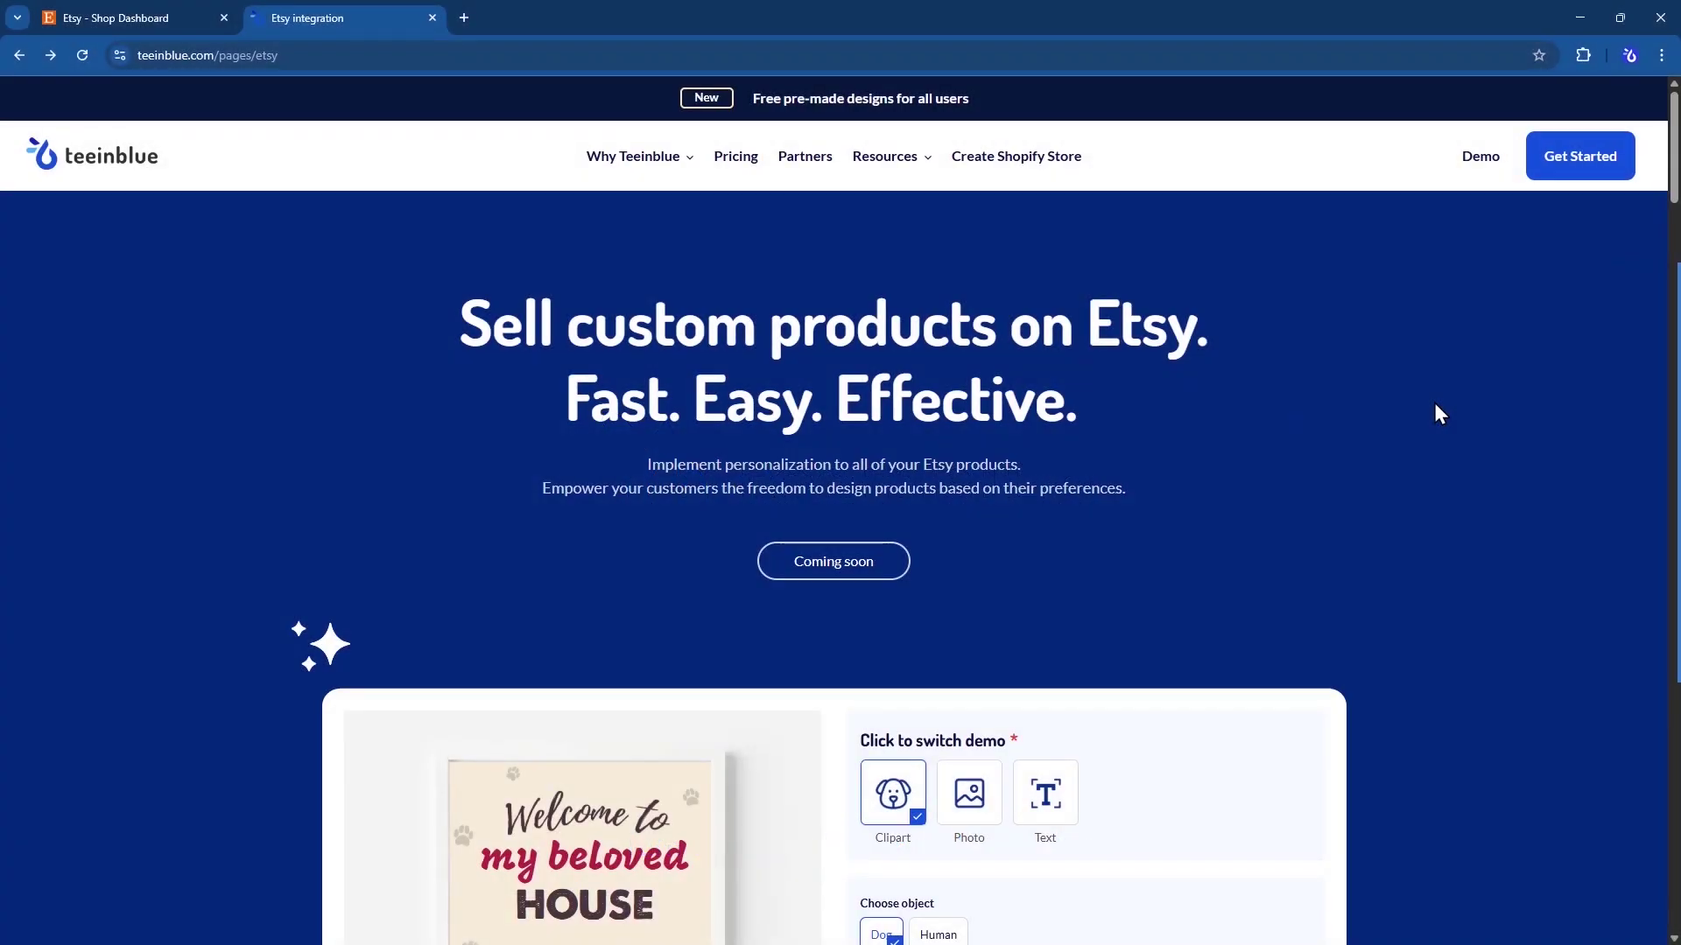
- Choose Border Collie from the demo widget's Dog Breed list
scroll(1433, 412, "down", 3)
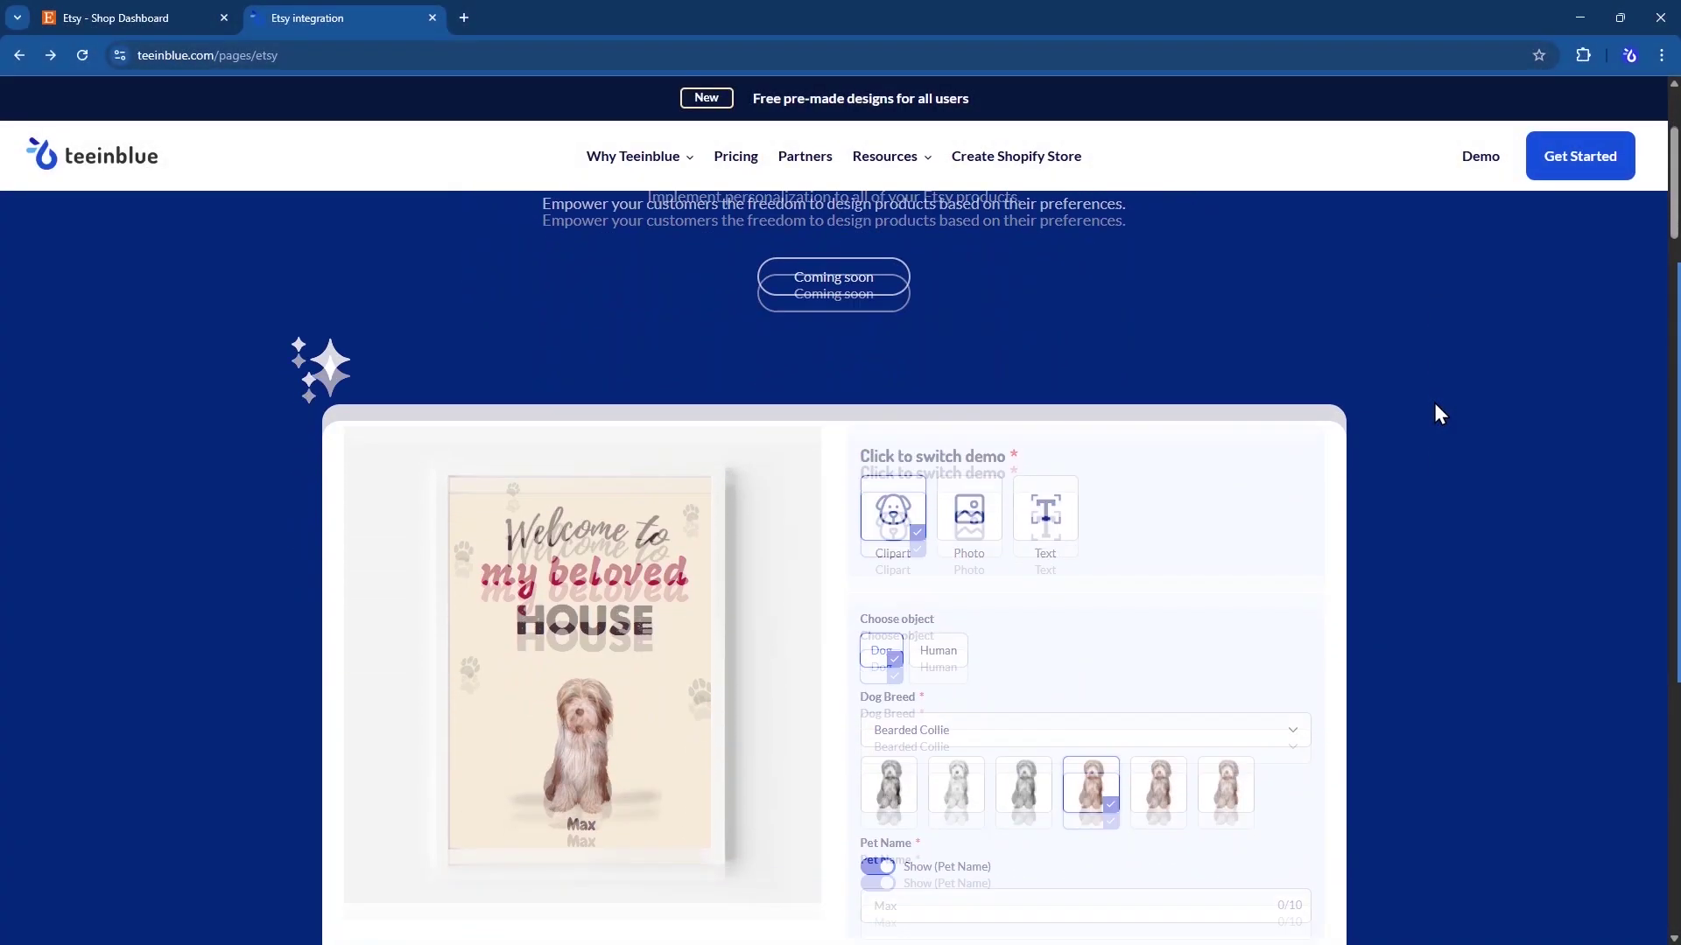
scroll(1440, 413, "down", 2)
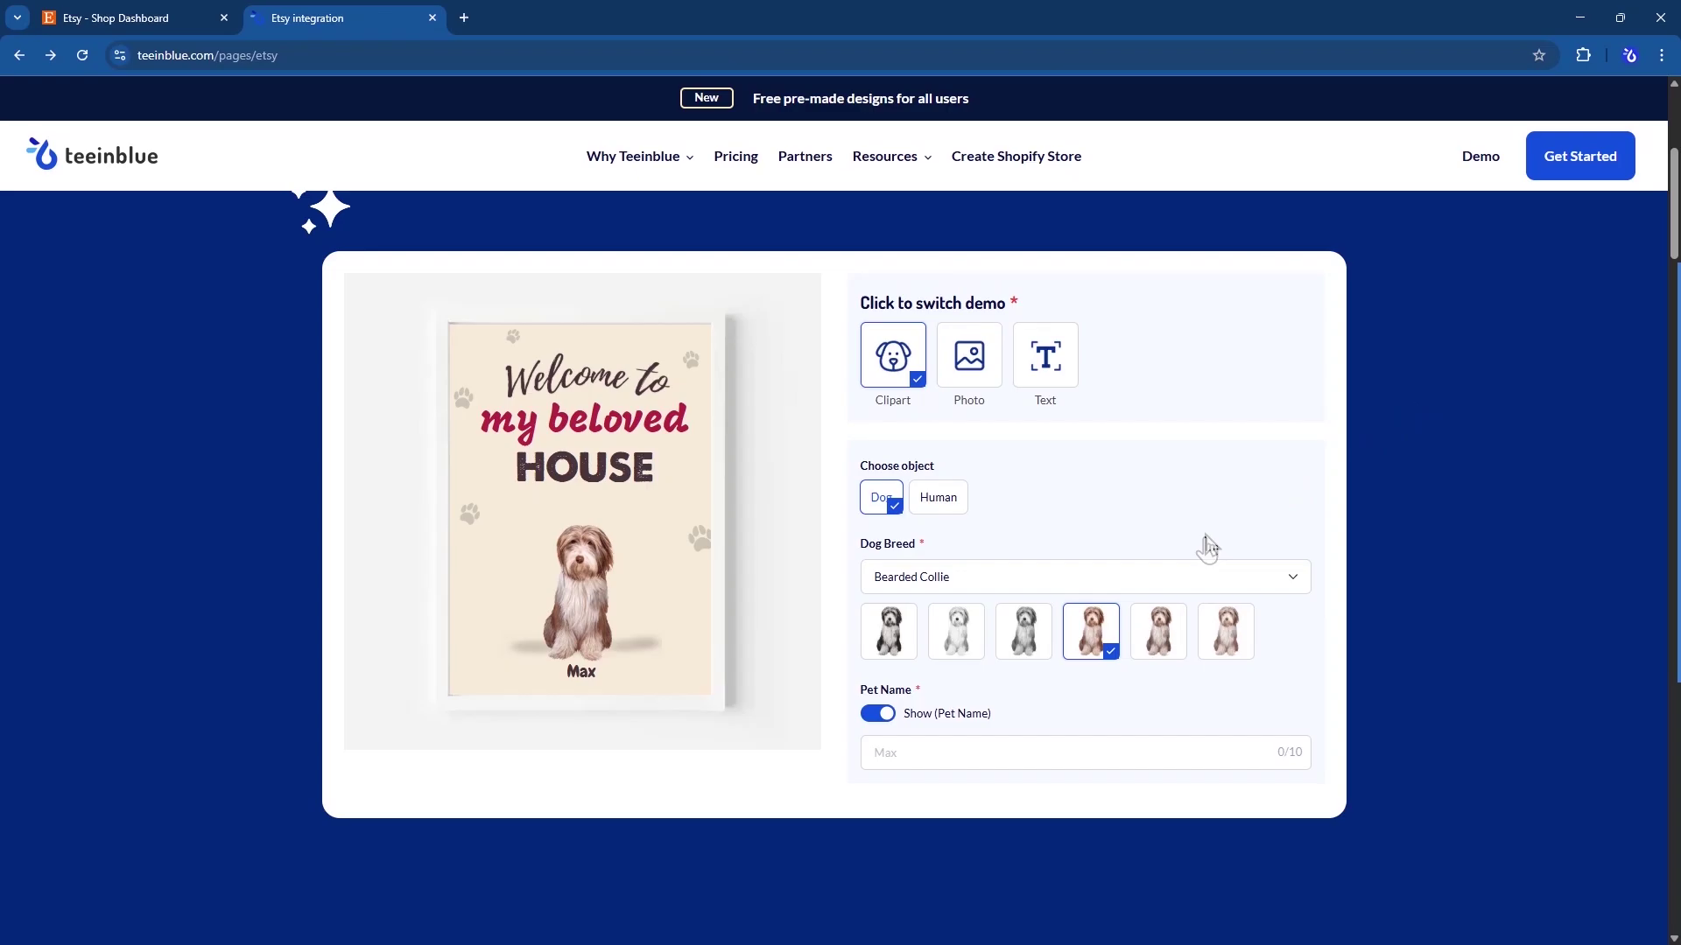
left_click(1039, 580)
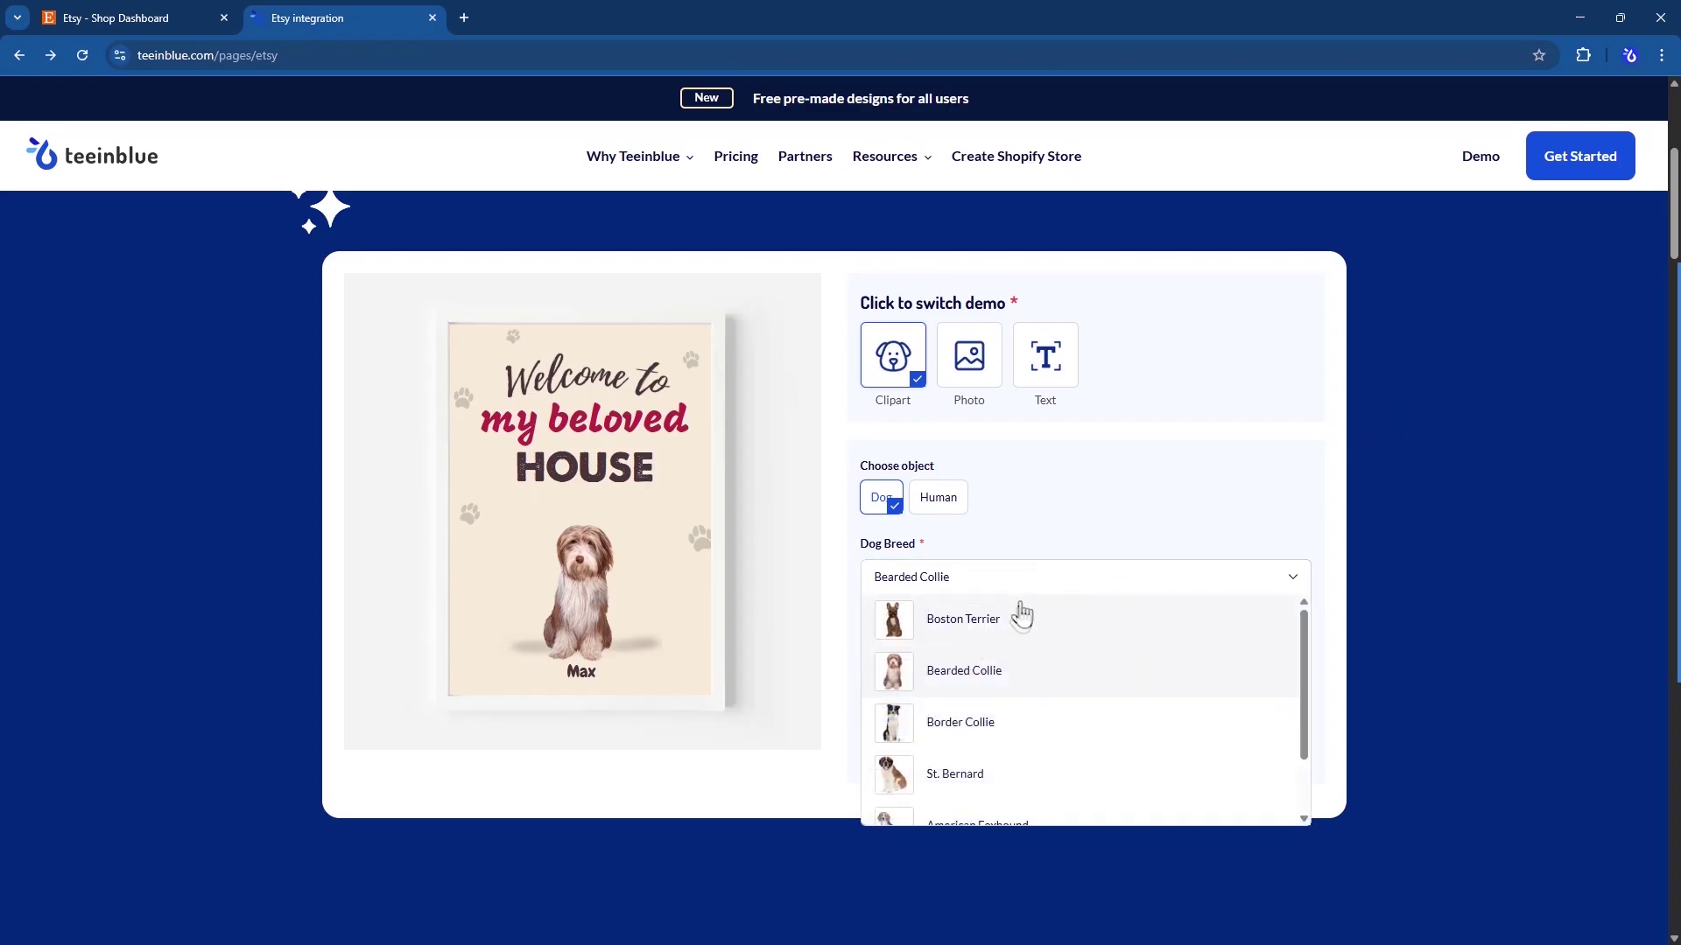
left_click(961, 723)
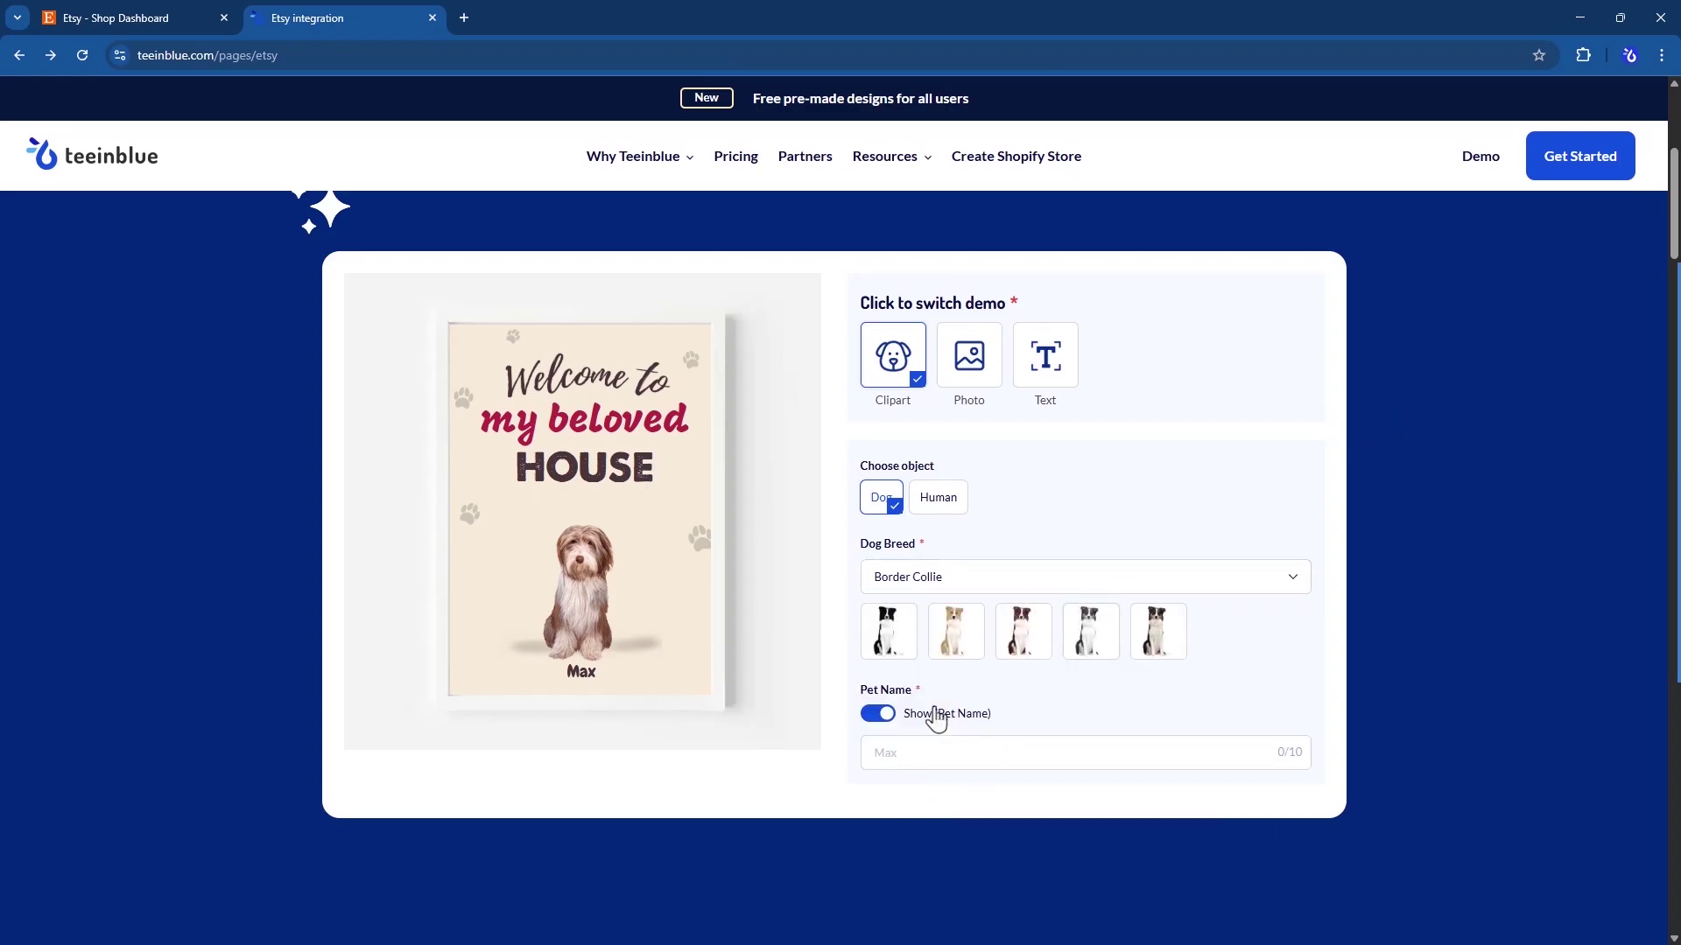
- Pick the first Border Collie variant and give Dad the fourth blue hairstyle
left_click(886, 639)
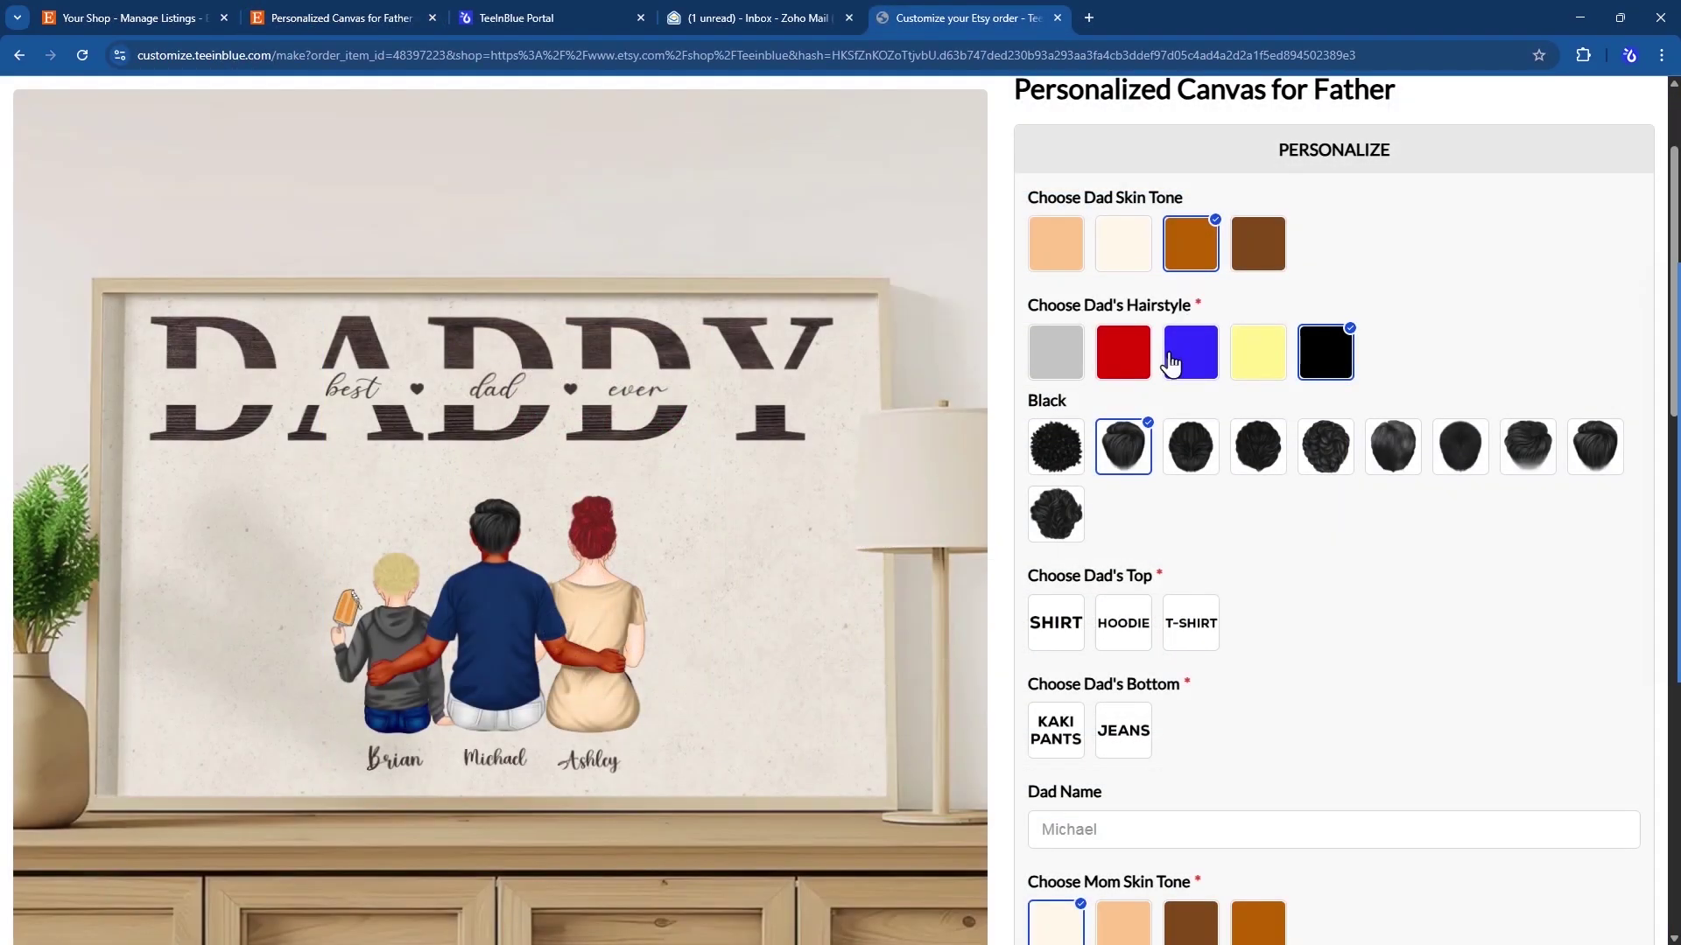
left_click(1173, 354)
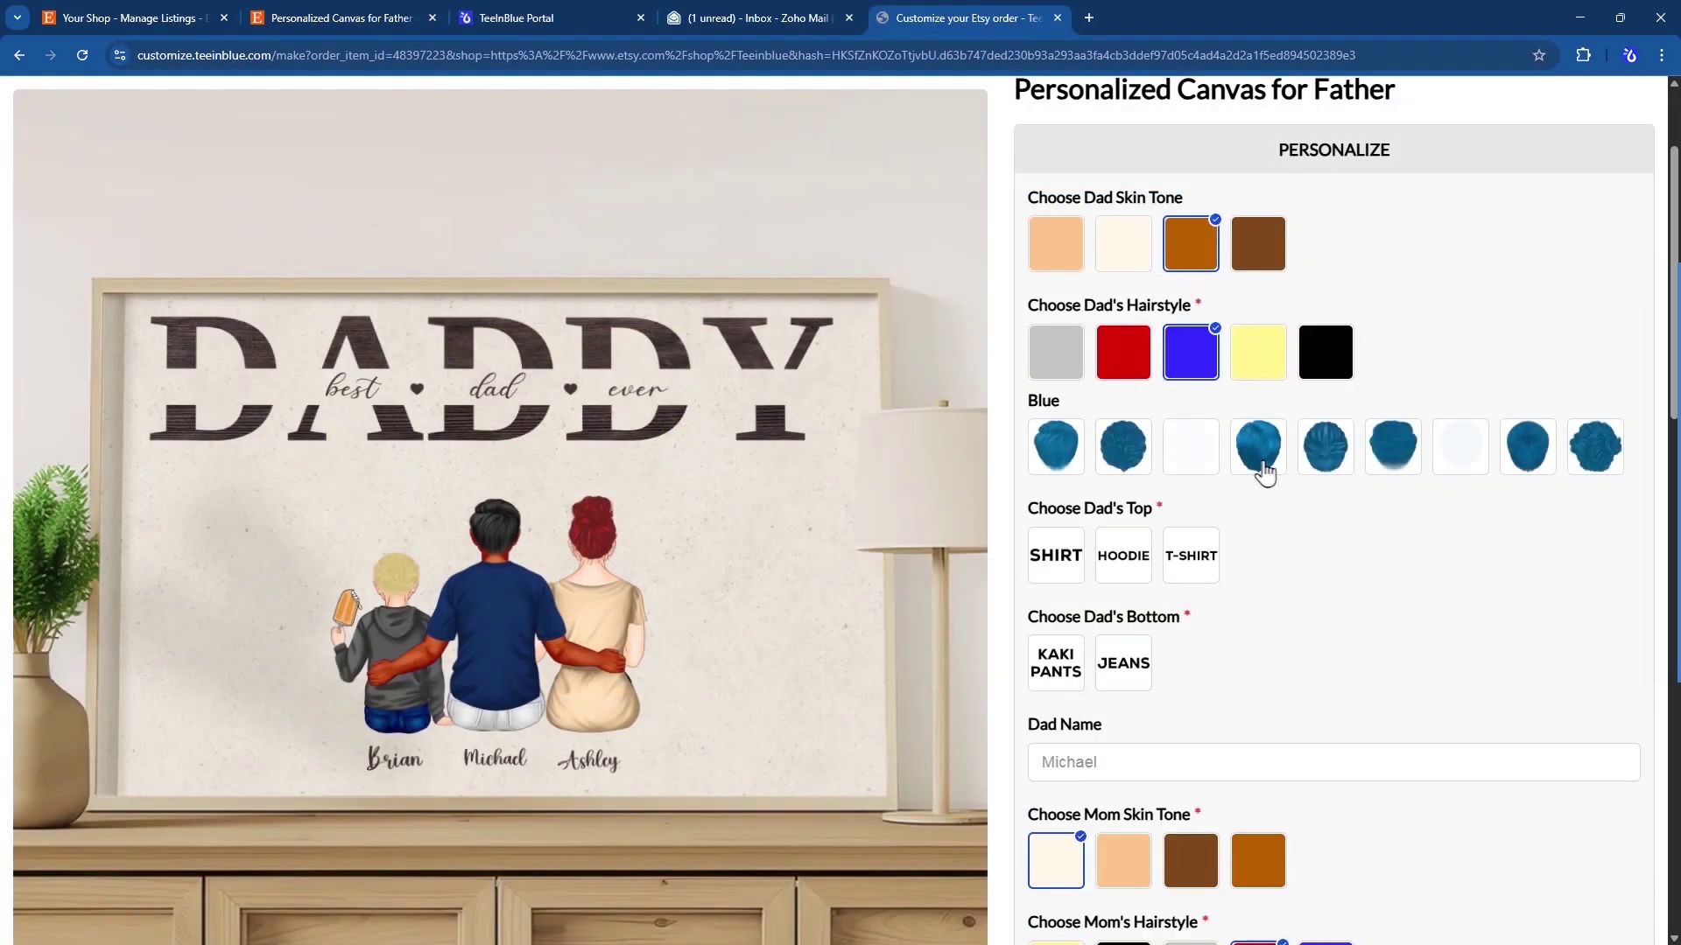
left_click(1264, 469)
scroll(1263, 469, "down", 2)
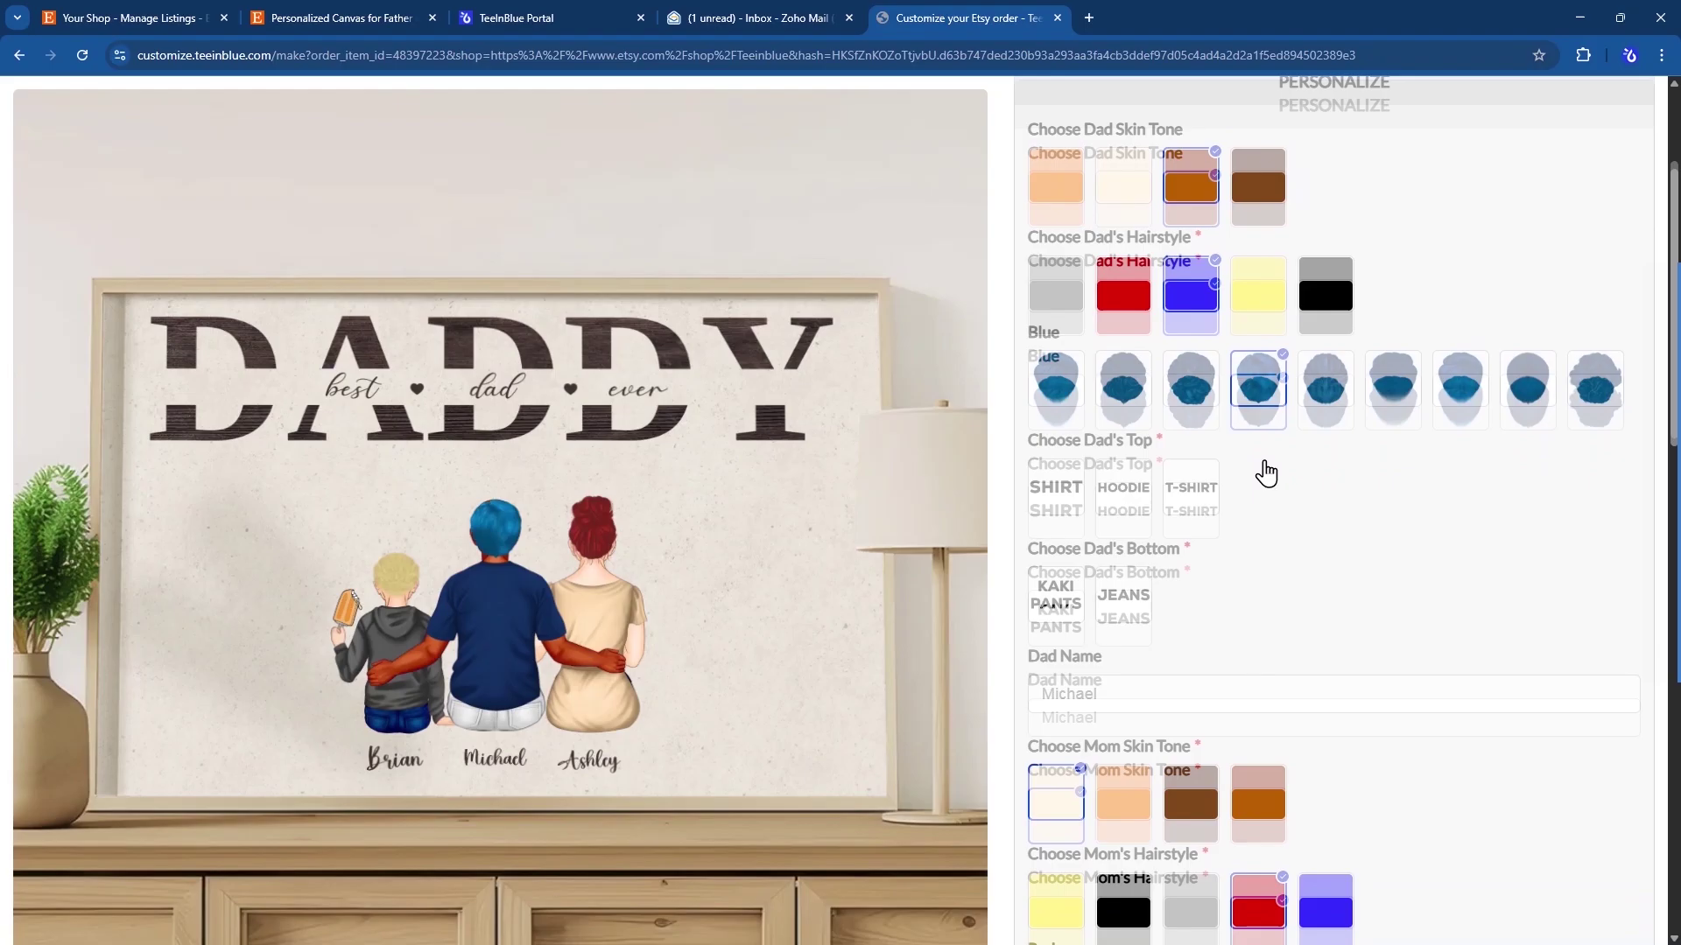
- Dress Dad in a light-coloured T-shirt and enter Mike as Dad Name
left_click(1191, 402)
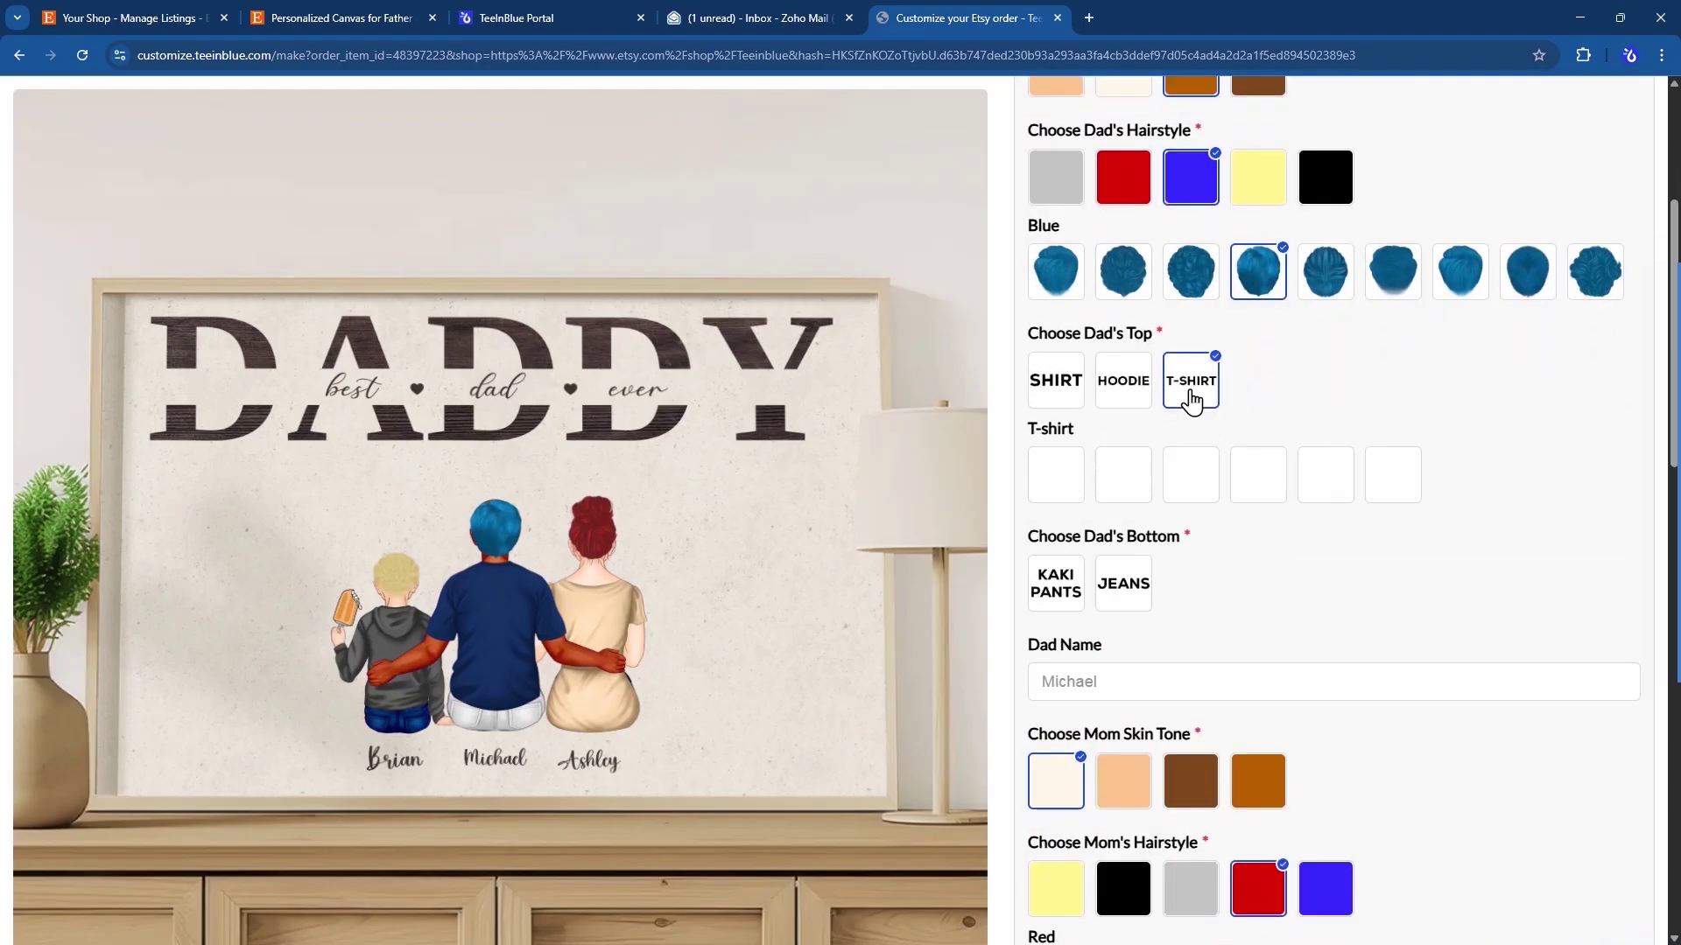
left_click(1177, 484)
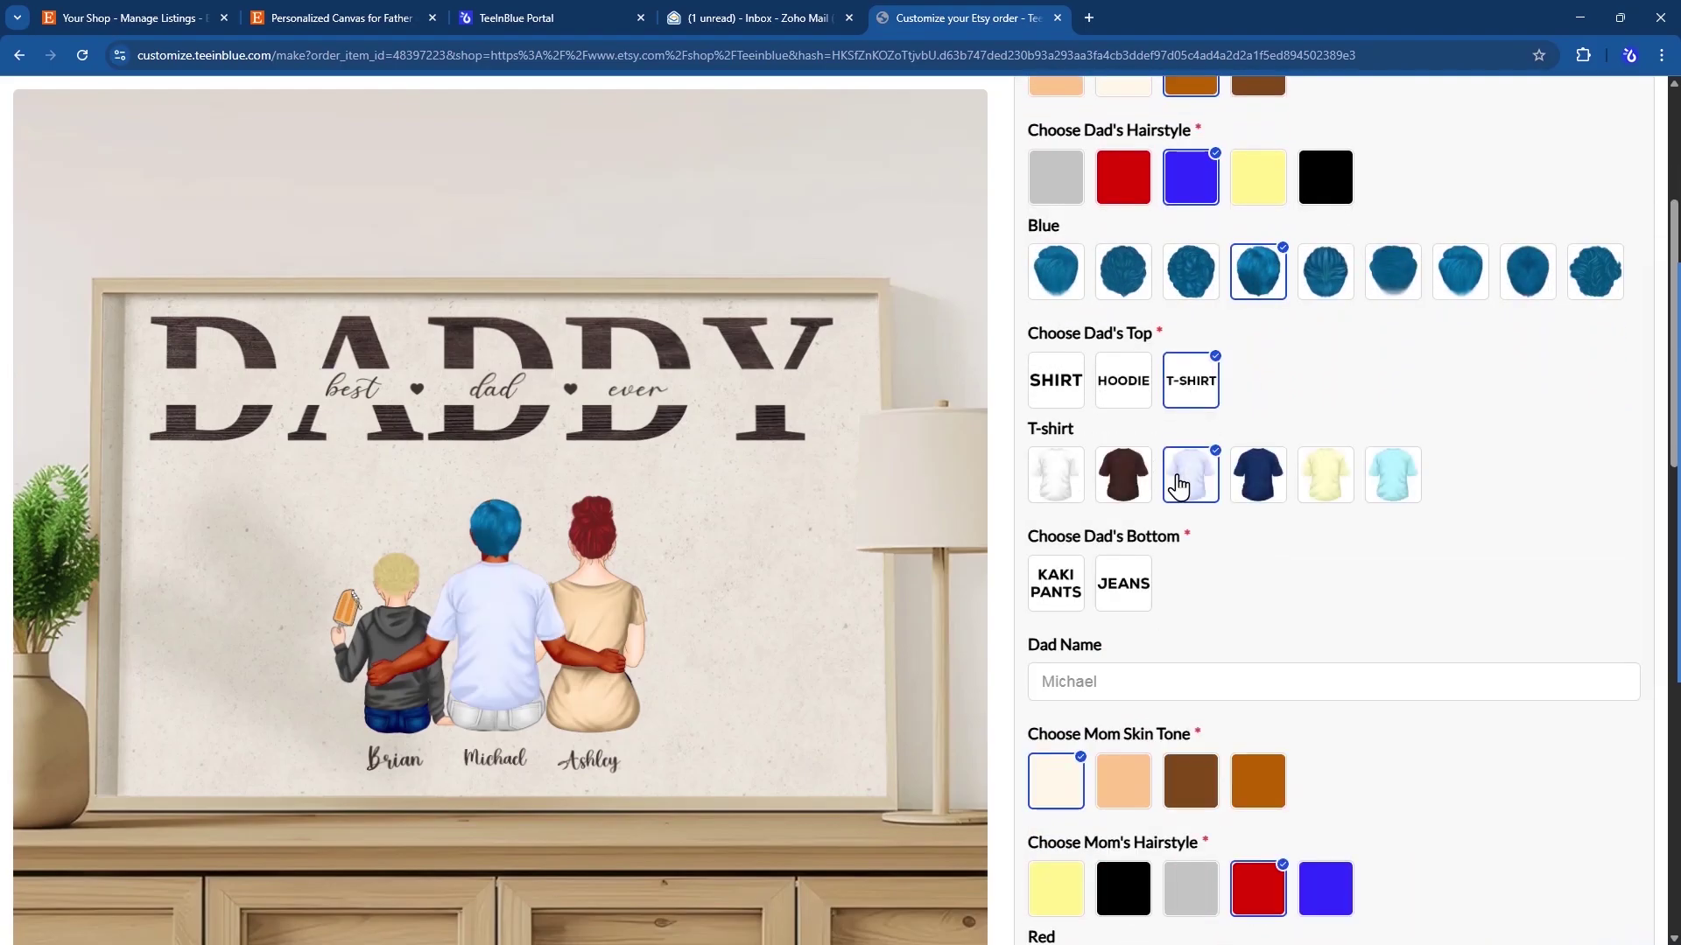
scroll(1177, 484, "down", 3)
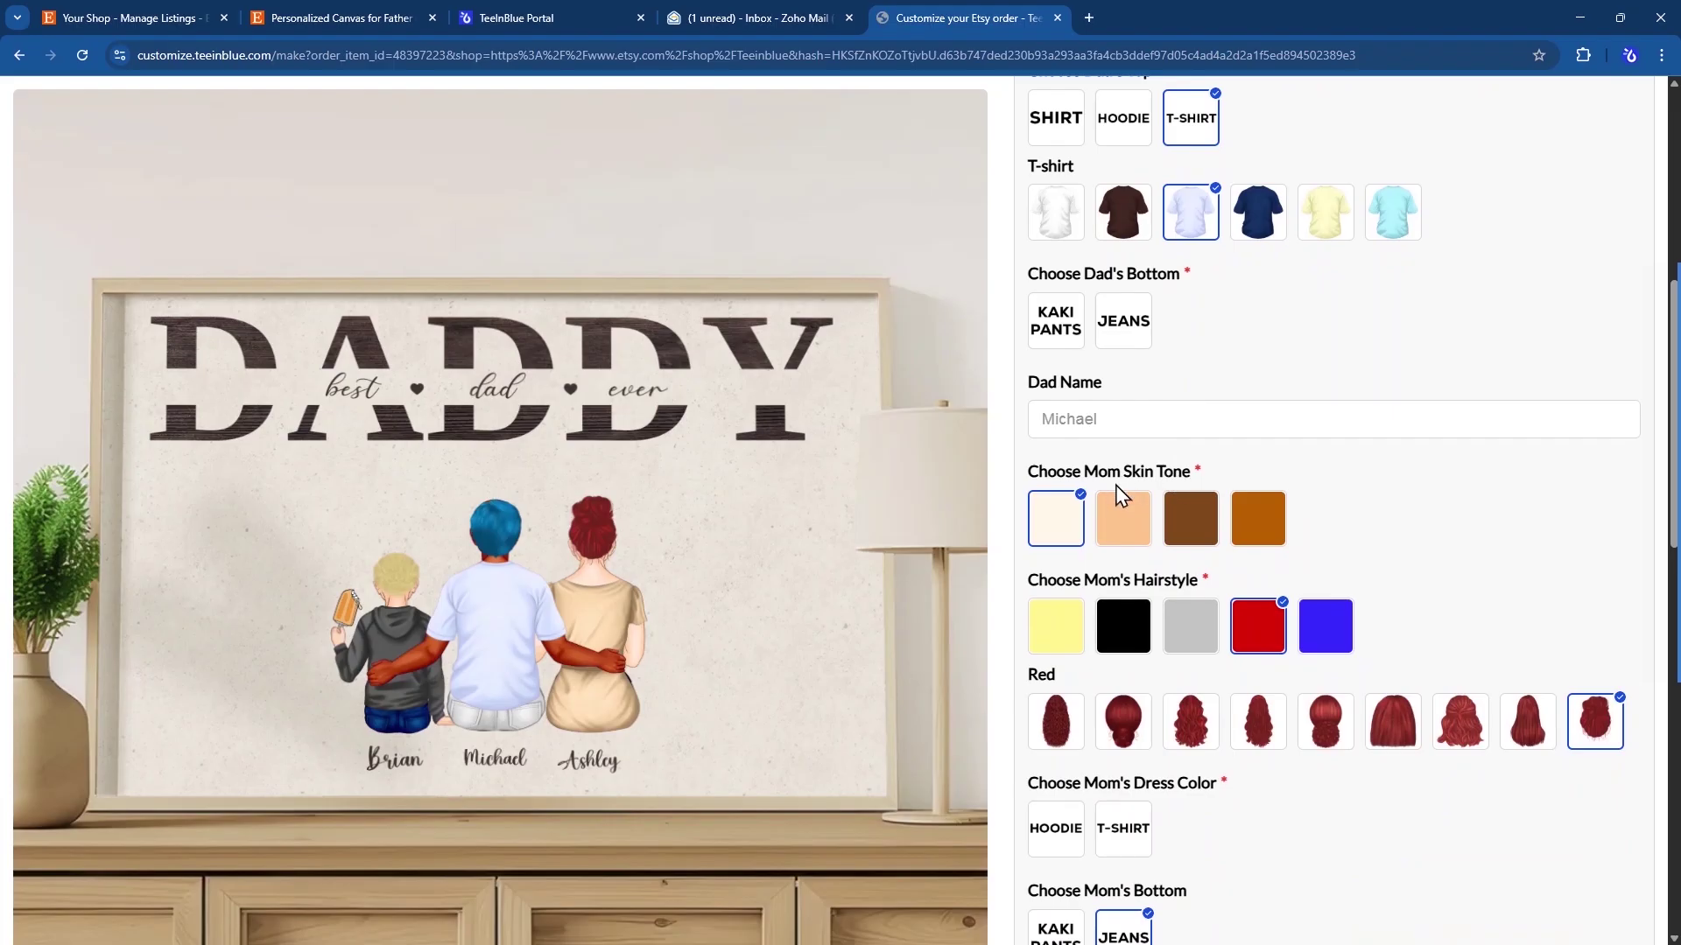
left_click(1064, 422)
type("Mike")
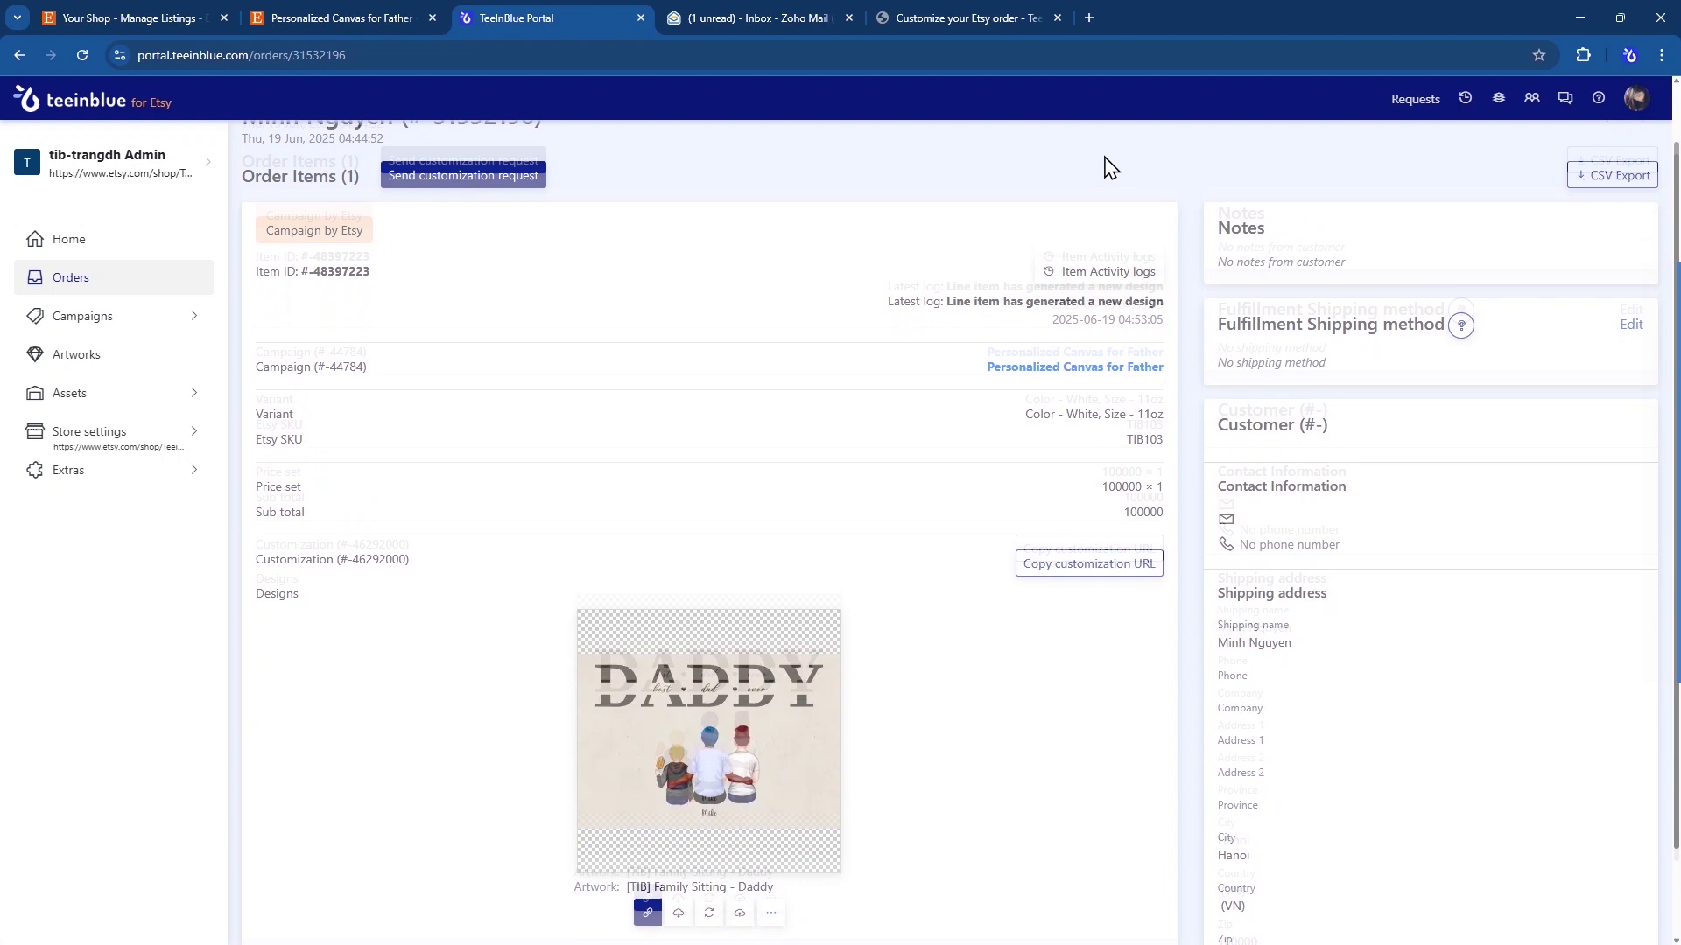
- Scroll down through the order details page
scroll(1109, 167, "down", 1)
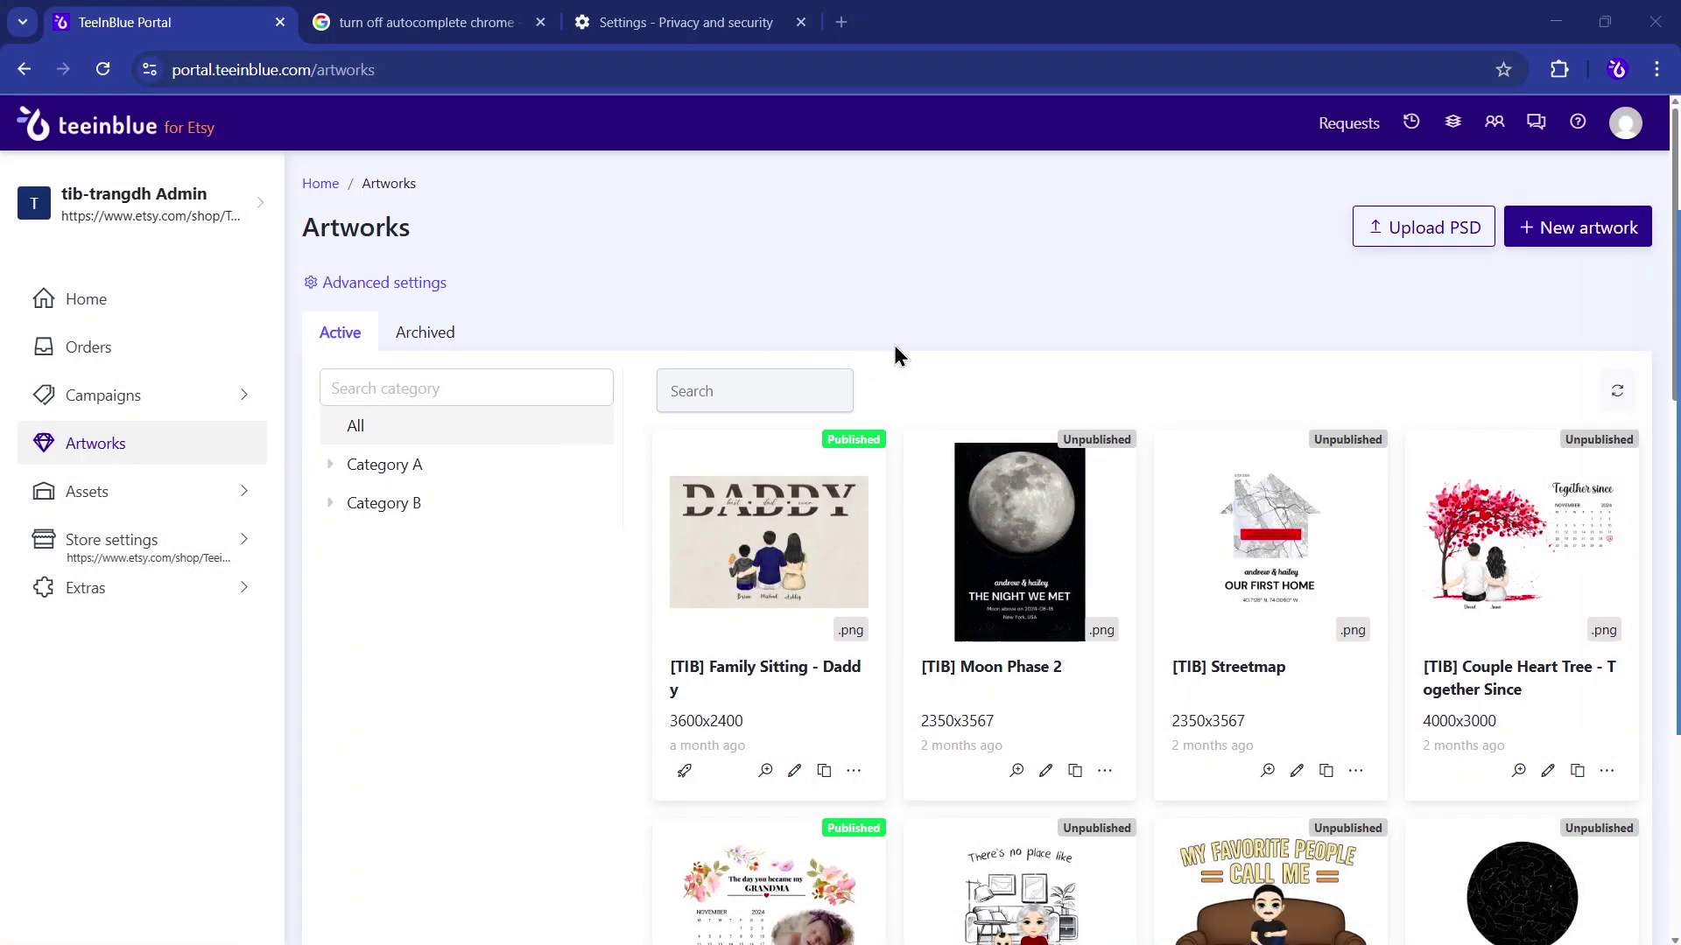
- Create and save a new artwork named Family Photo
left_click(1530, 233)
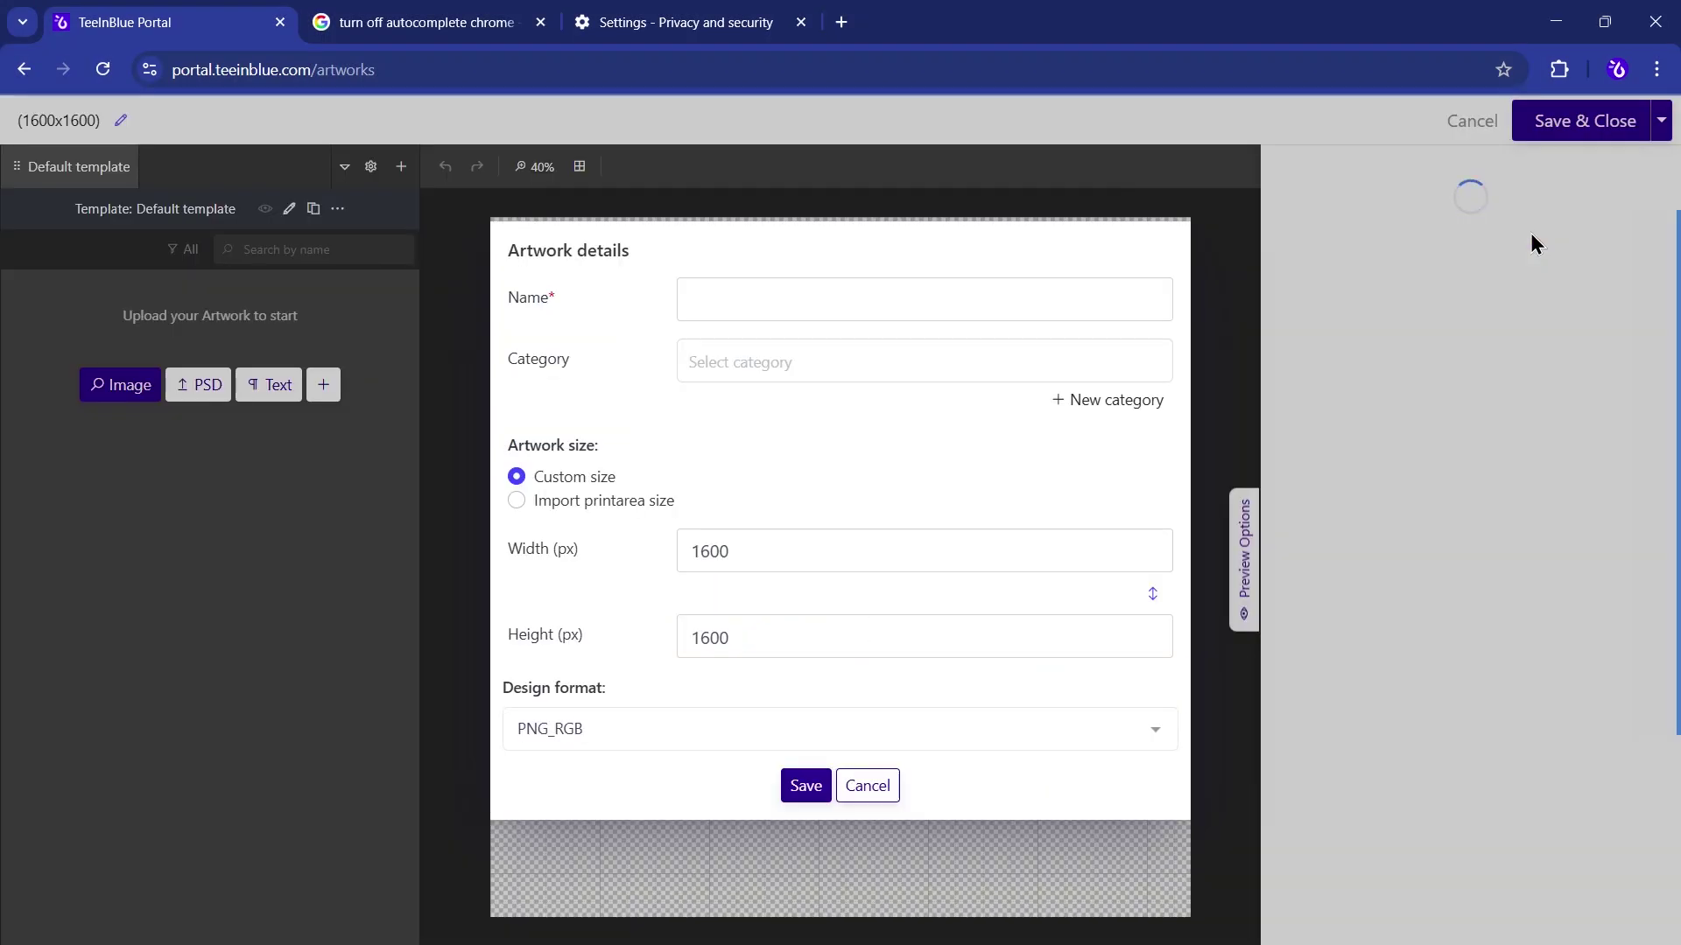
left_click(1057, 300)
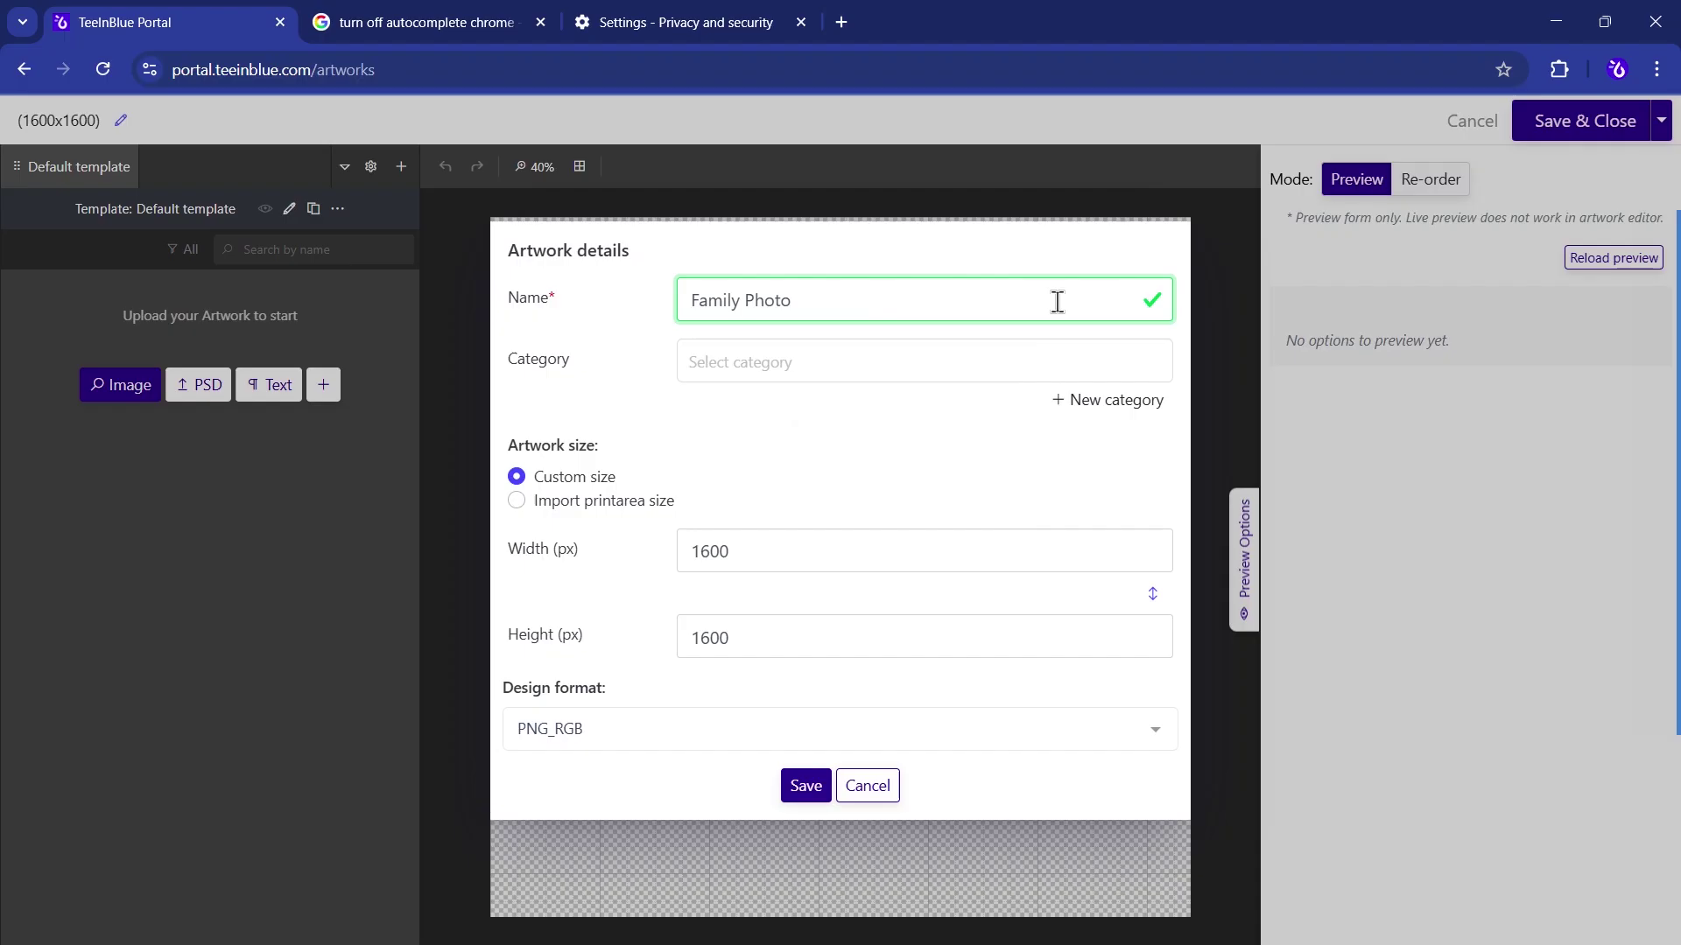
left_click(806, 786)
- Add the couple winter hugging photo at 1168x1168, plus a text layer below it
left_click(133, 387)
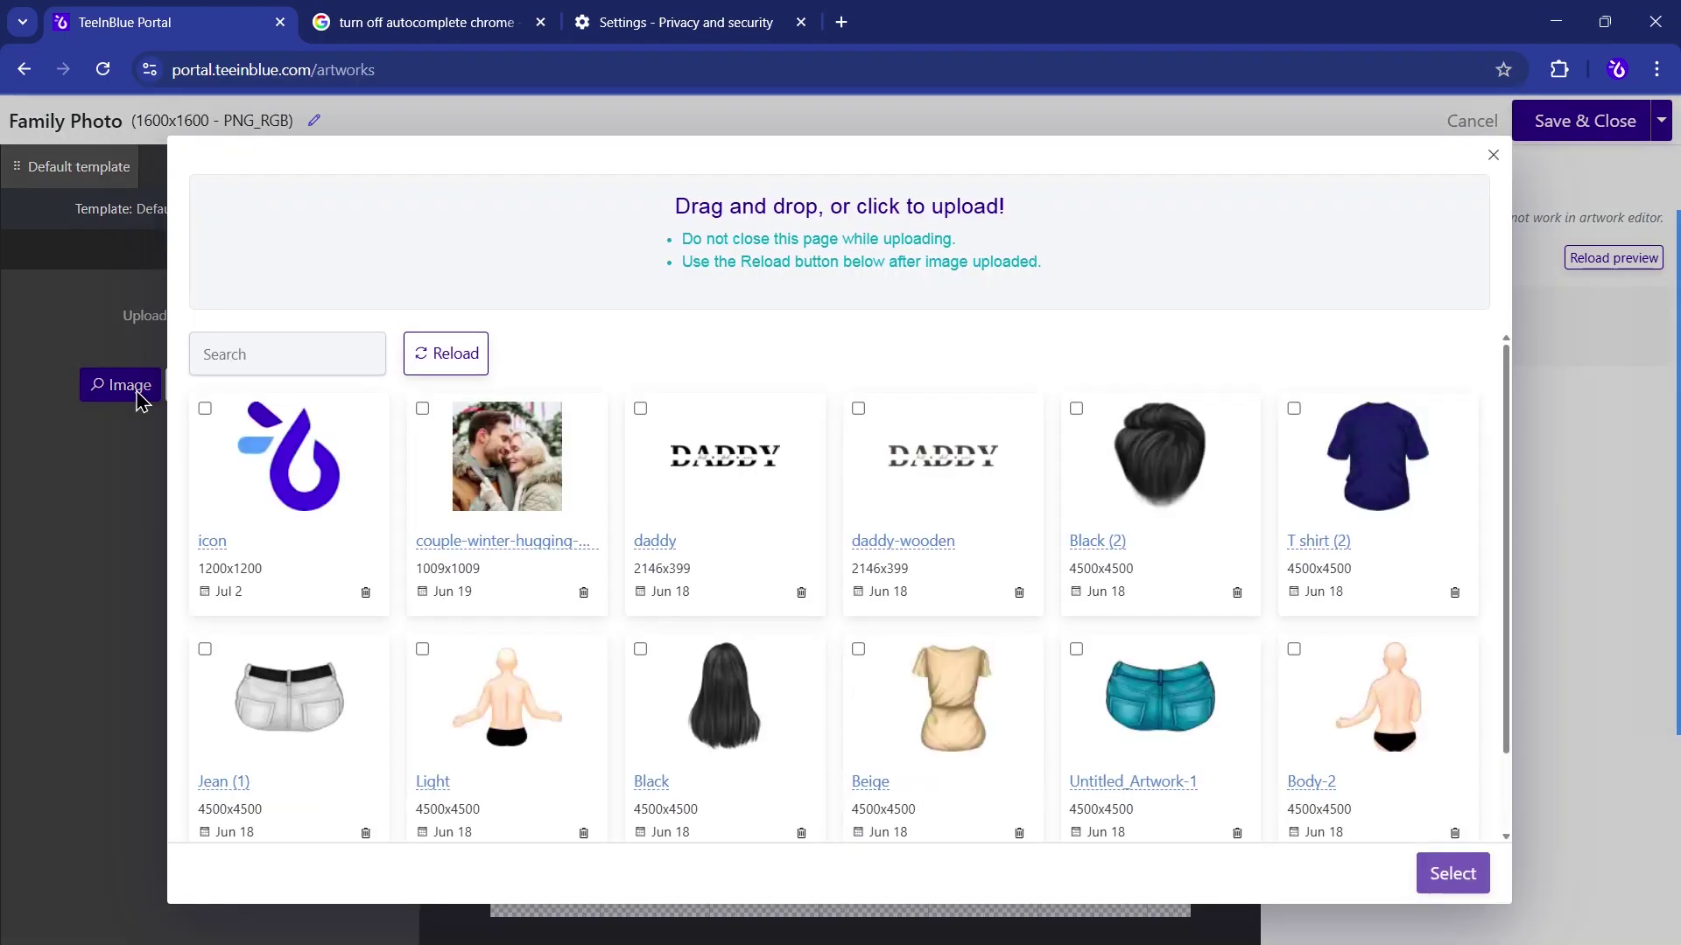
left_click(490, 481)
left_click(1392, 876)
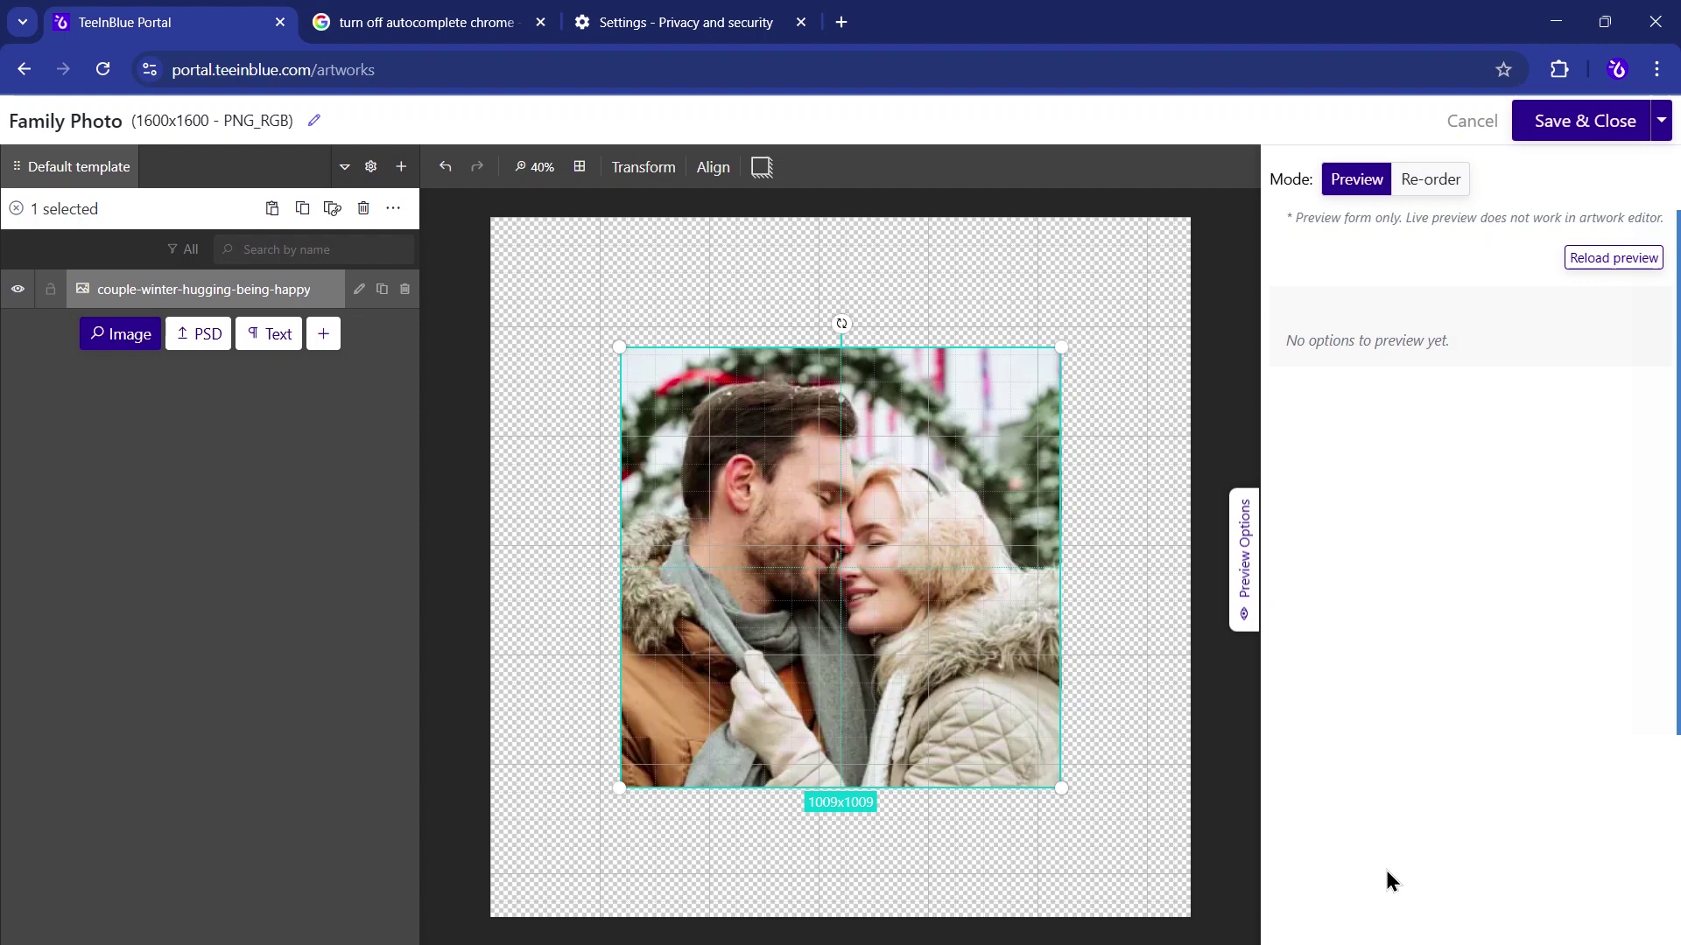
left_click_drag(941, 692, 894, 620)
left_click_drag(1013, 713, 1091, 785)
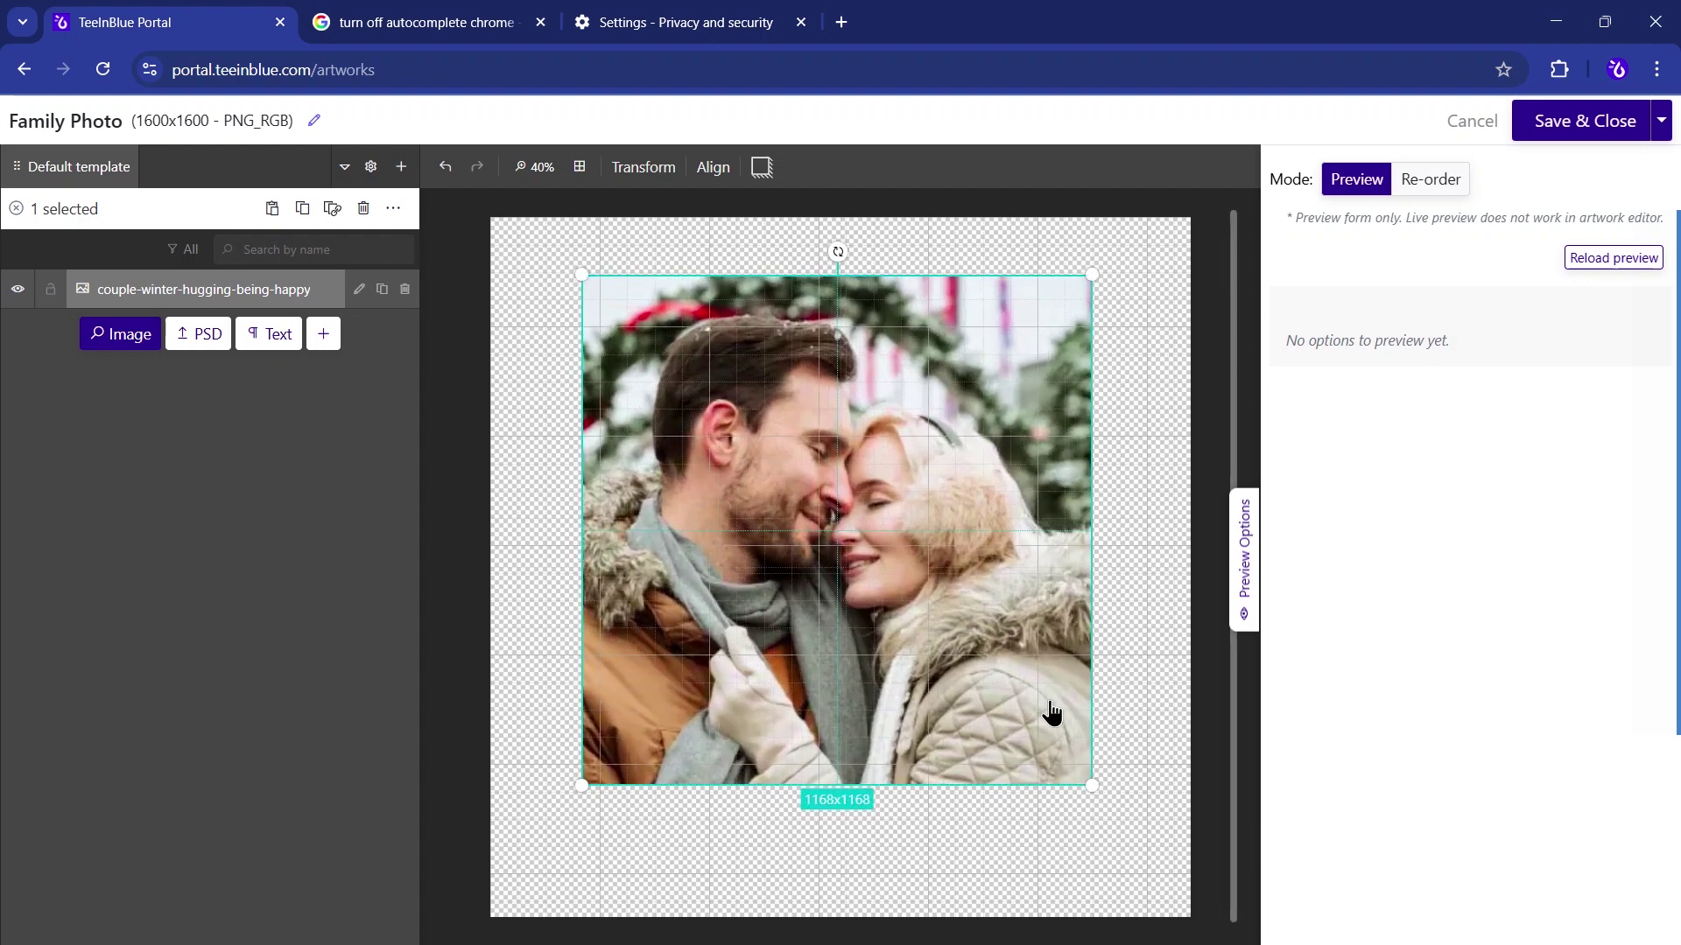
left_click(272, 338)
left_click_drag(936, 582, 911, 864)
- Set the caption text to 'The William Family' in the Pacifico font
left_click(359, 289)
type("The William Family")
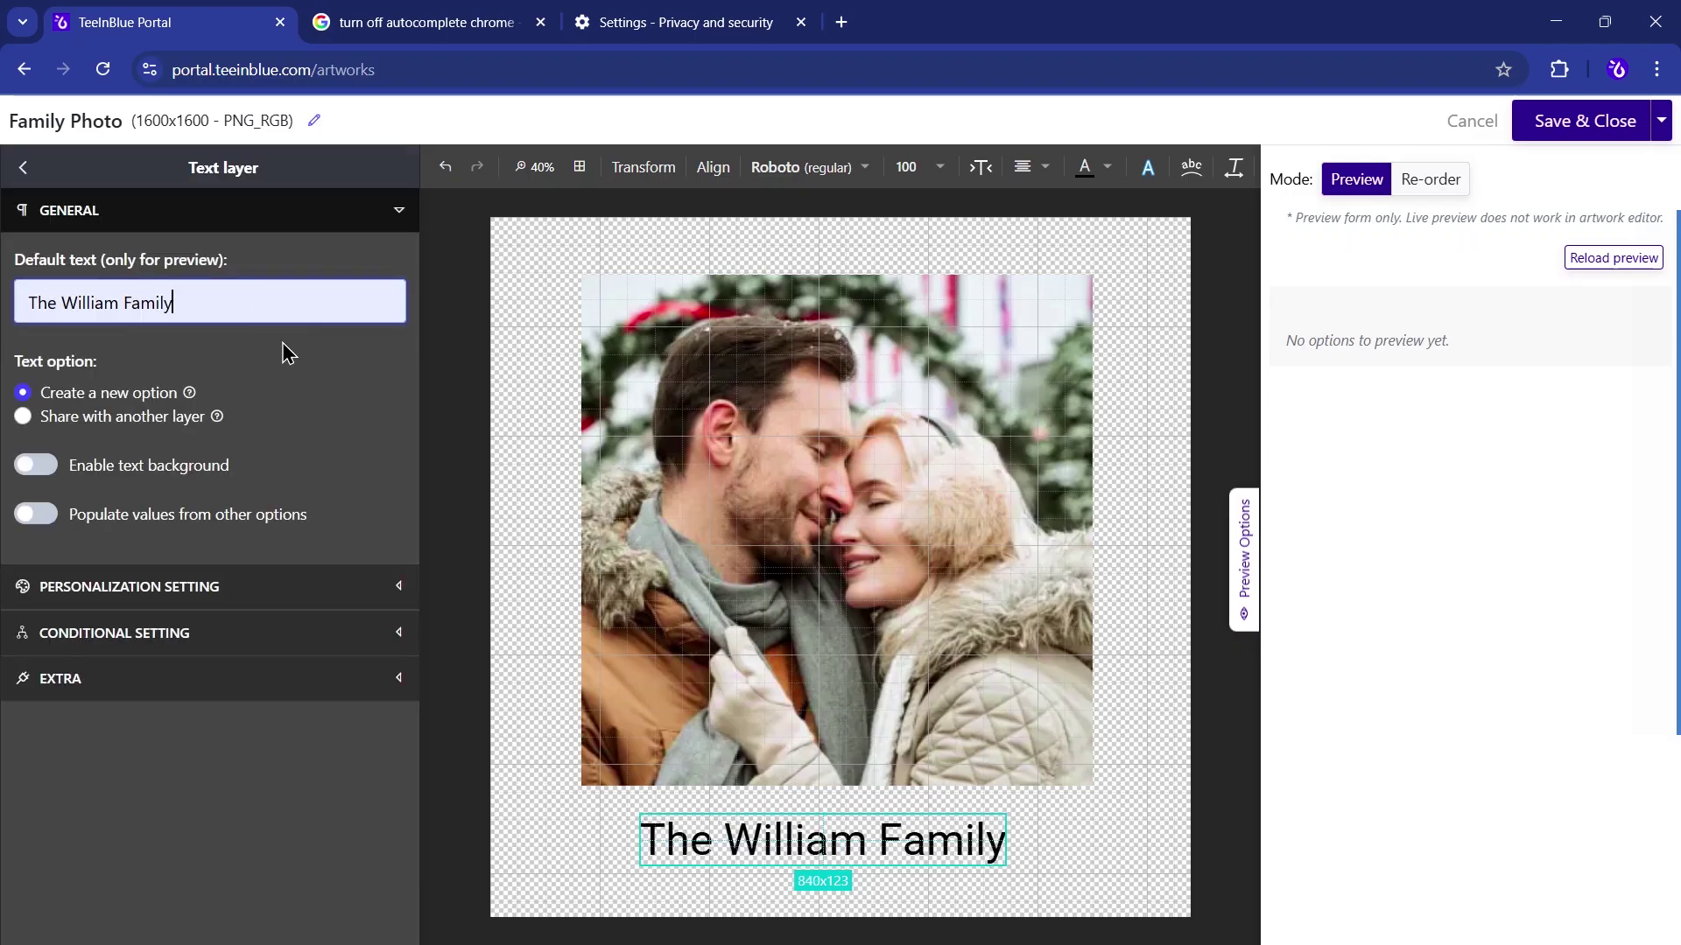
left_click(831, 175)
left_click(969, 325)
type("p")
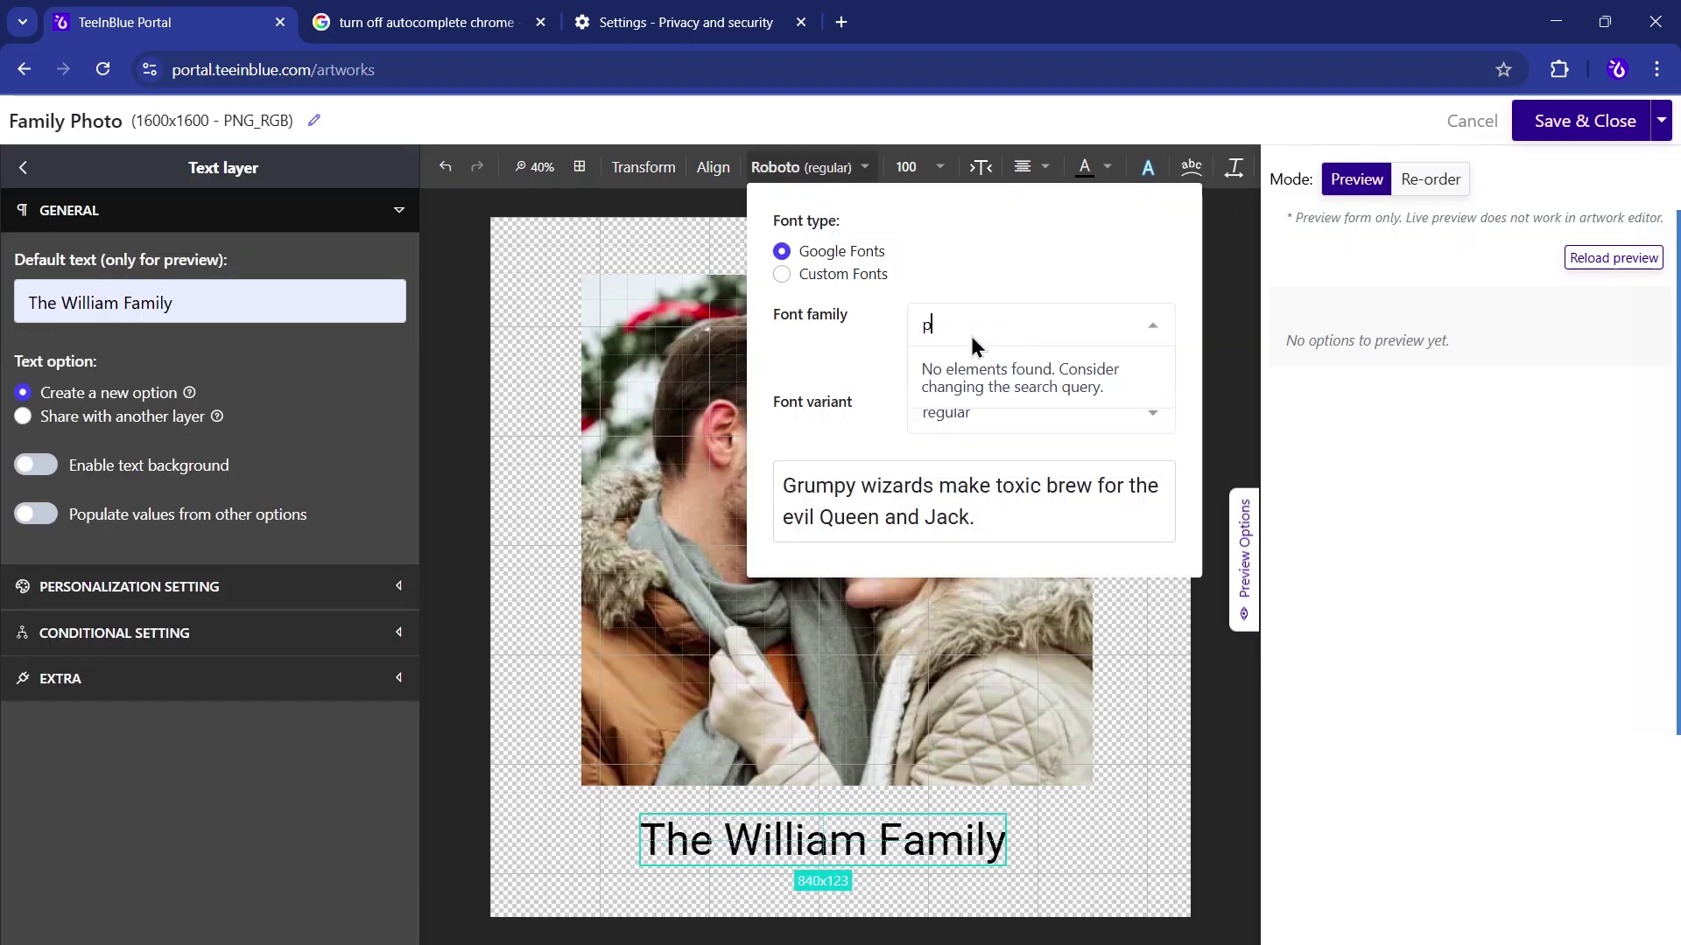
left_click(961, 374)
left_click(319, 787)
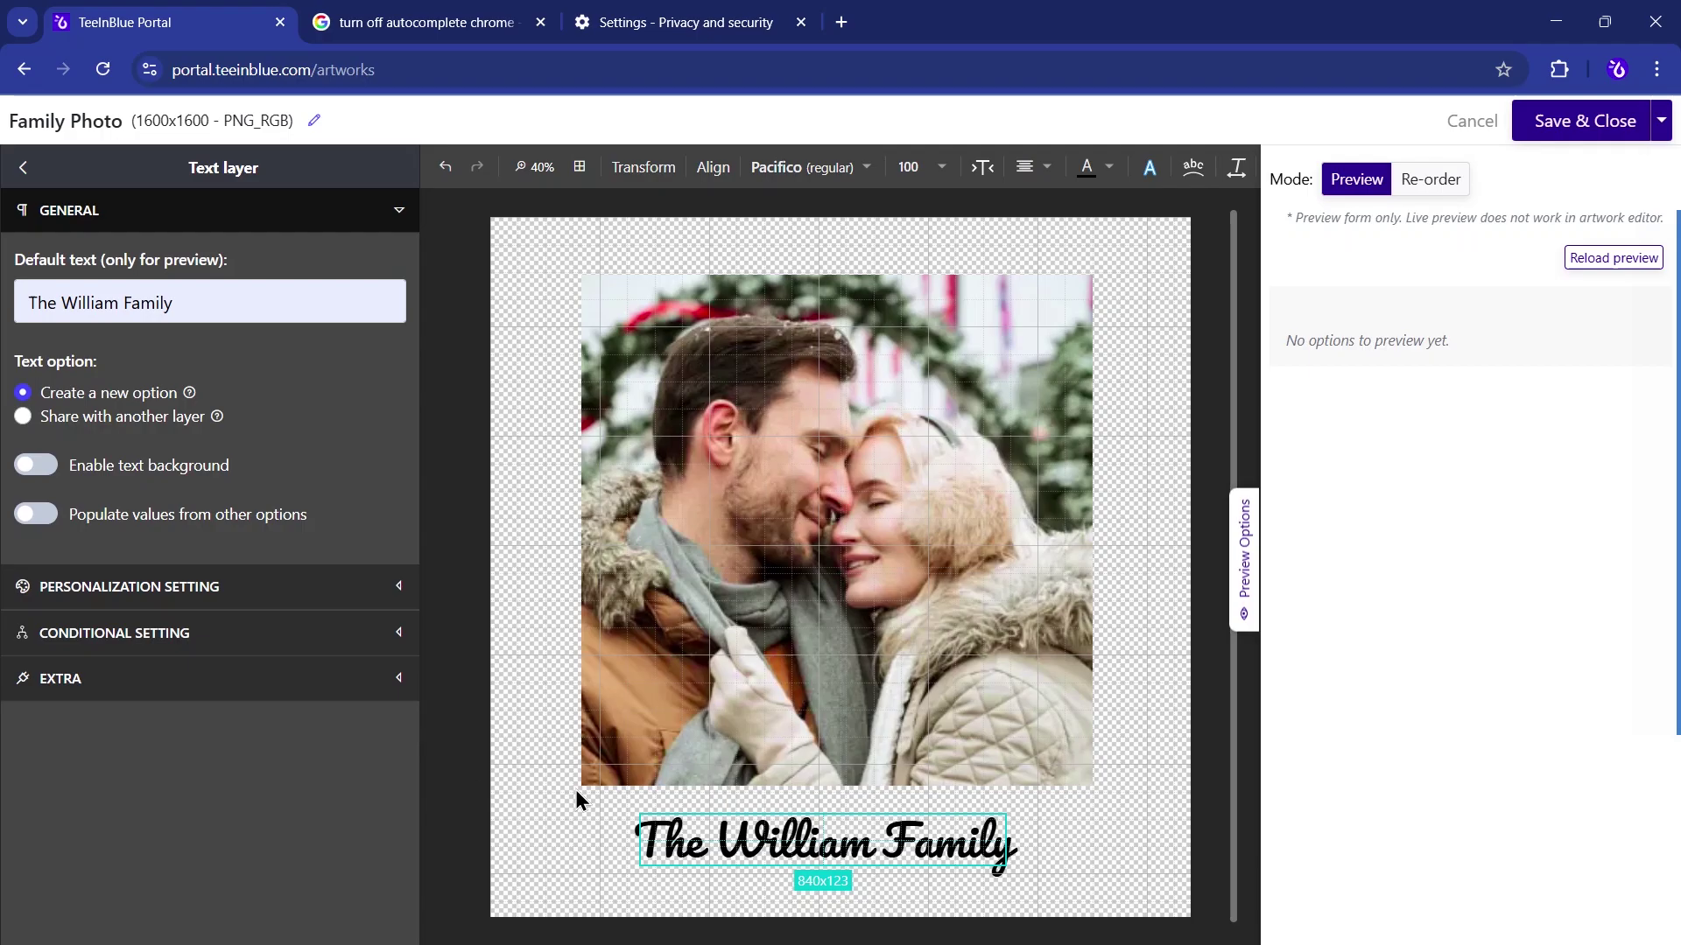
left_click(782, 845)
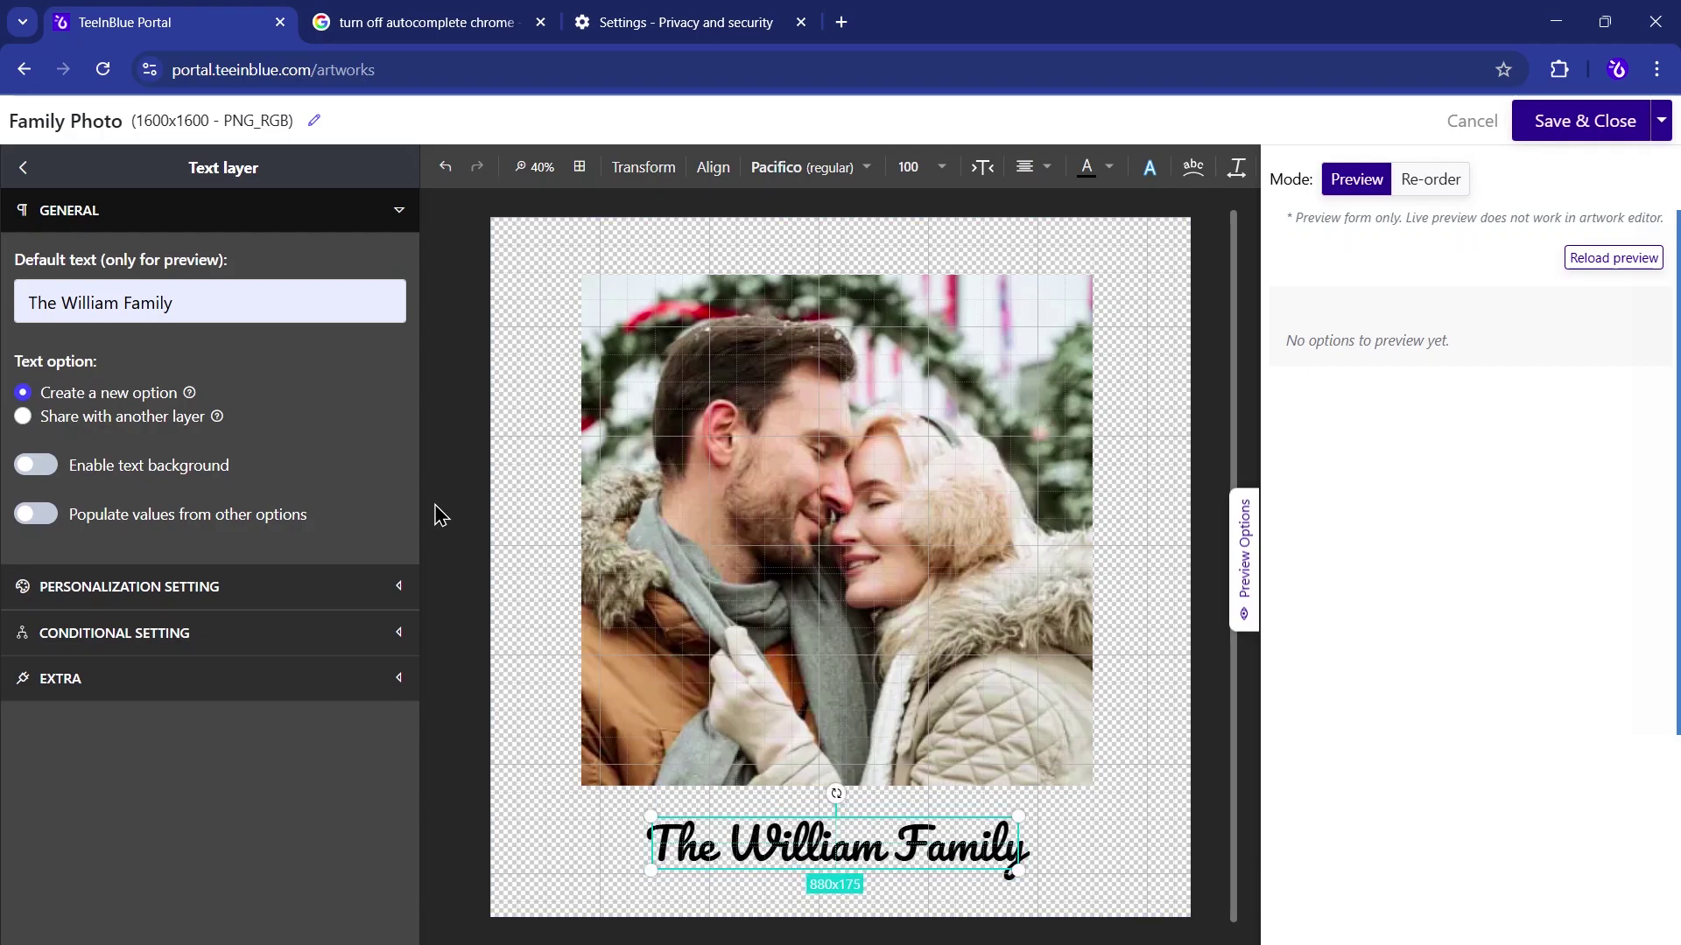
left_click(23, 168)
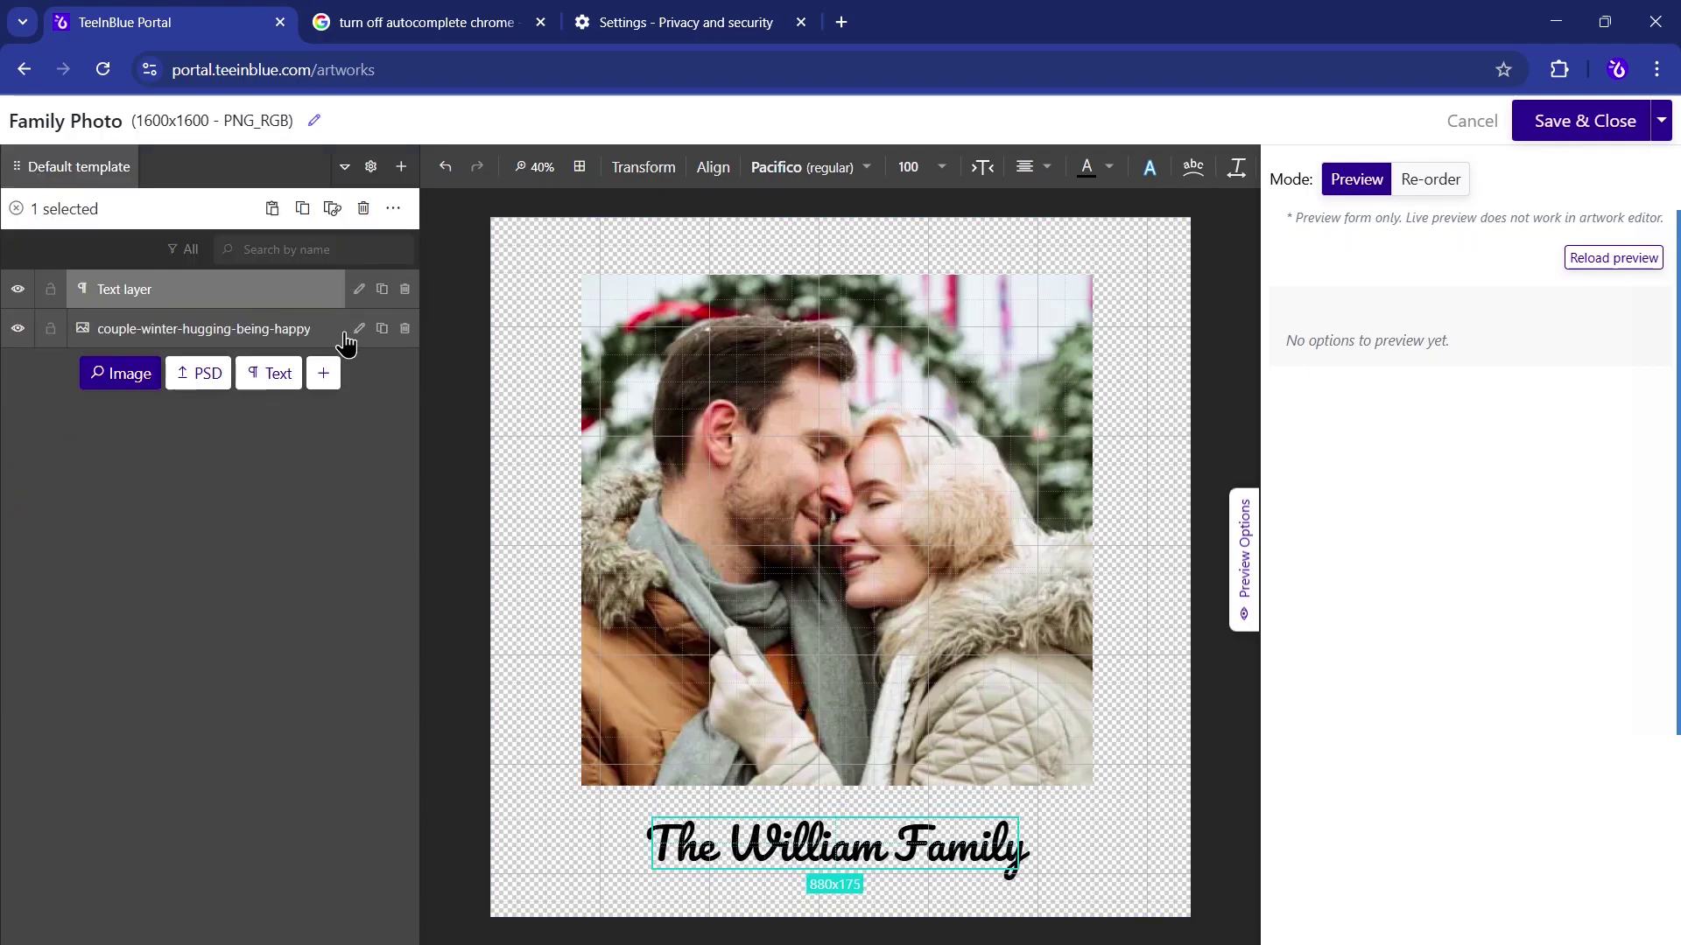
- Make the photo layer customer-uploadable, titled 'Upload your family photo'
left_click(358, 330)
left_click(110, 371)
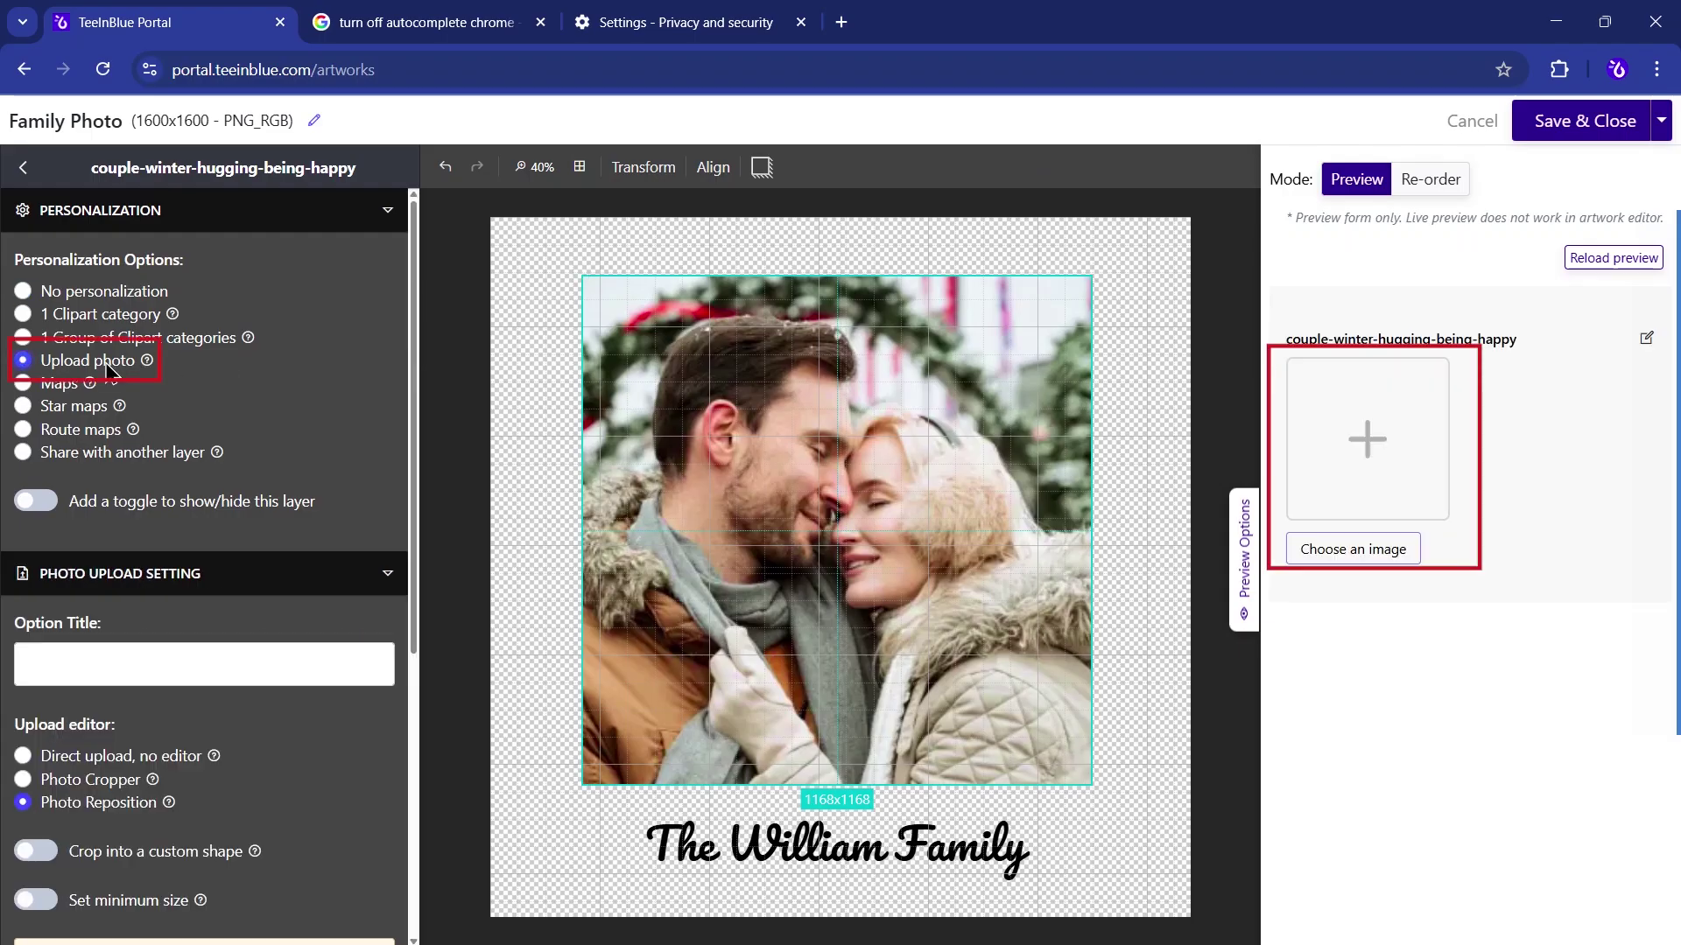
left_click(210, 663)
left_click(298, 802)
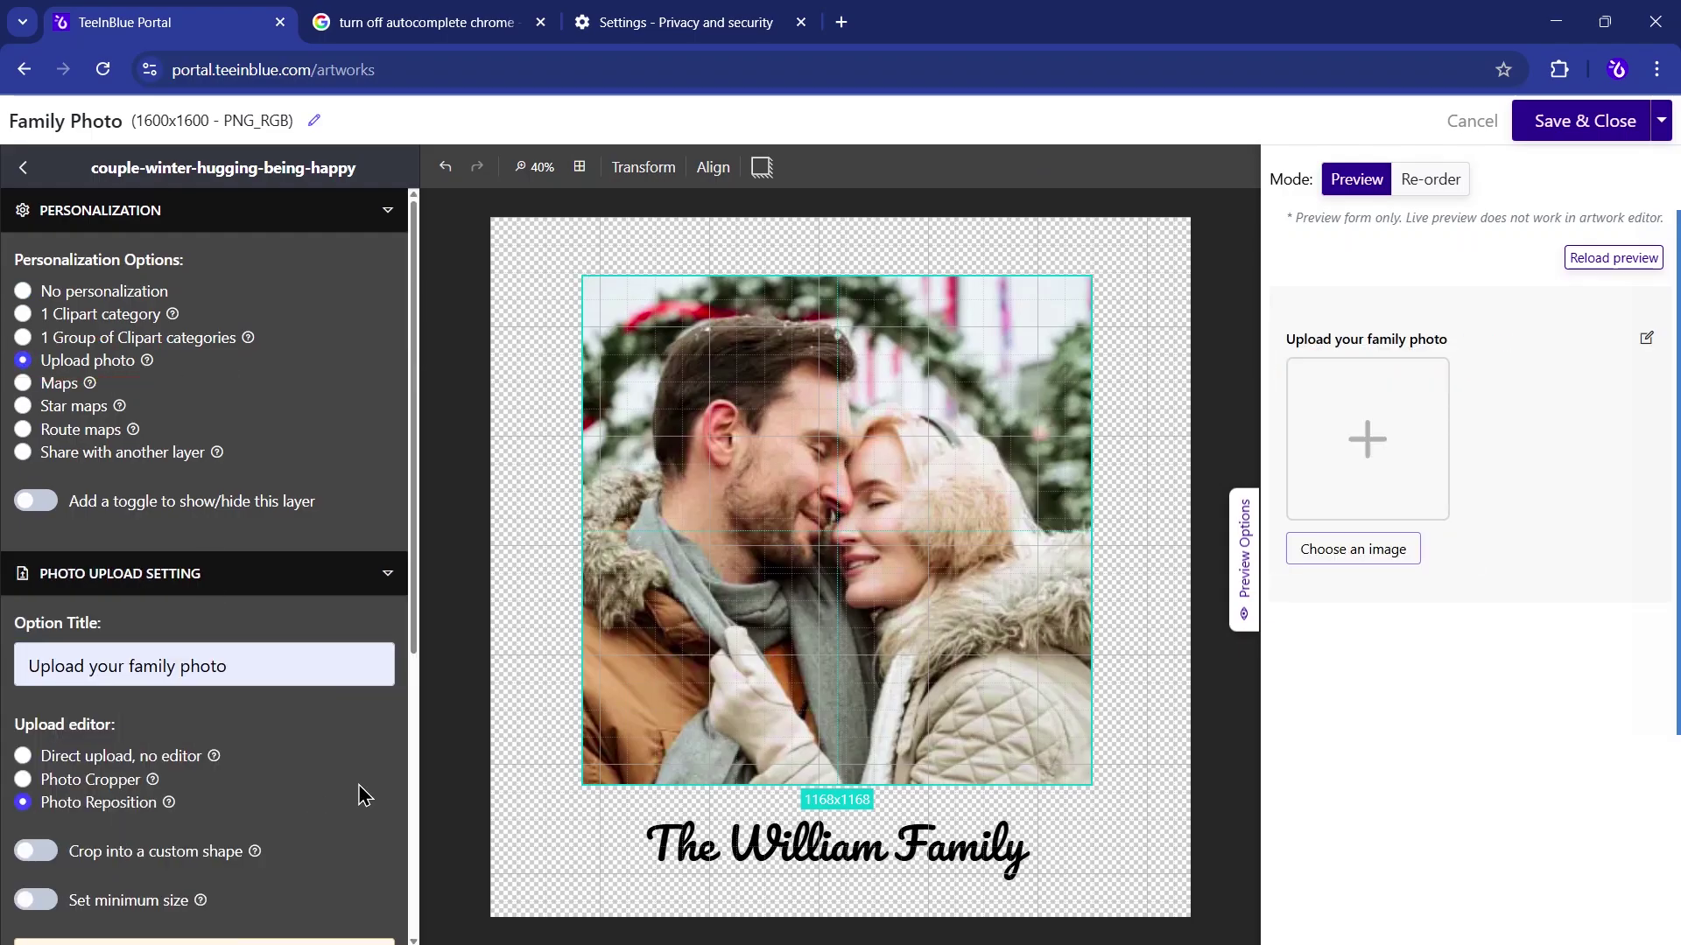
- Enable personalization on the caption with the option title 'Family Name'
left_click(771, 849)
left_click(353, 289)
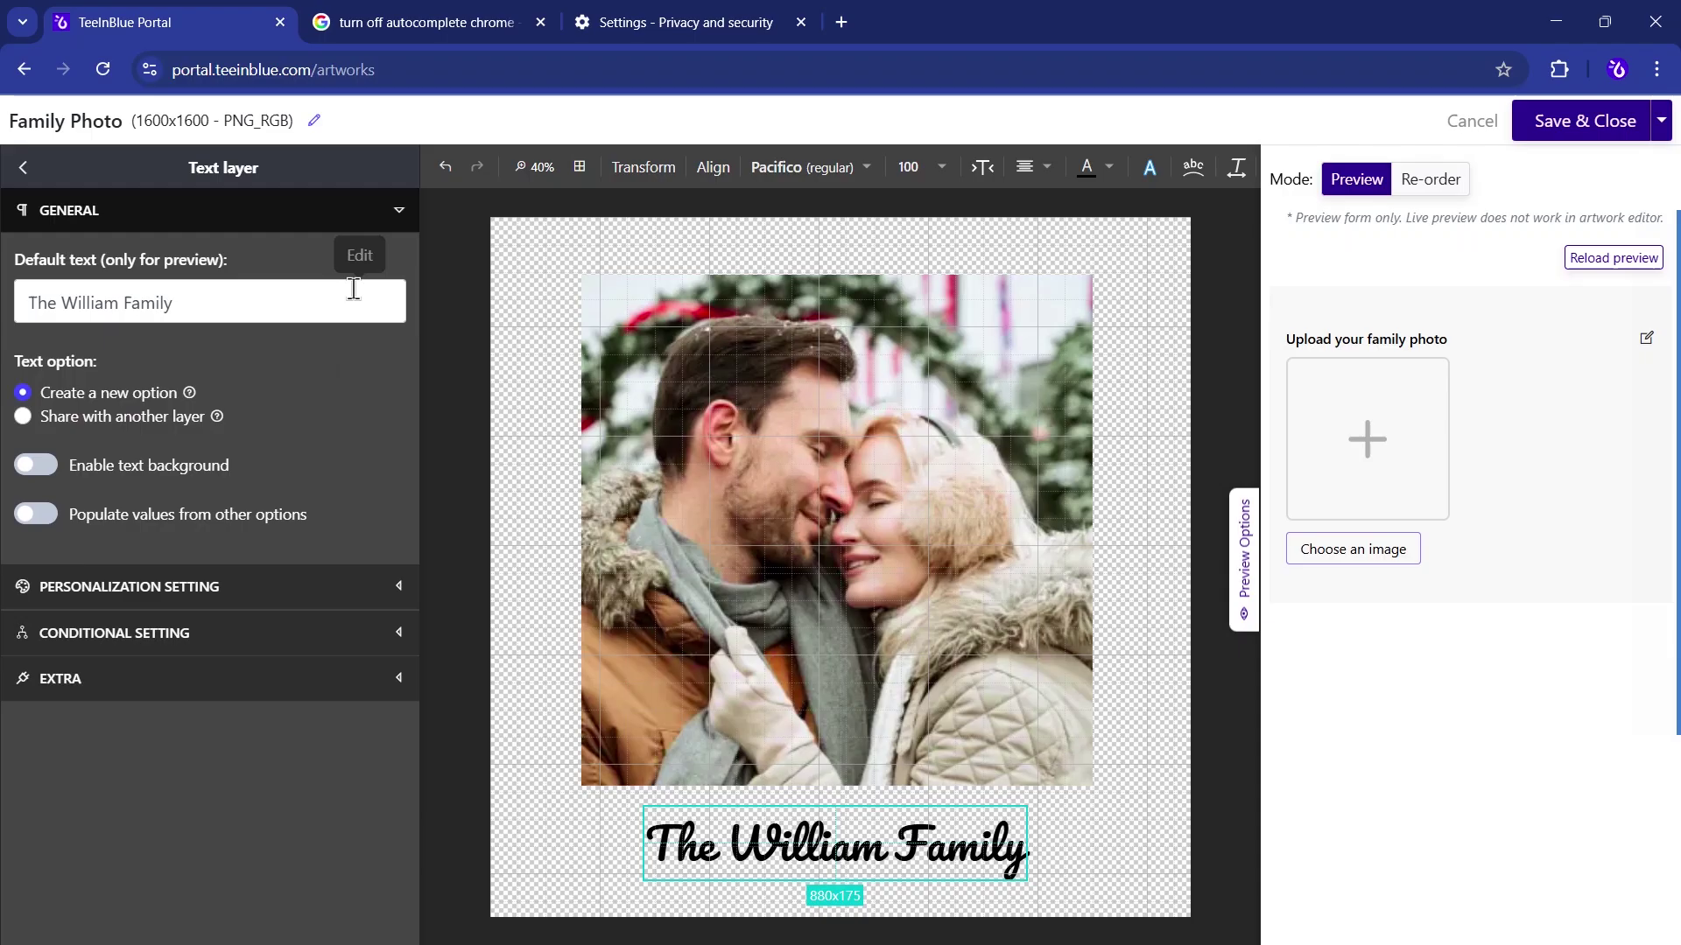
left_click(381, 587)
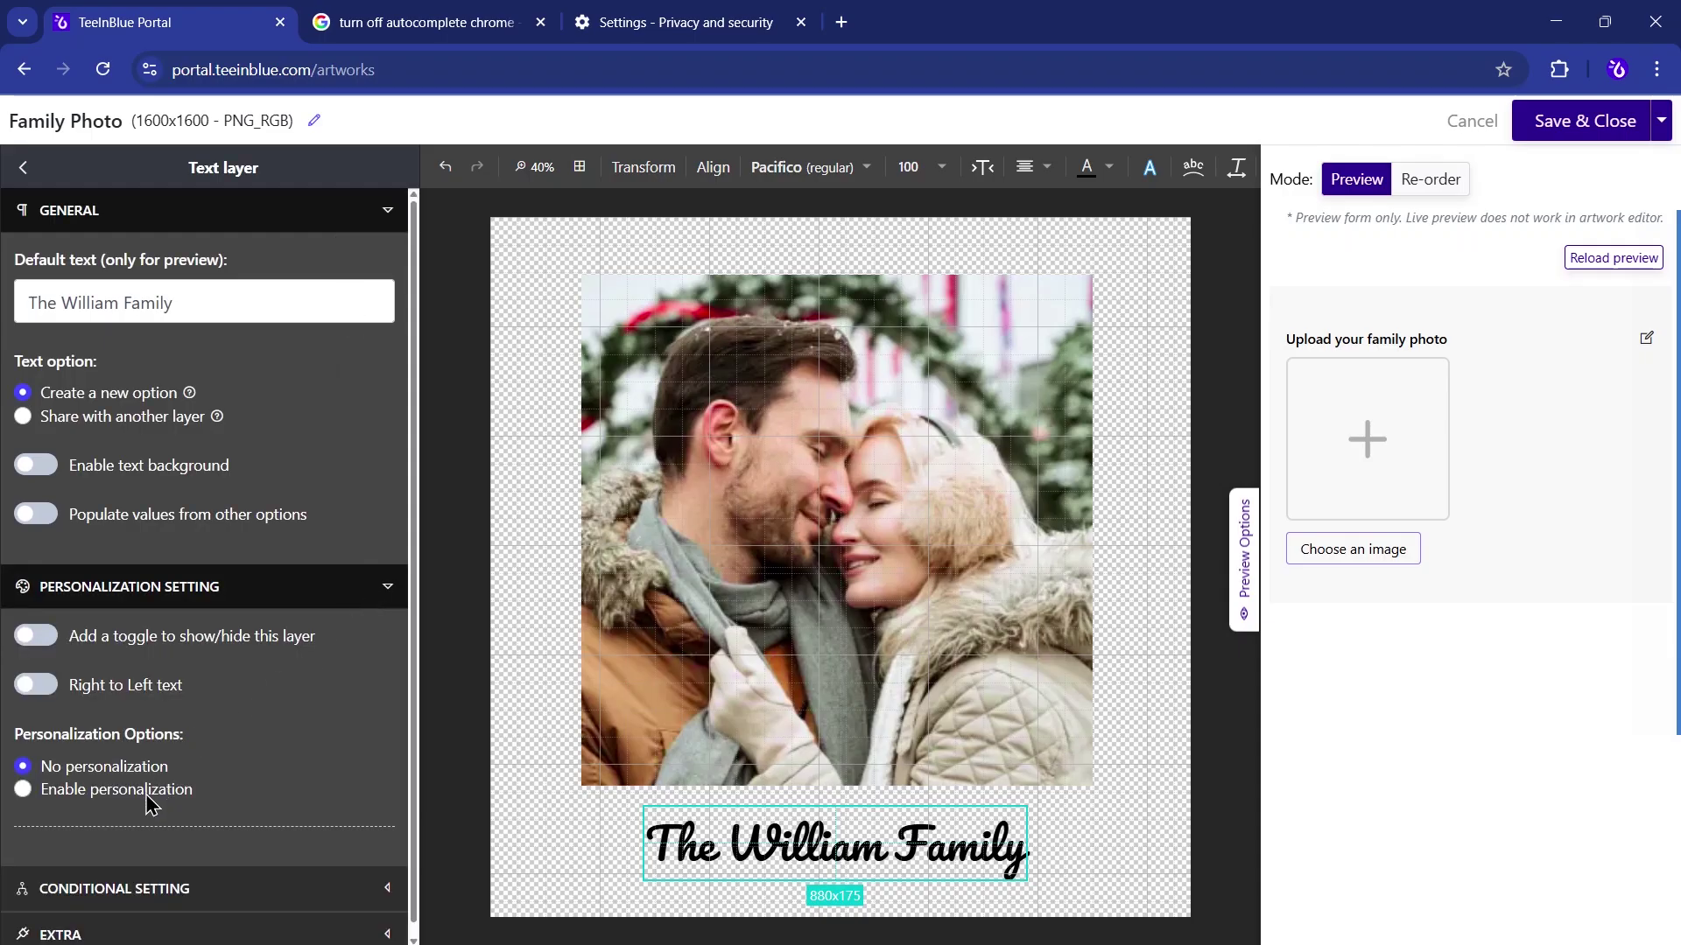
left_click(106, 789)
left_click(159, 871)
type("Family Name")
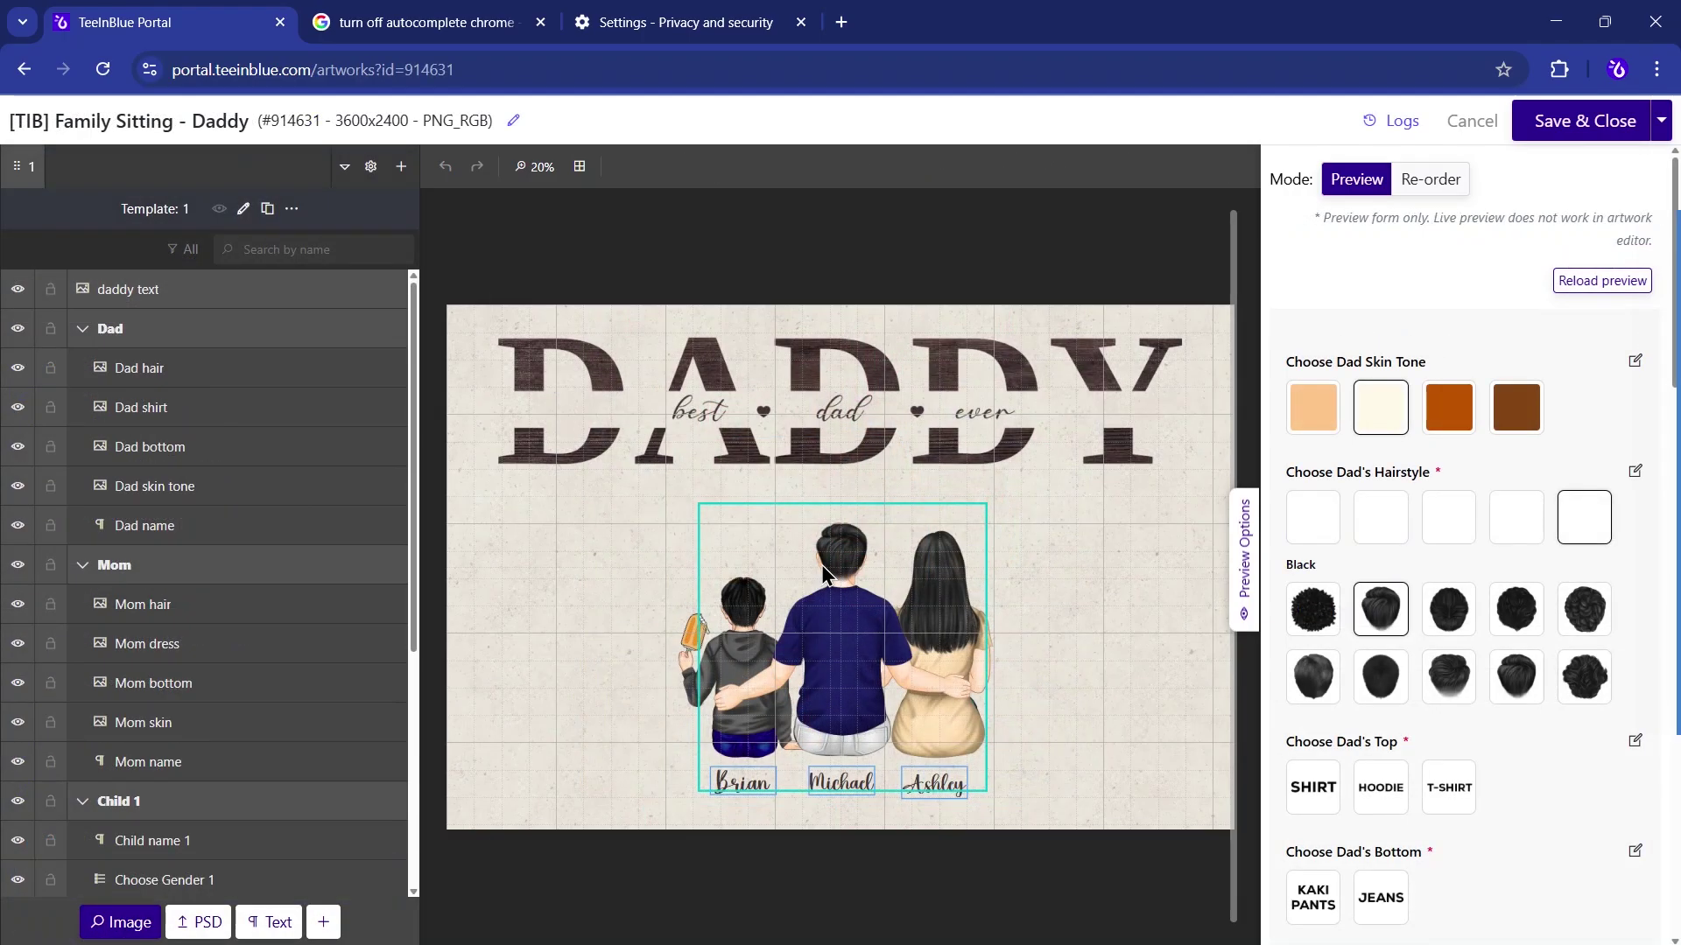
- Select the Dad hair layer and scroll down the artwork's layer list
left_click(230, 377)
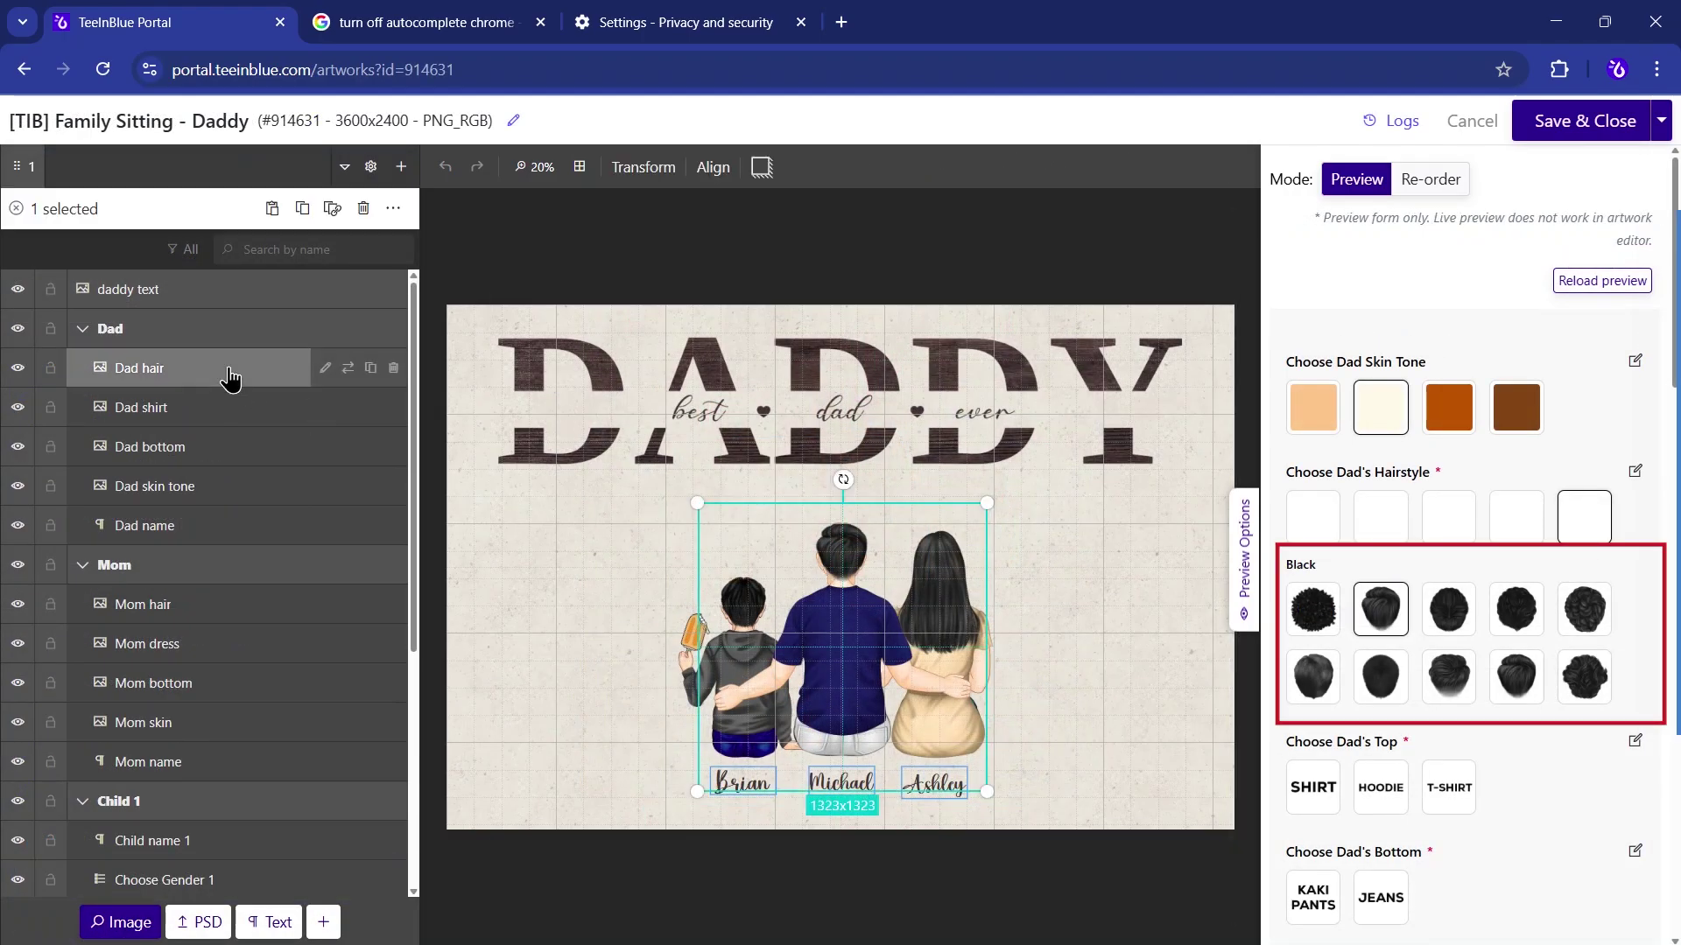
scroll(1370, 536, "down", 4)
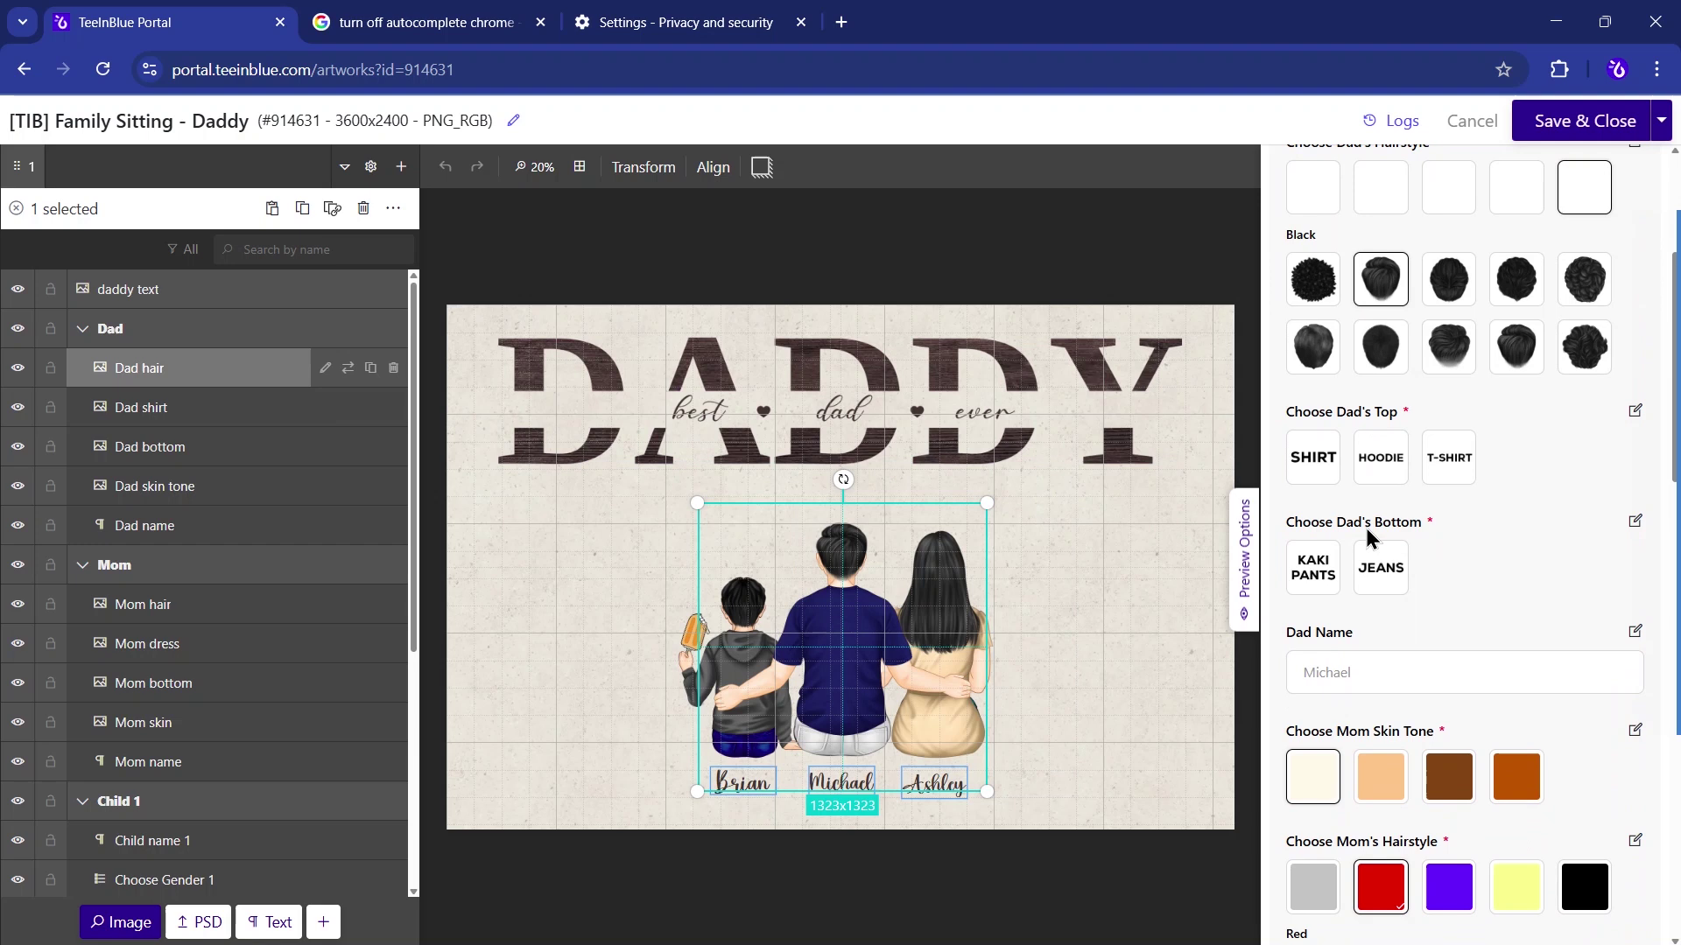
scroll(1369, 536, "down", 10)
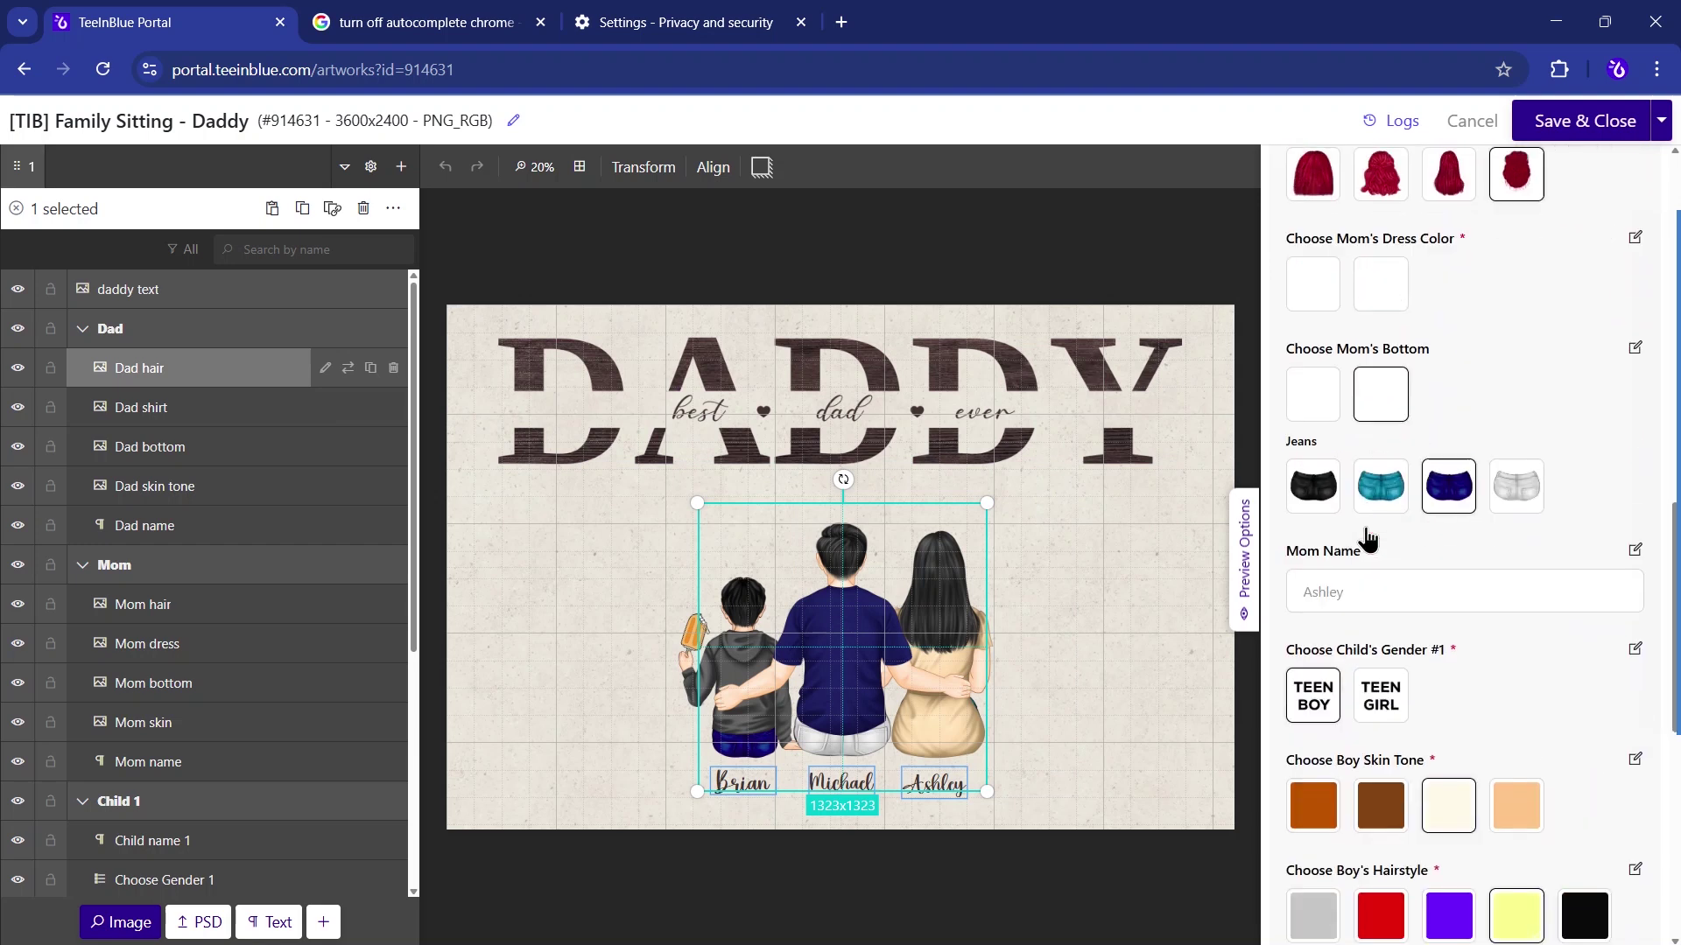
scroll(1368, 539, "down", 8)
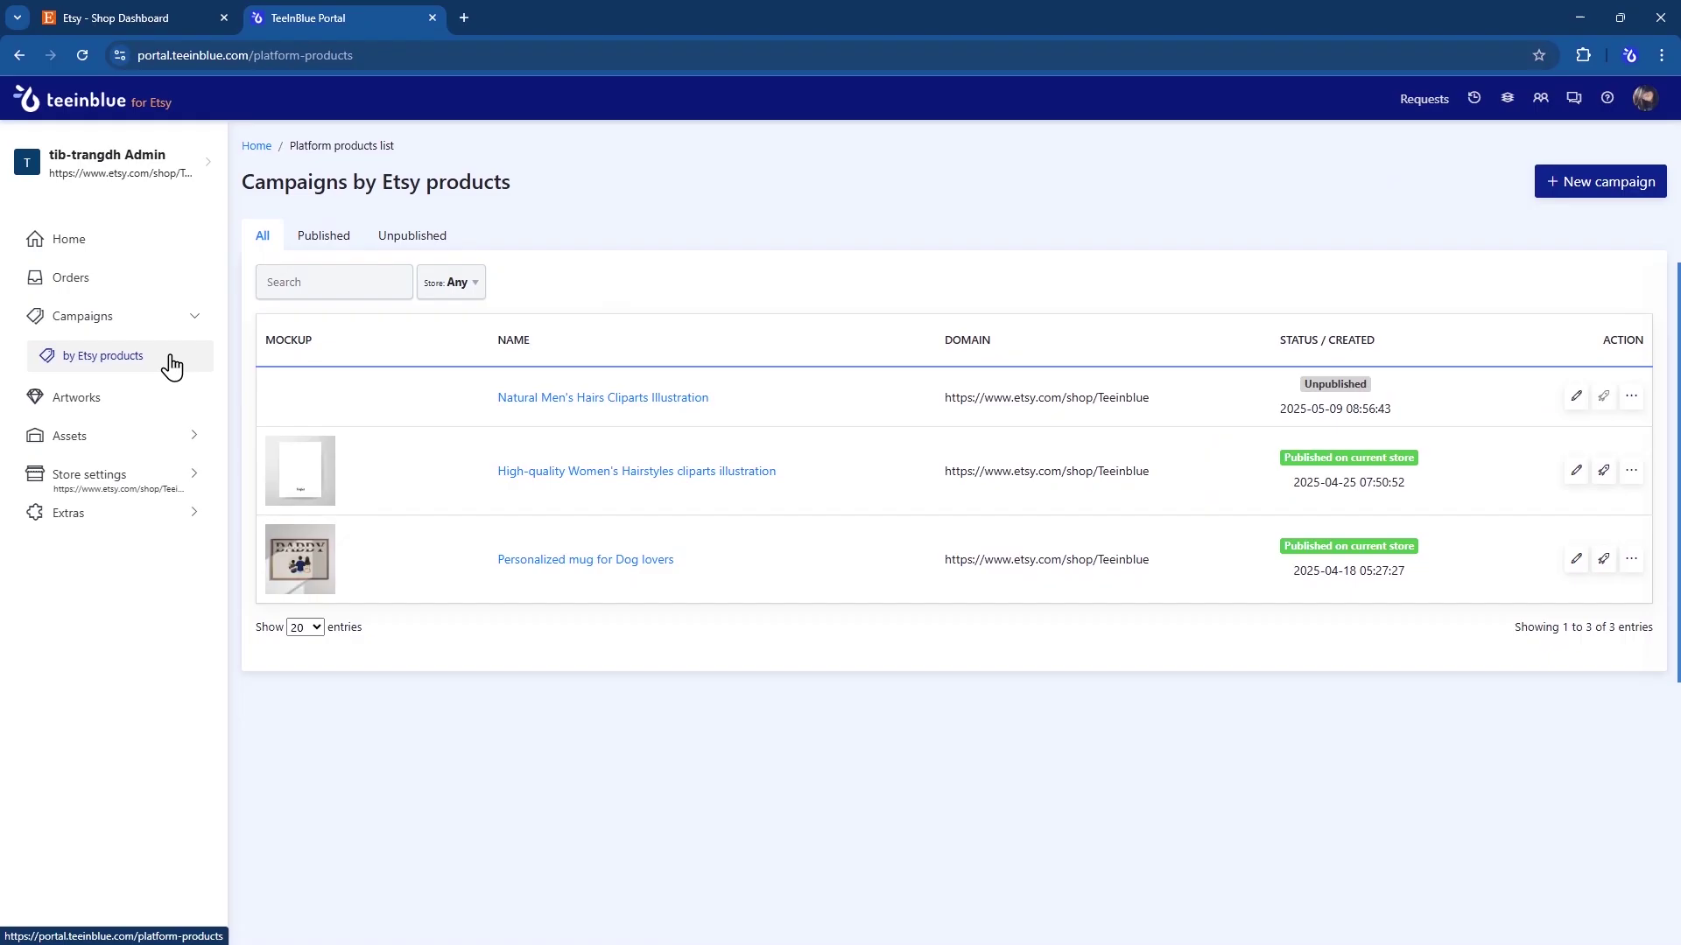
- Start a new campaign using the Personalized Canvas for Father Etsy product
left_click(1595, 191)
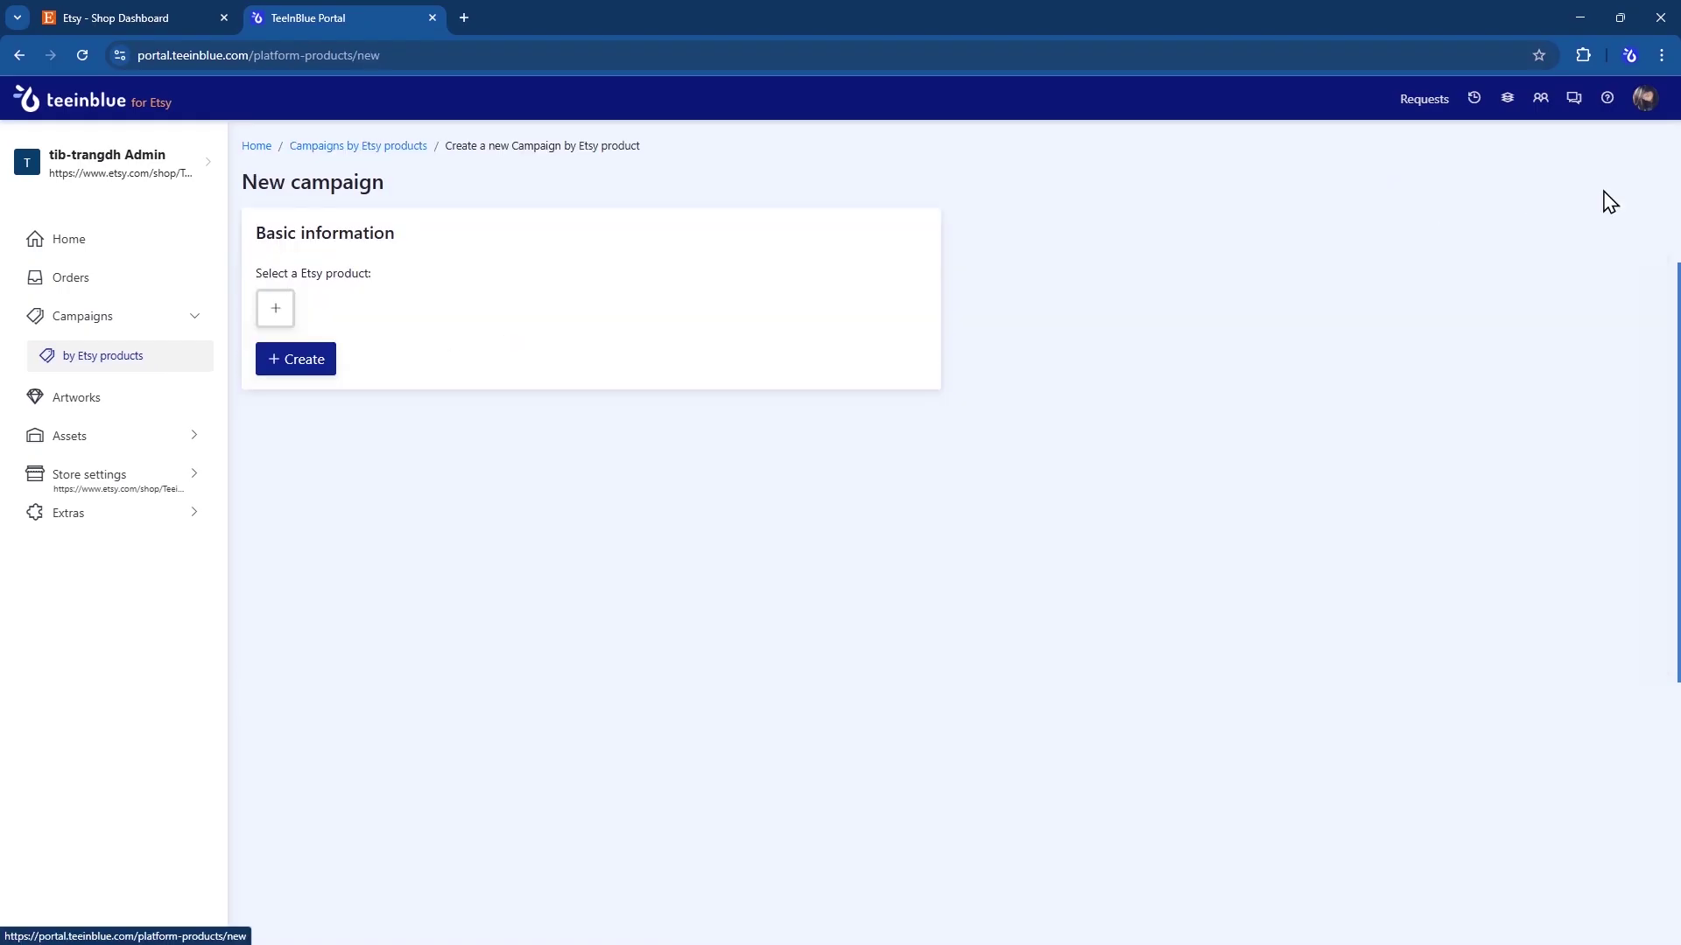
left_click(275, 312)
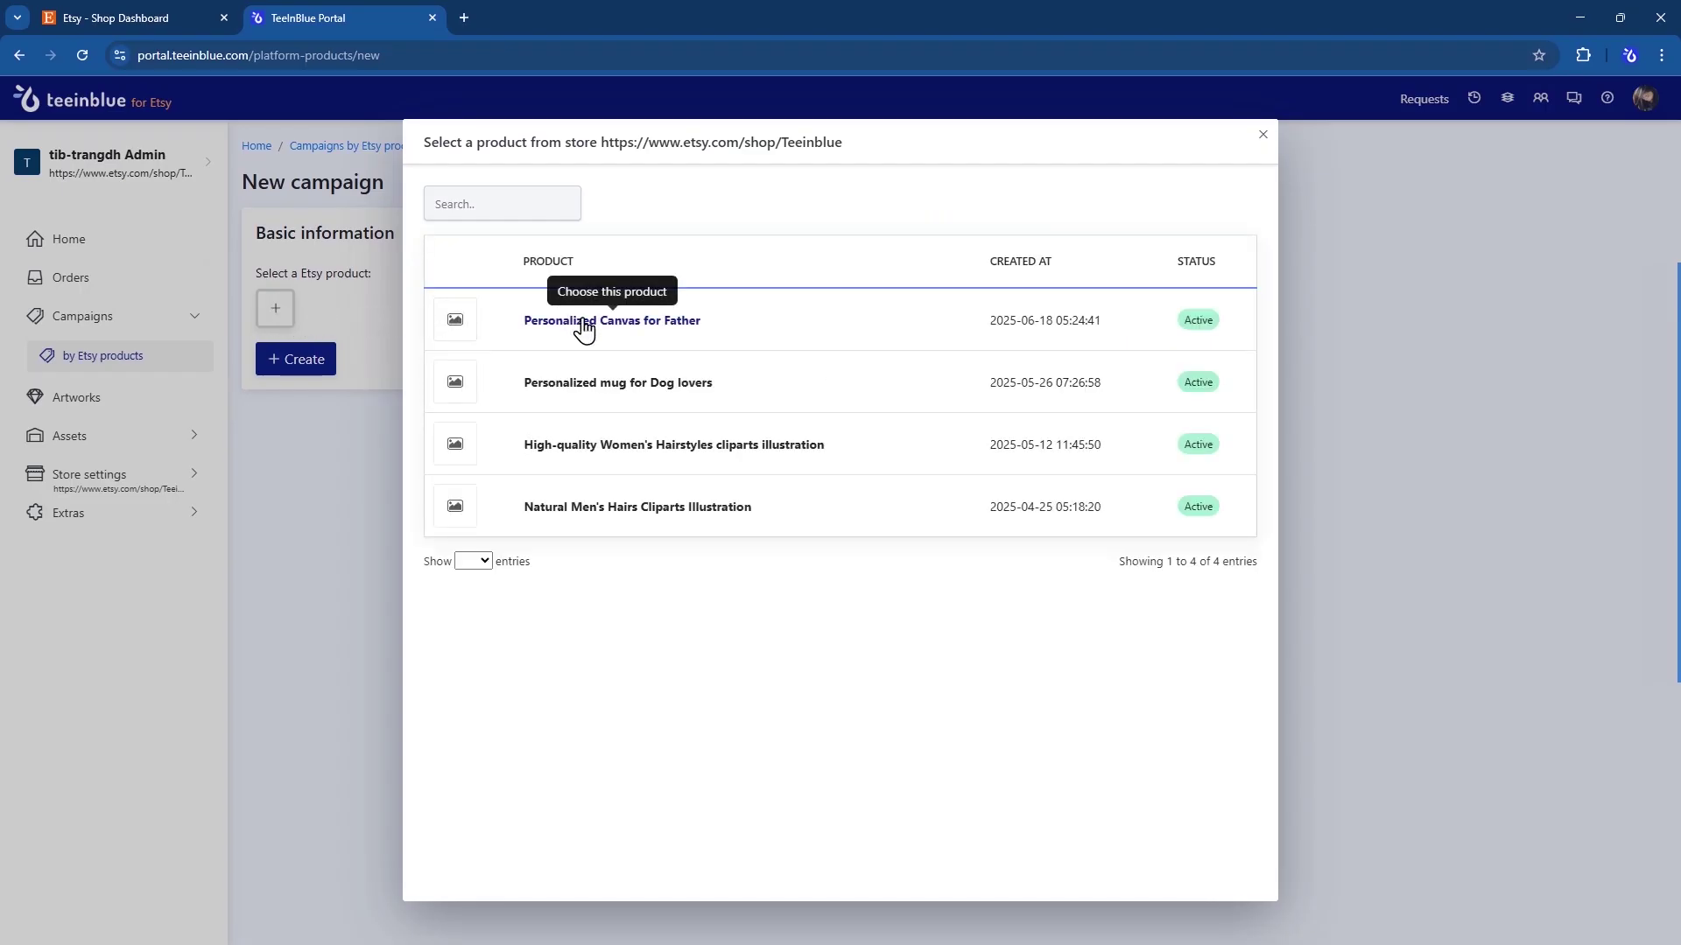
left_click(582, 324)
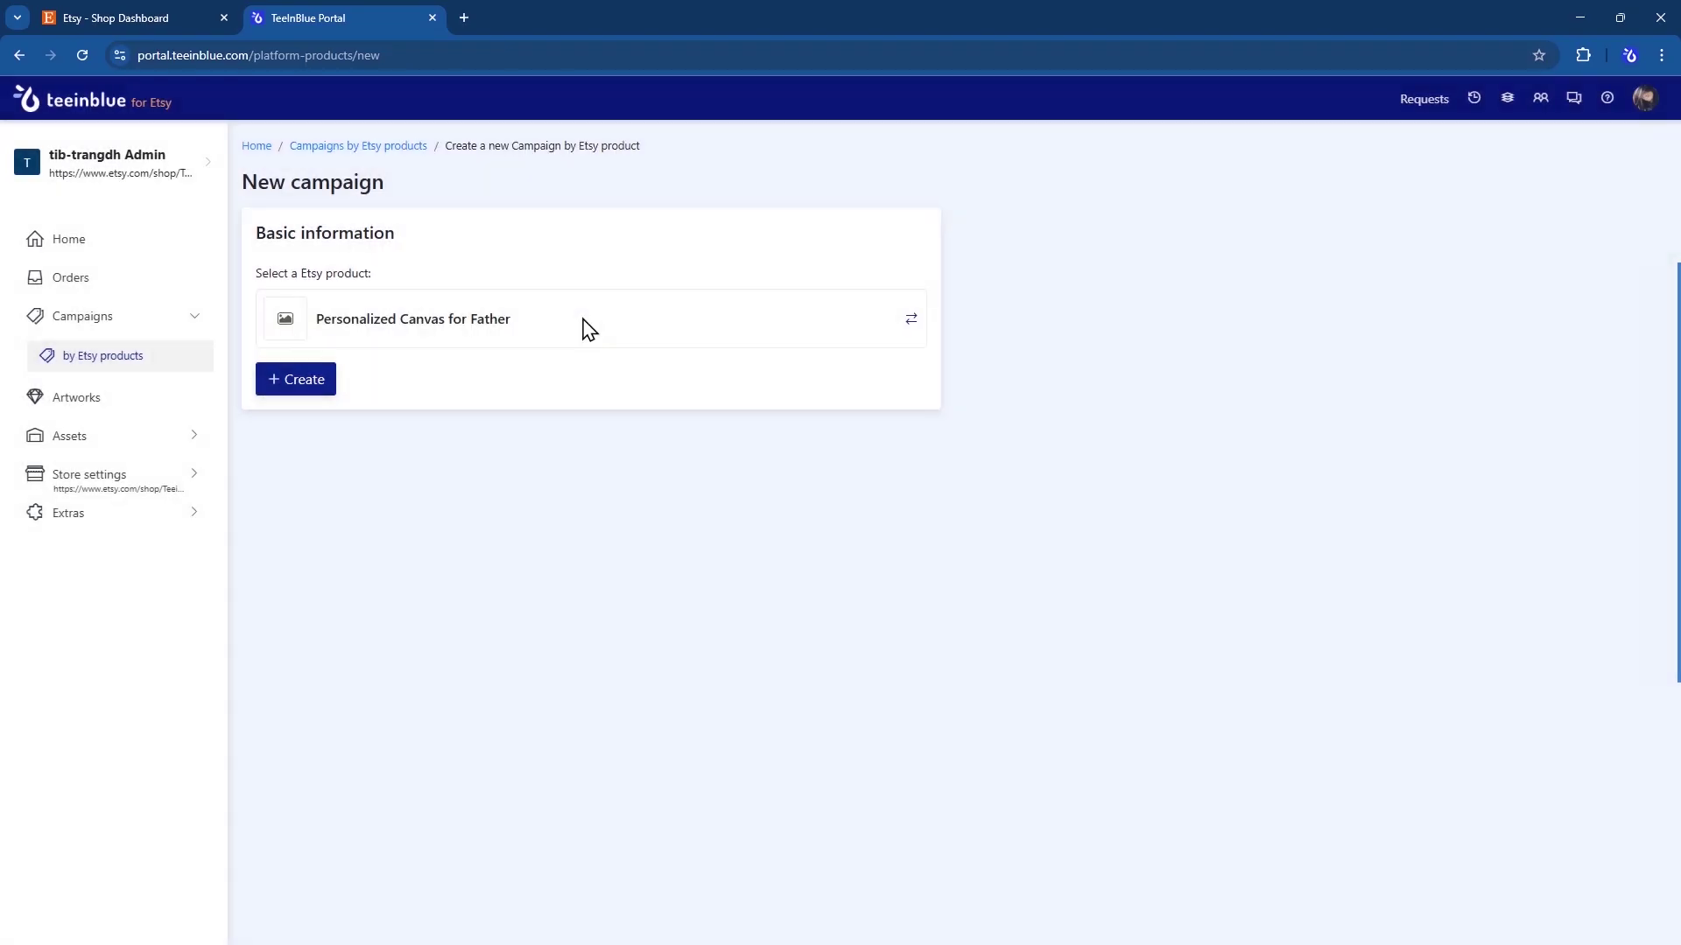
left_click(324, 393)
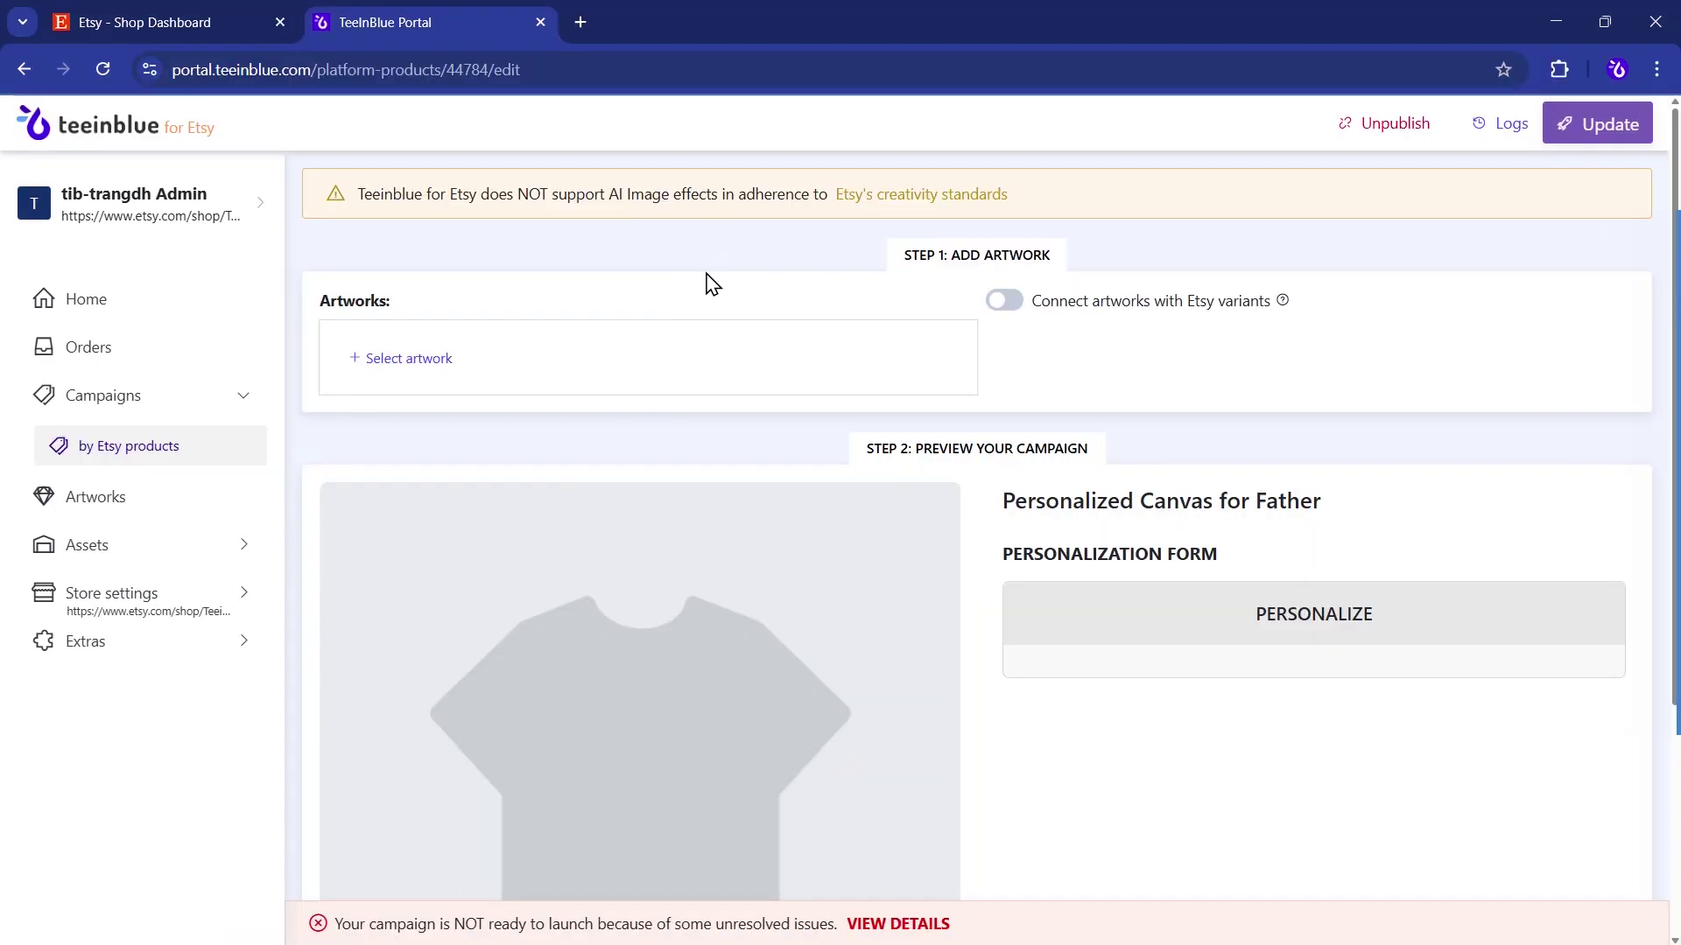
- Add the Family Sitting - Daddy portrait and landscape artworks to the campaign
left_click(407, 366)
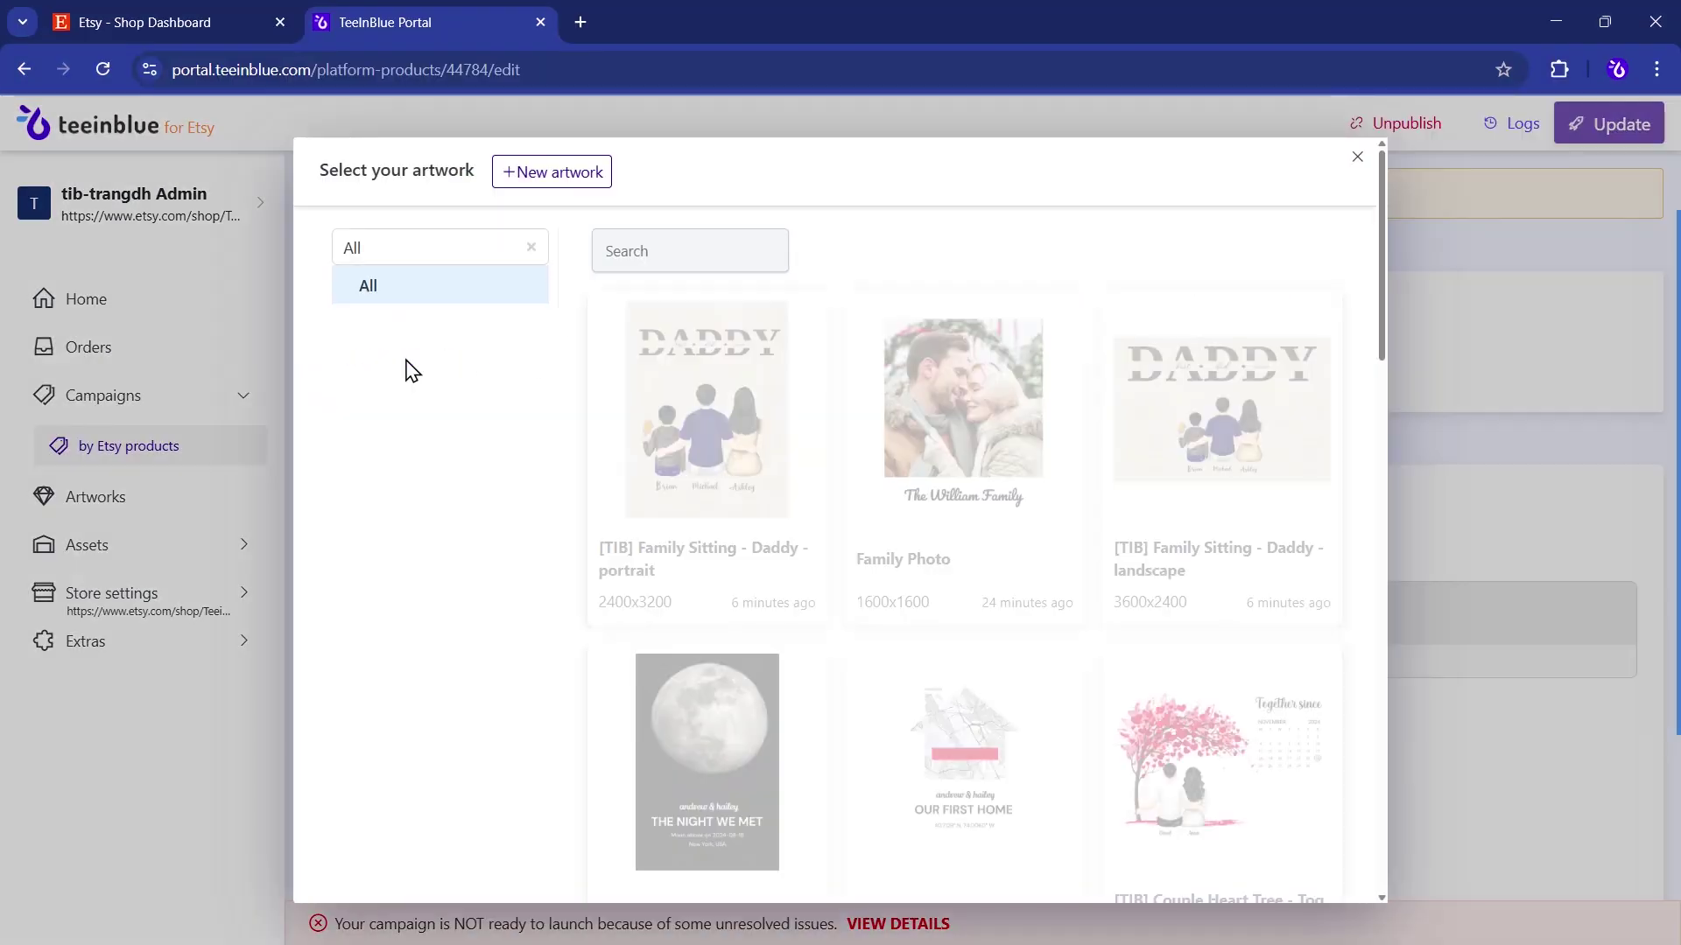
left_click(679, 461)
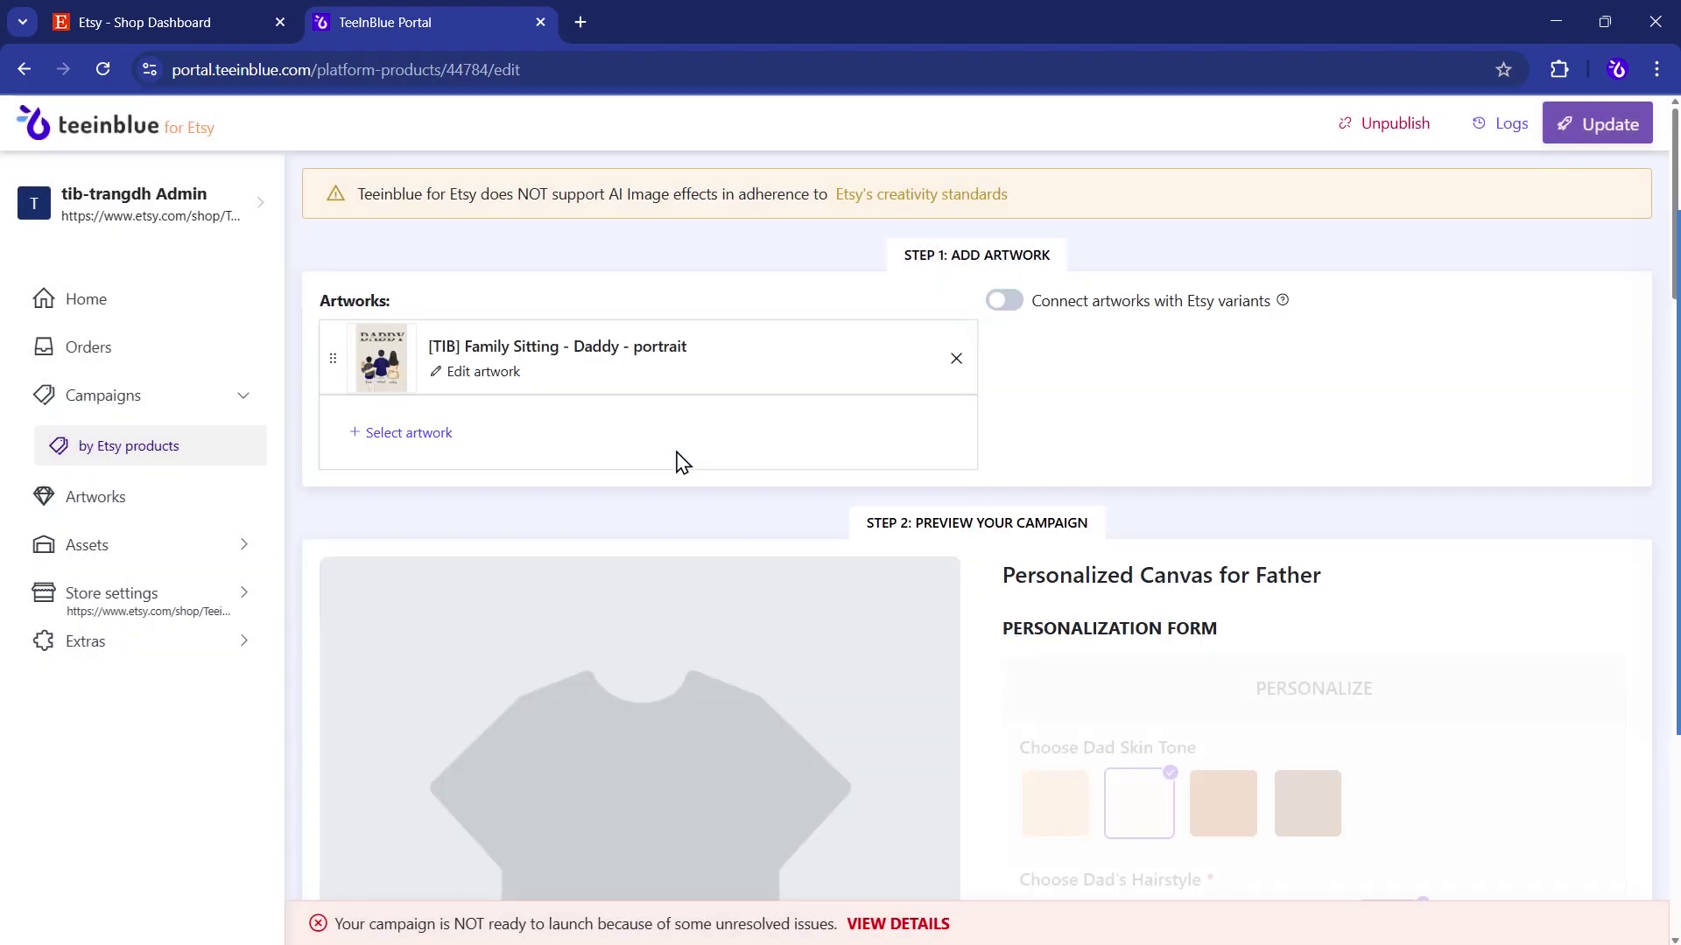
left_click(432, 438)
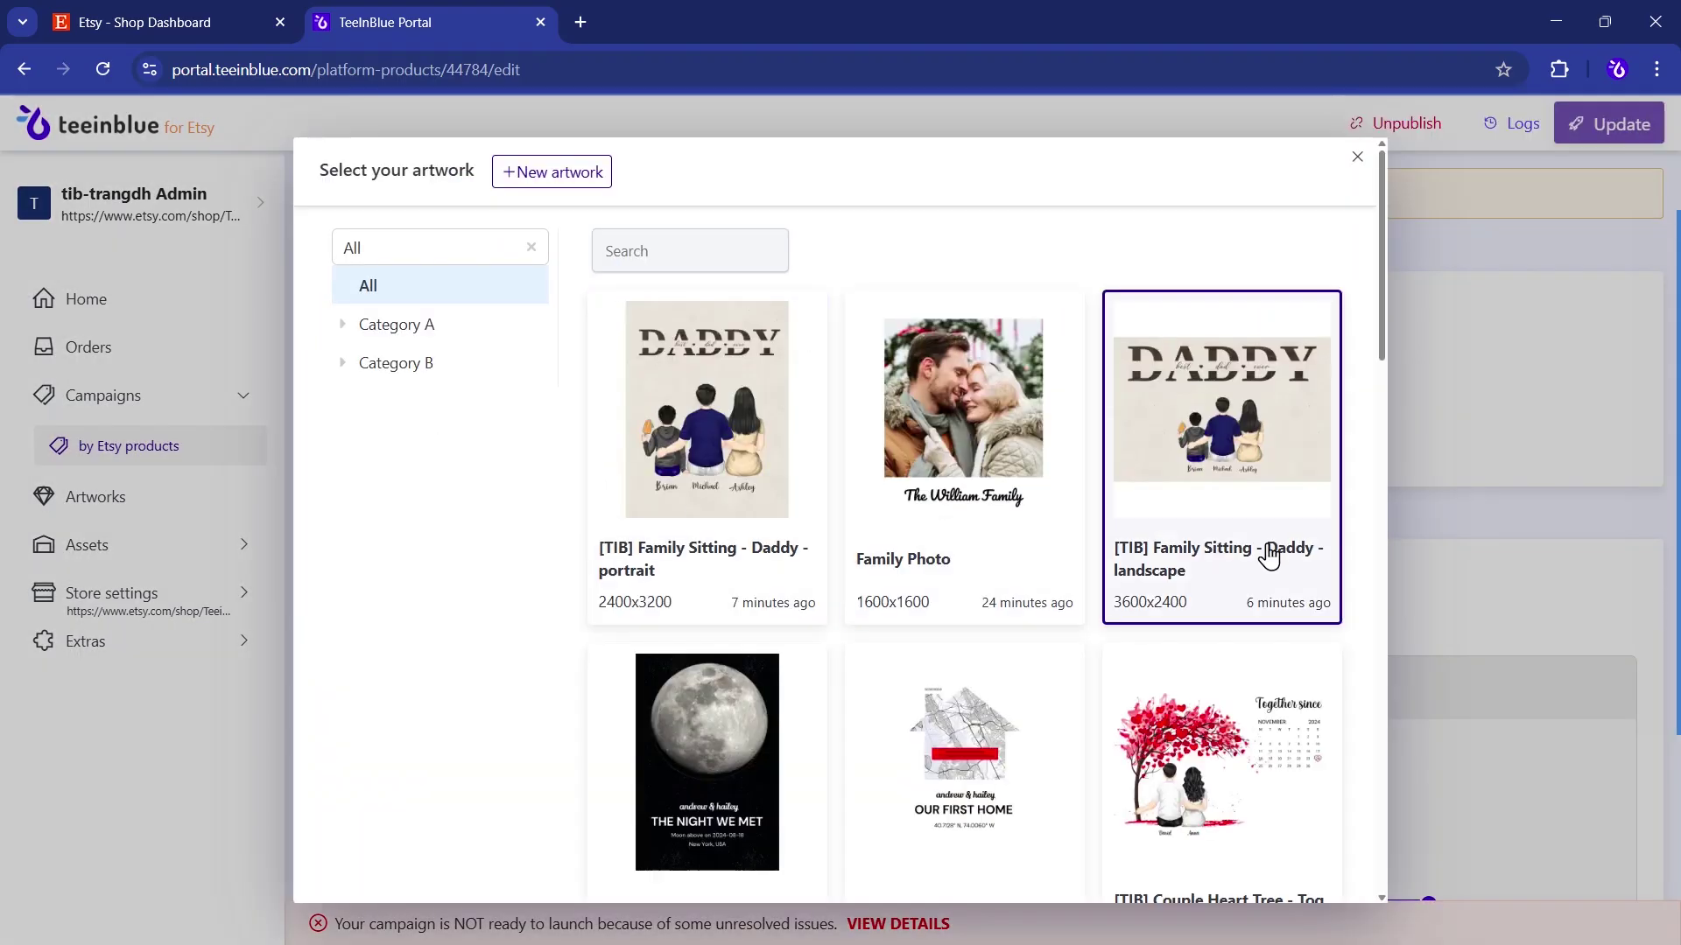
left_click(1269, 450)
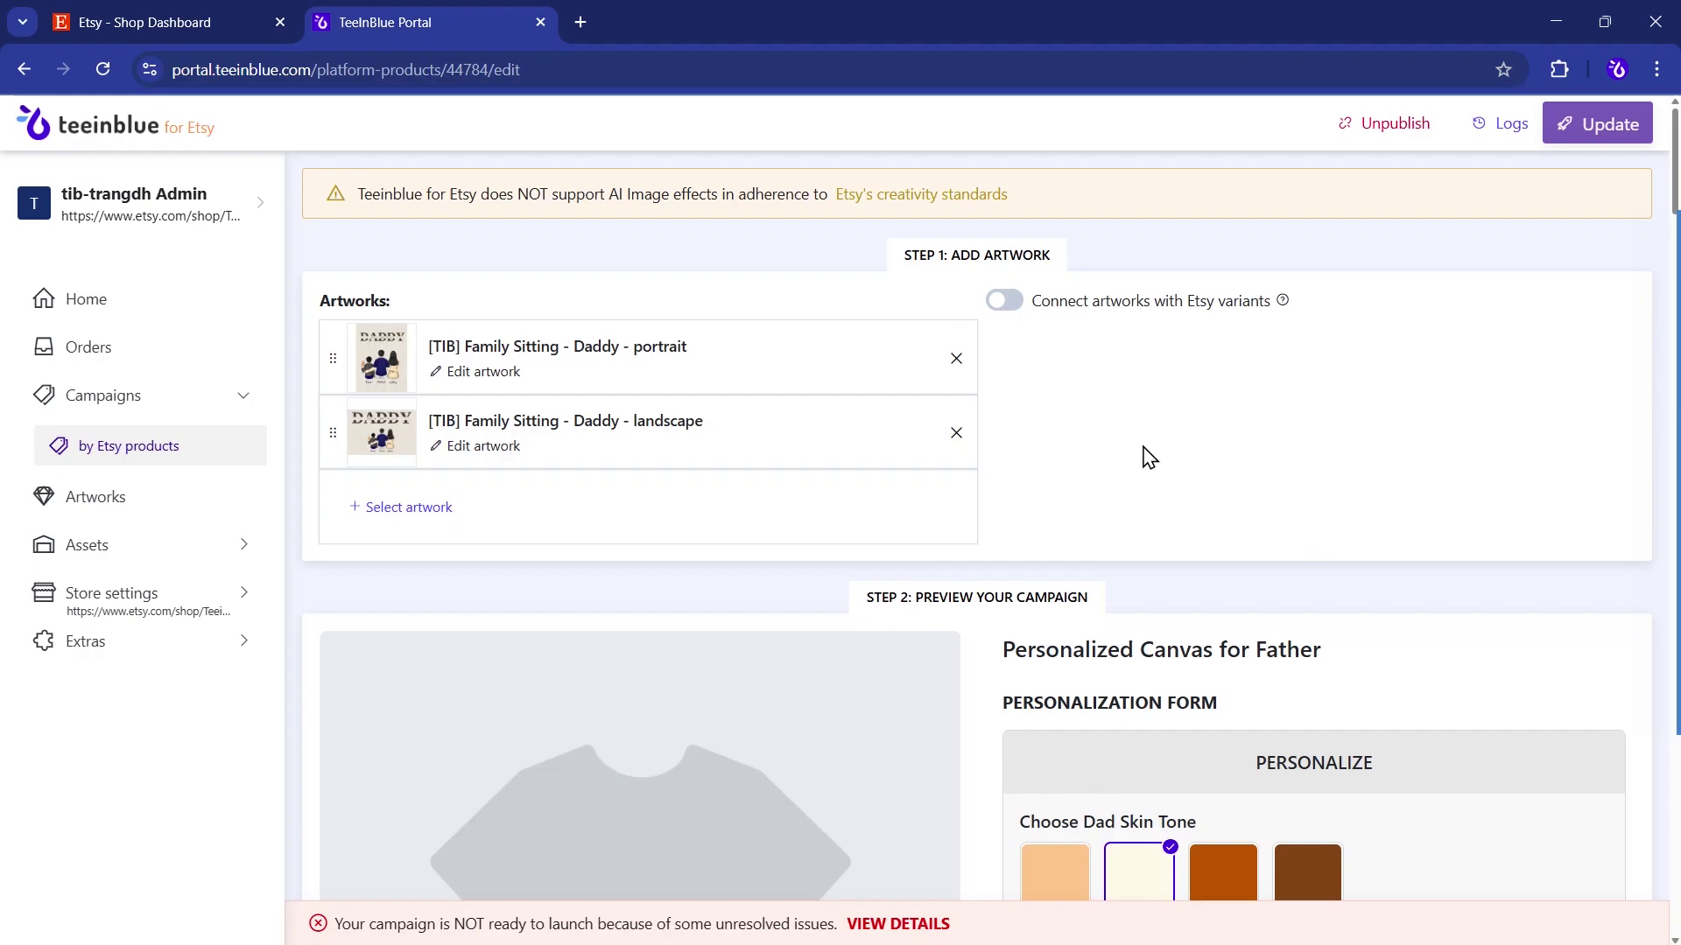
- Connect portrait to White / 10"x14" and landscape to White / 14"x10" Etsy variants
left_click(1014, 312)
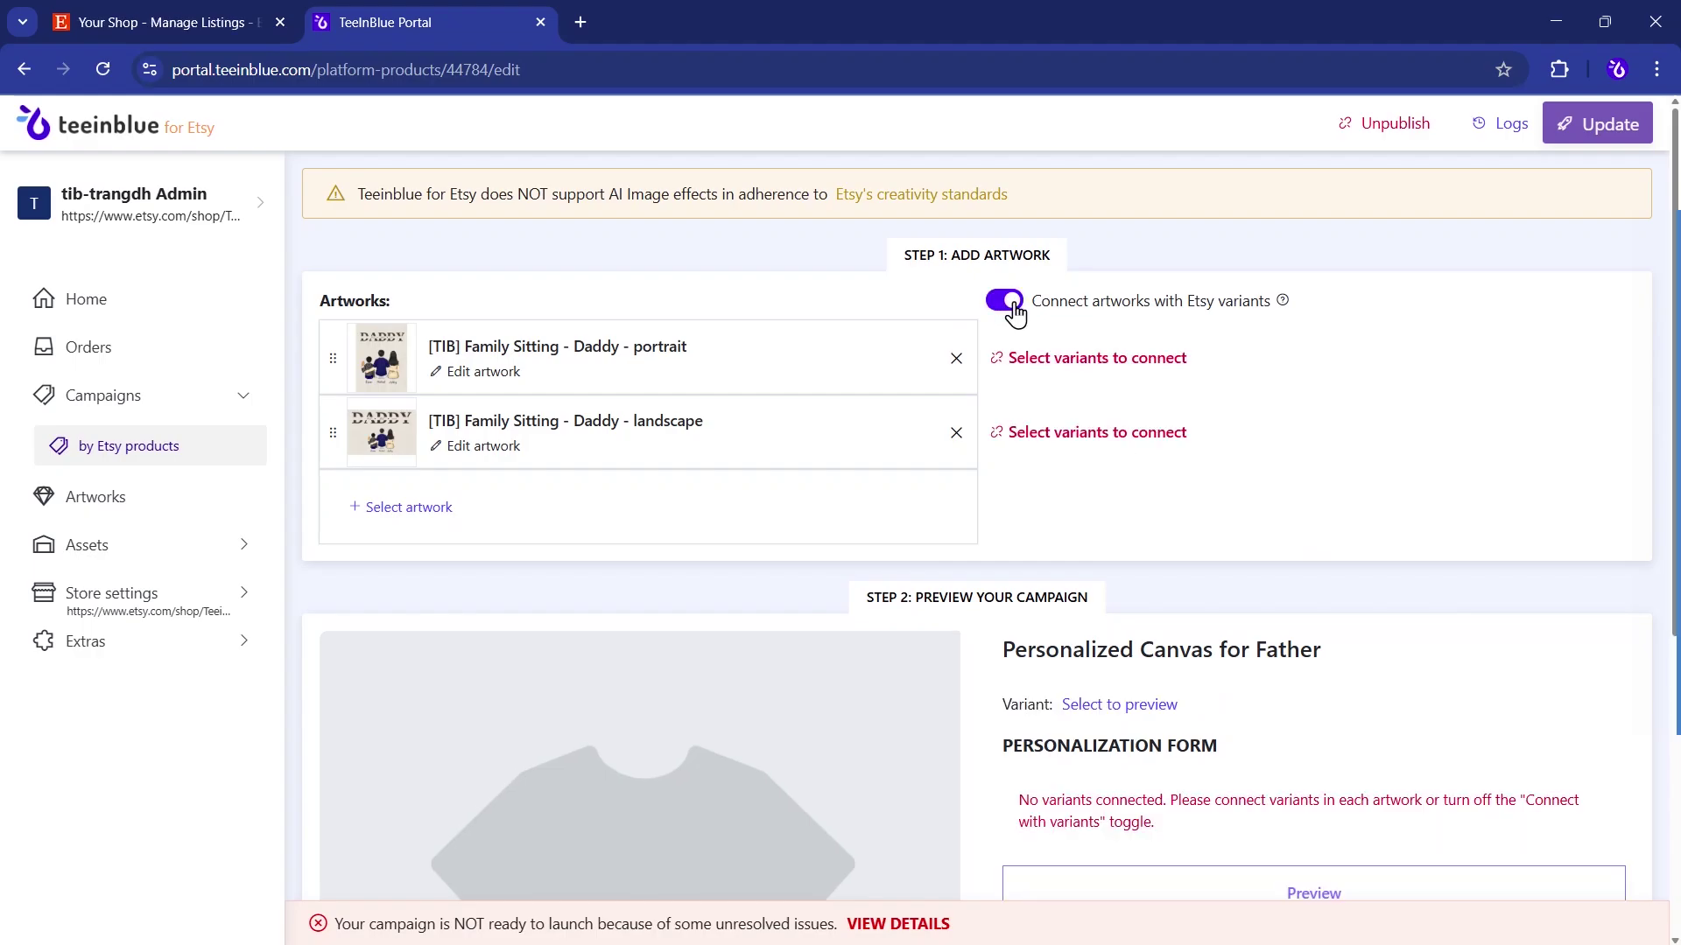
left_click(1072, 359)
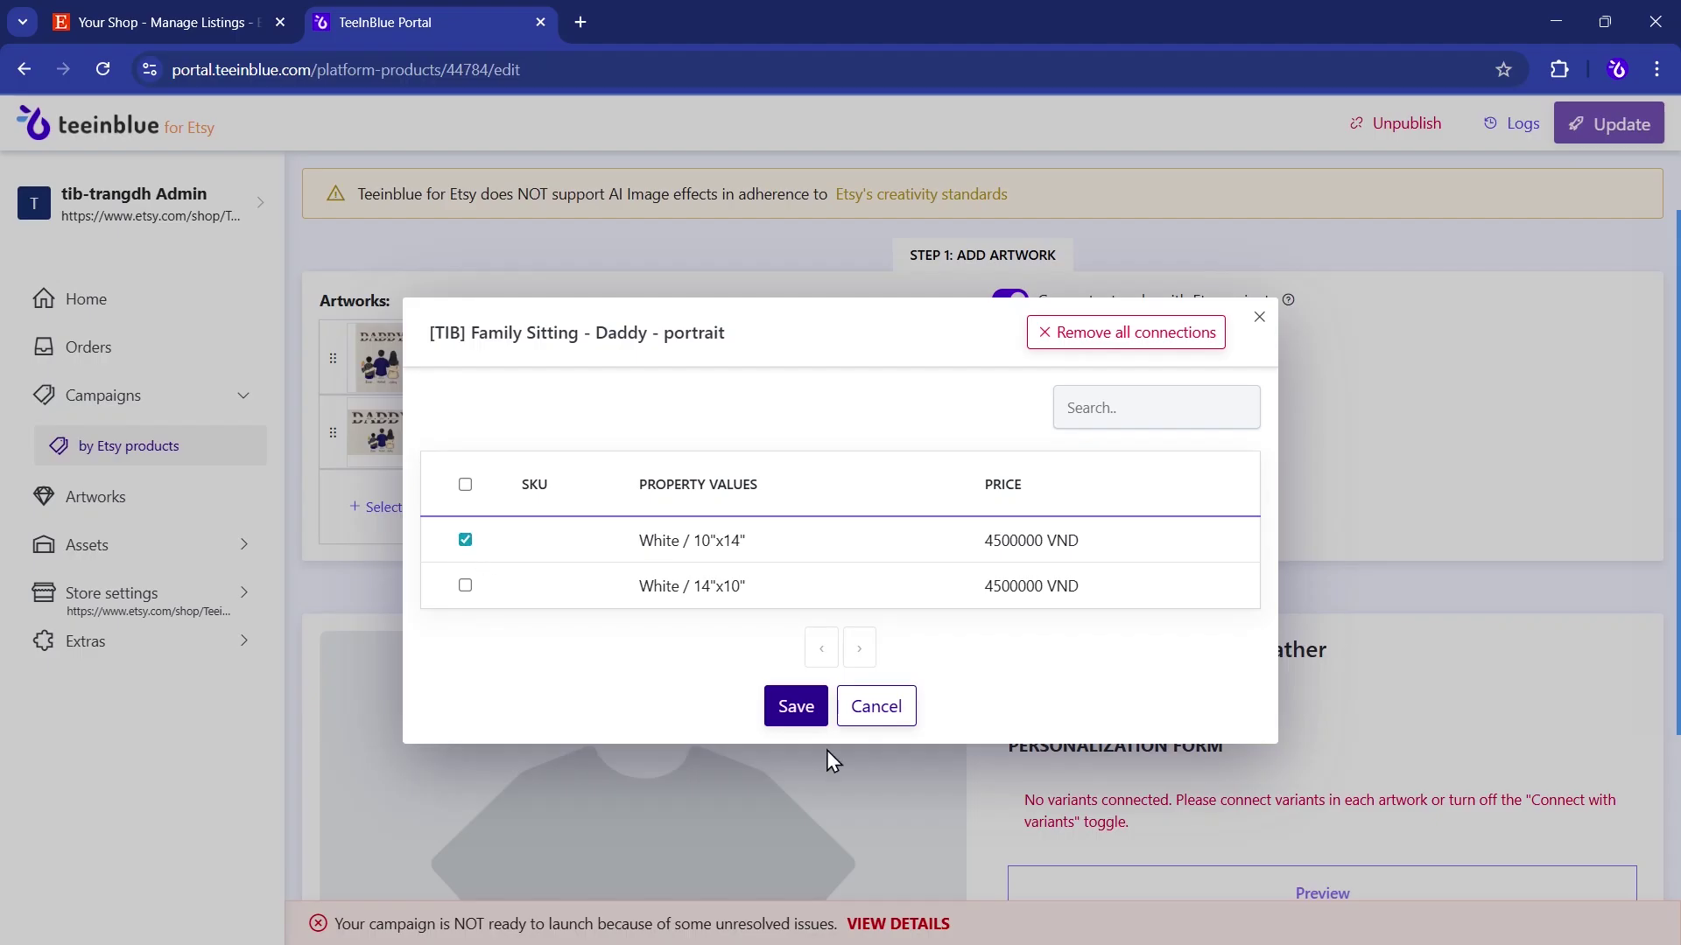
left_click(806, 719)
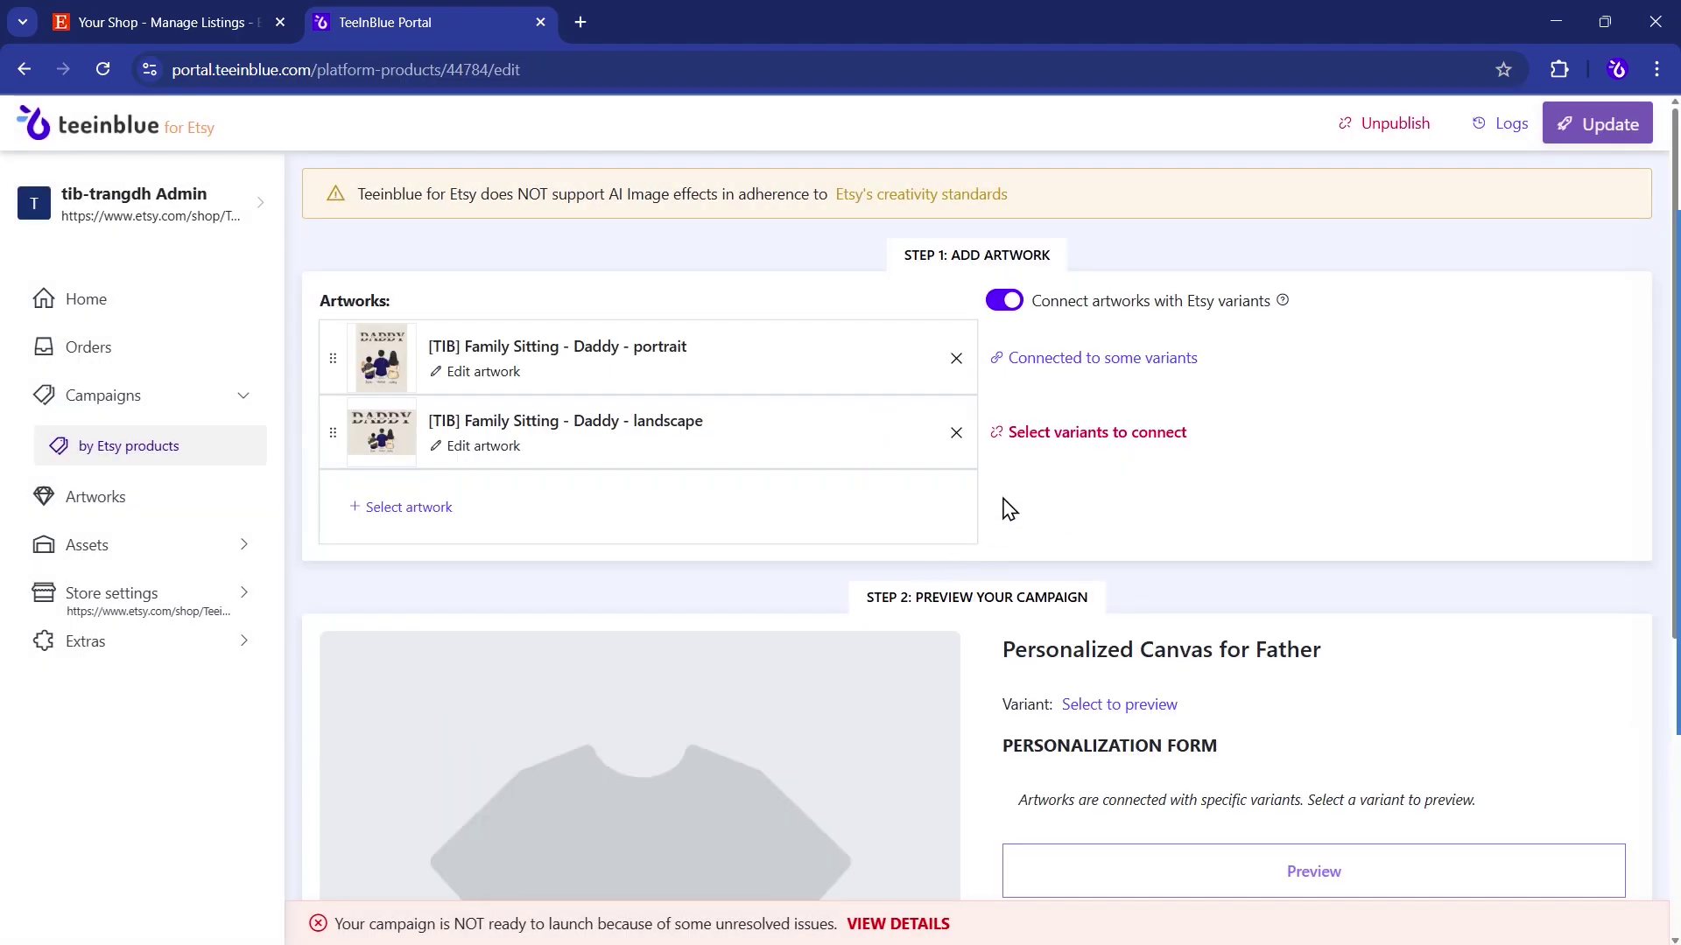
left_click(1042, 437)
left_click(467, 586)
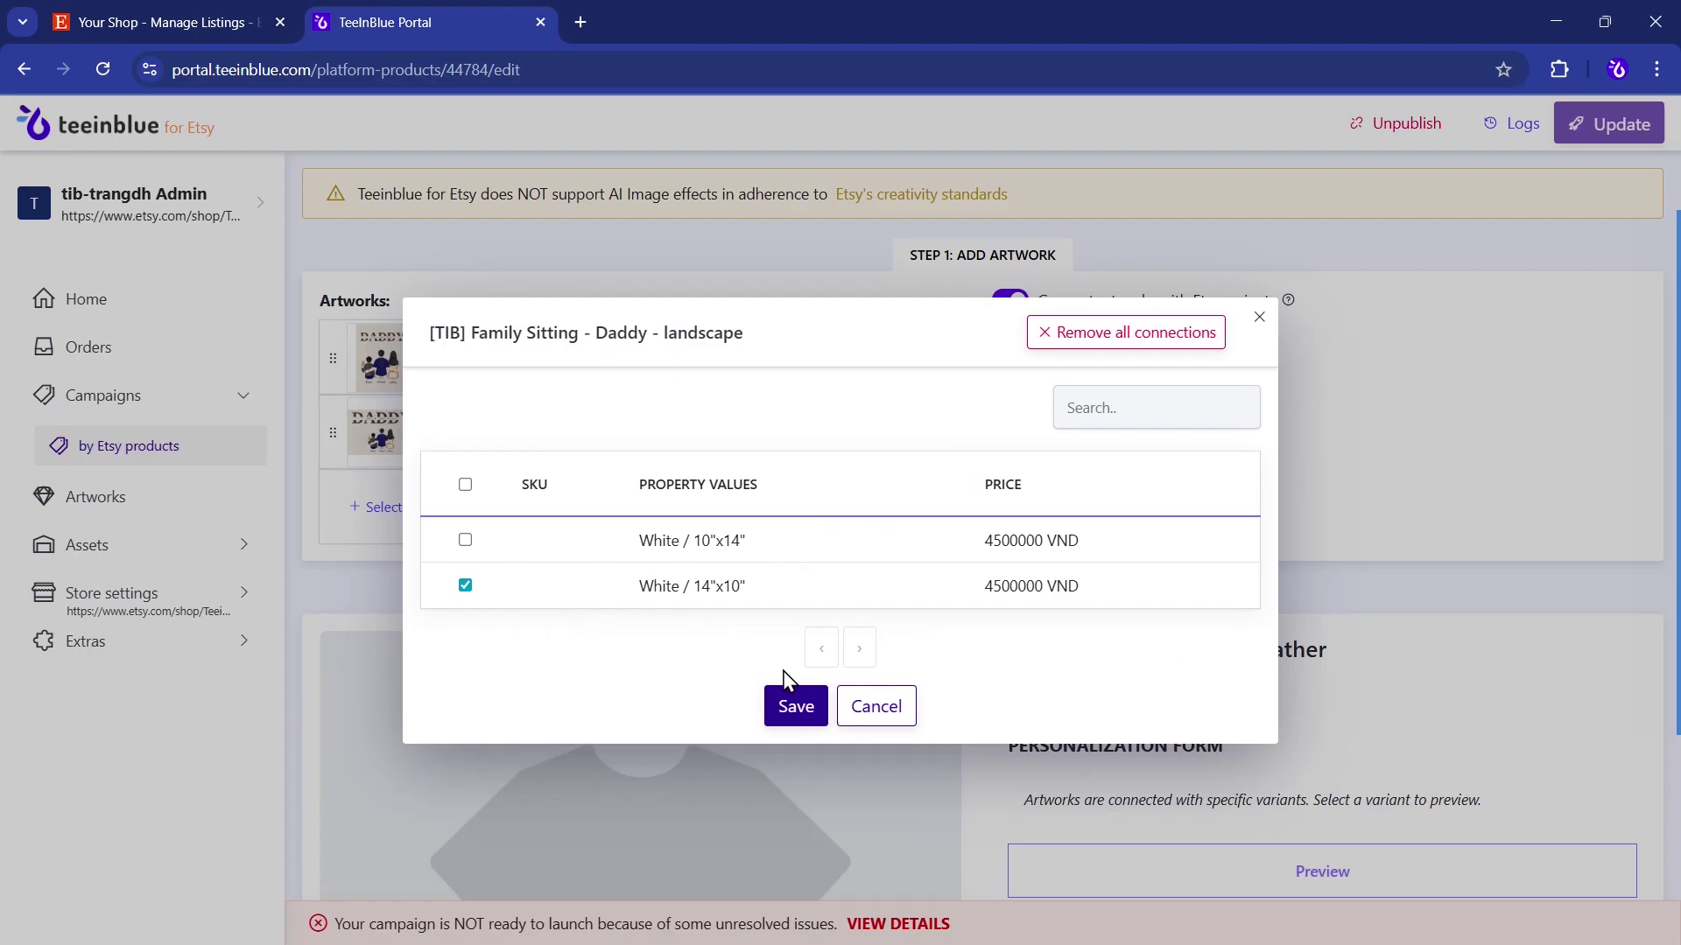
left_click(795, 707)
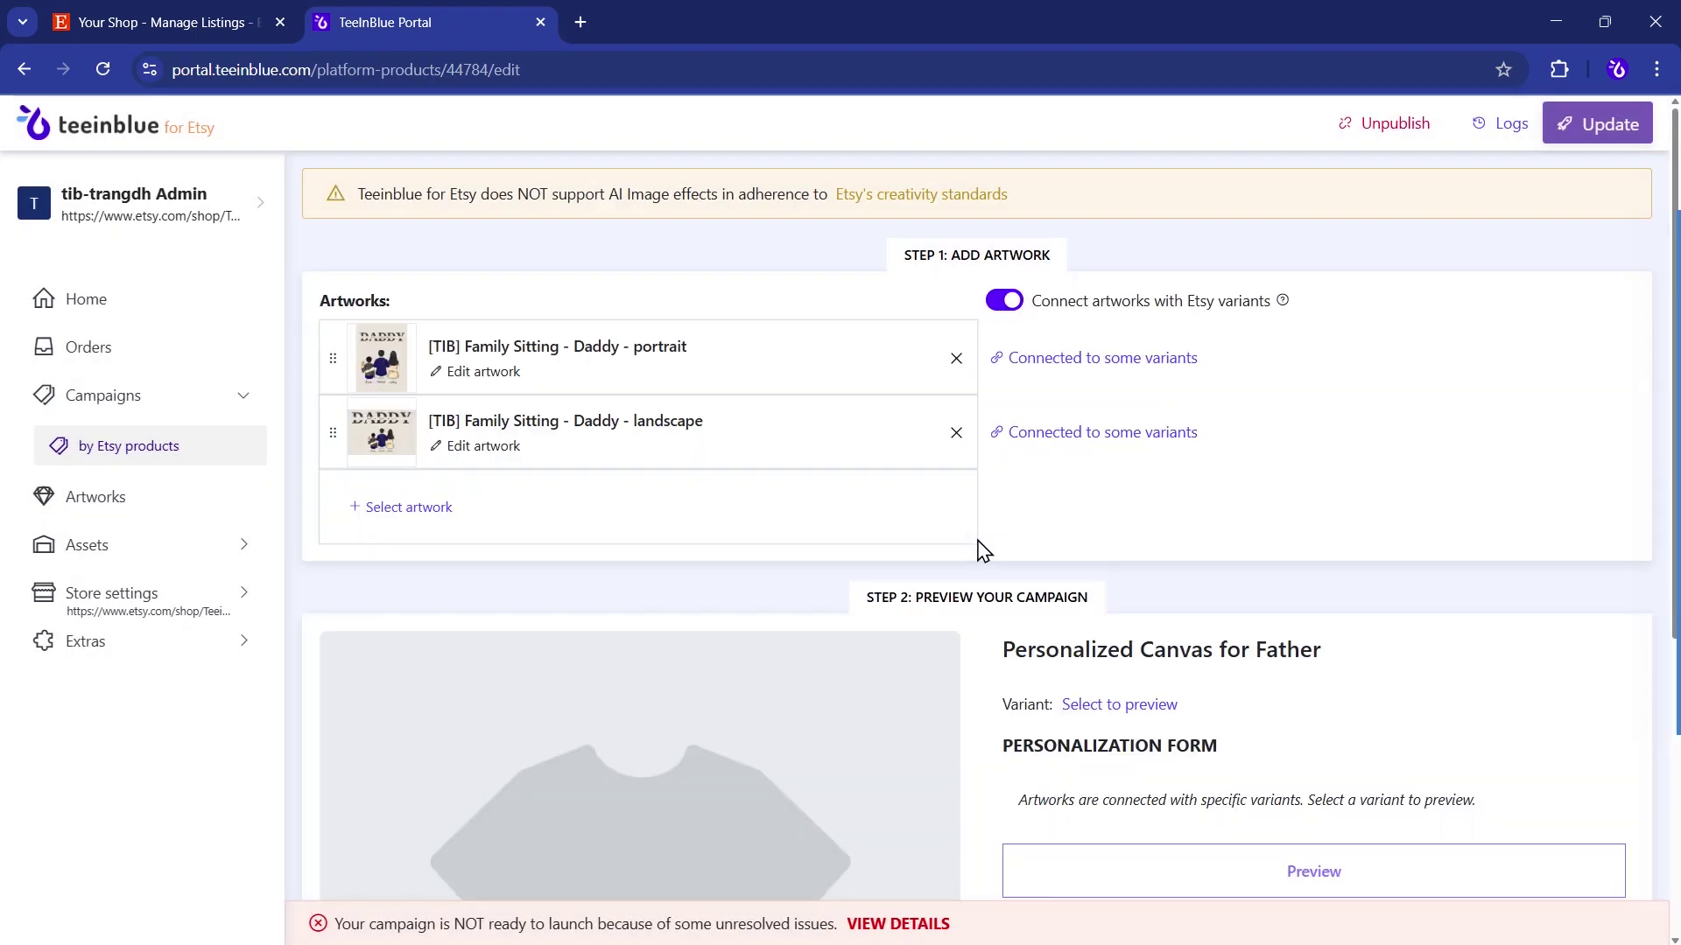
scroll(979, 551, "down", 5)
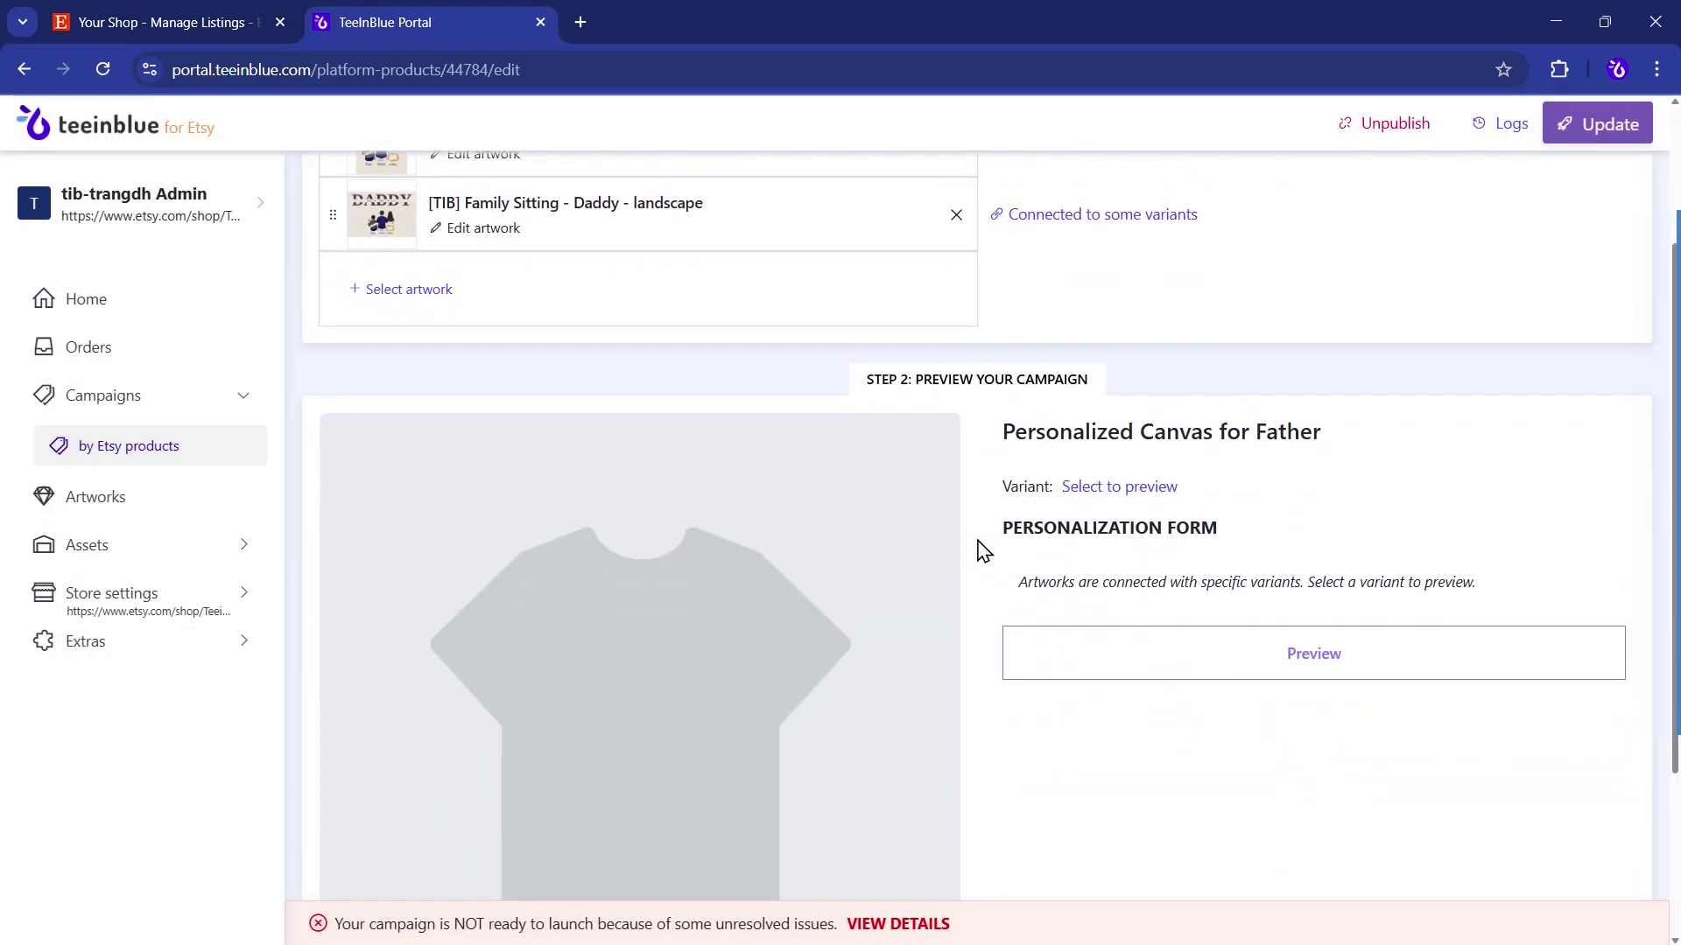
- Import the Canvas-24x16- Wood mockup image into the campaign
left_click(431, 880)
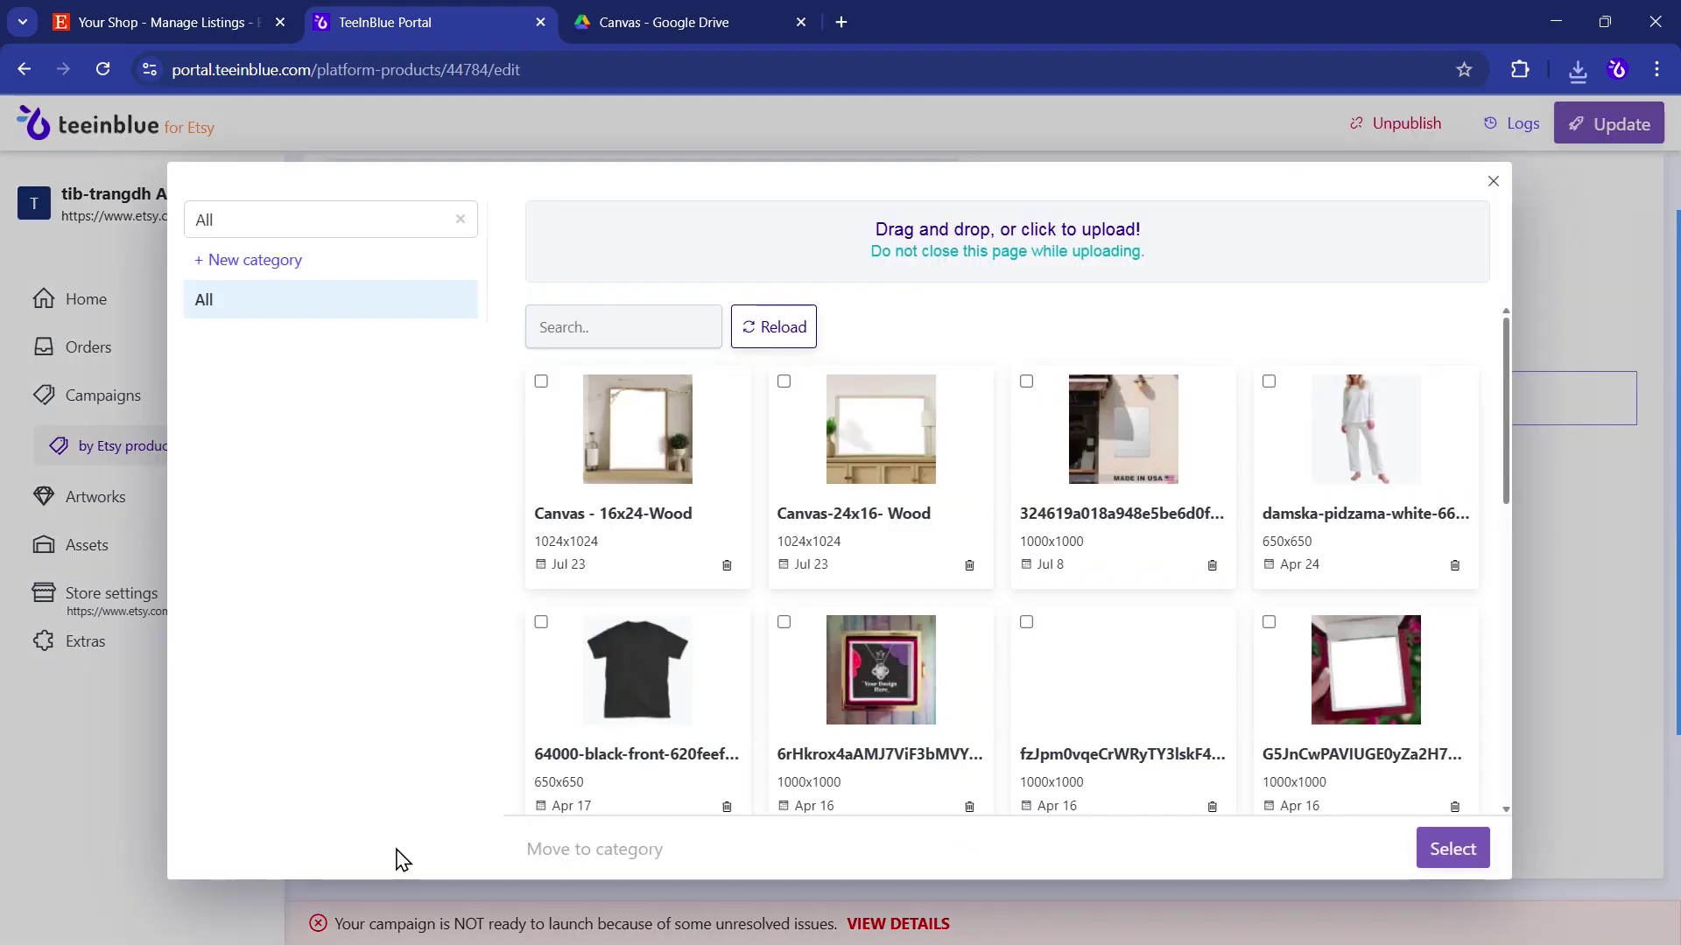
left_click(883, 487)
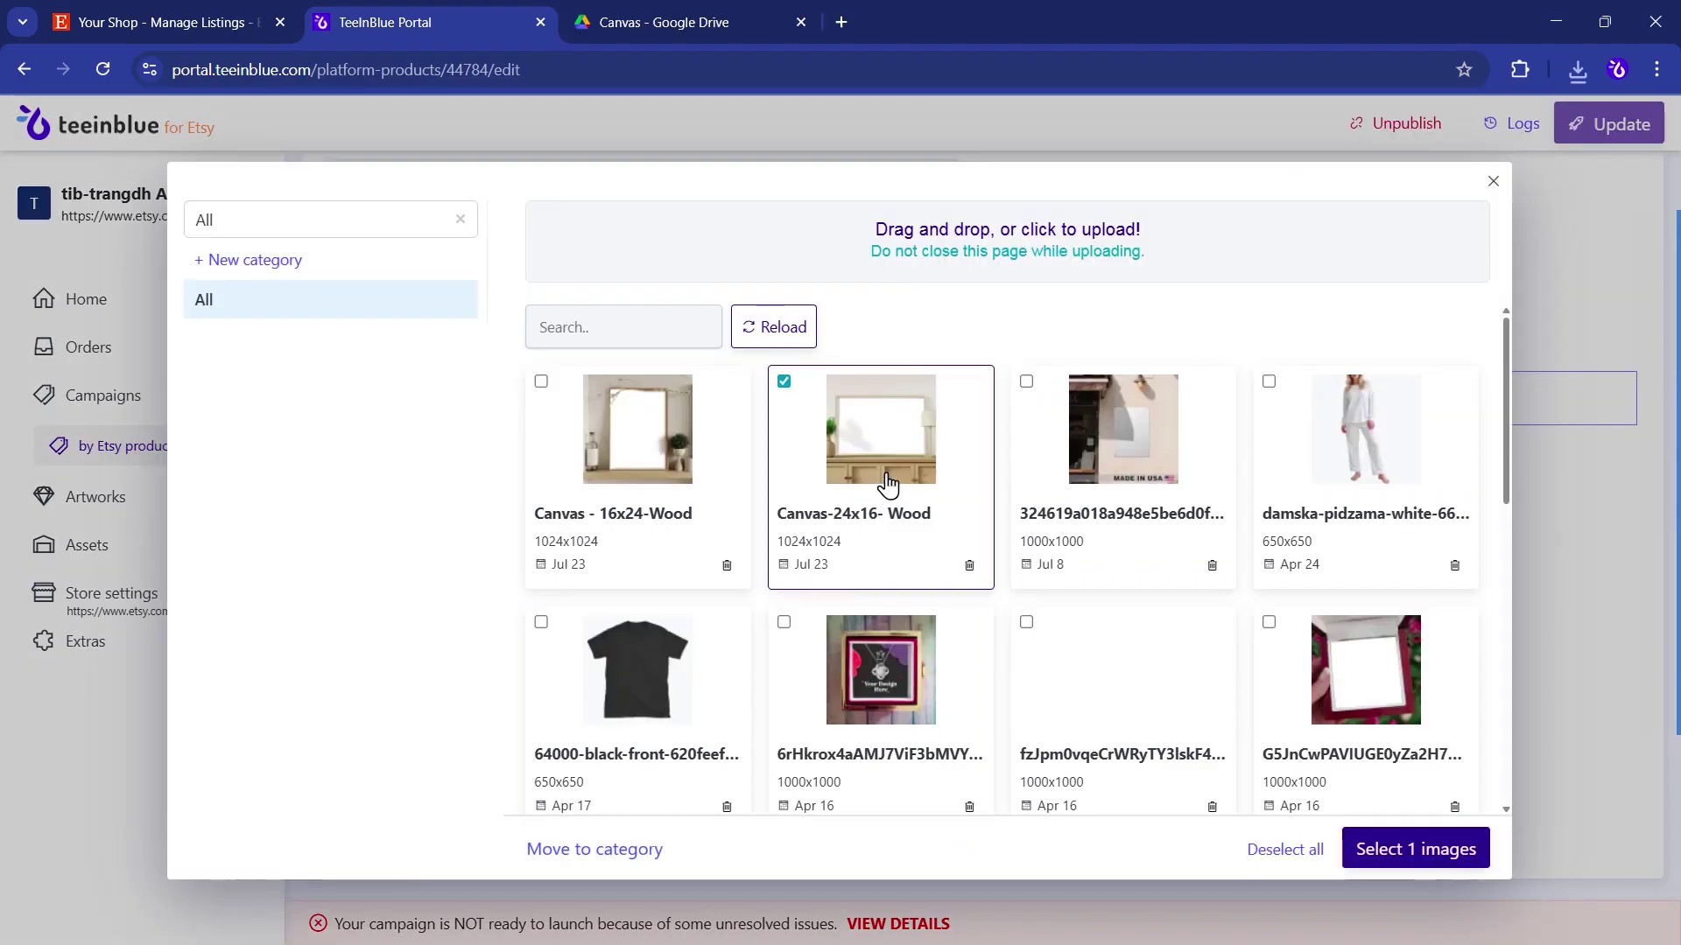
left_click(1388, 854)
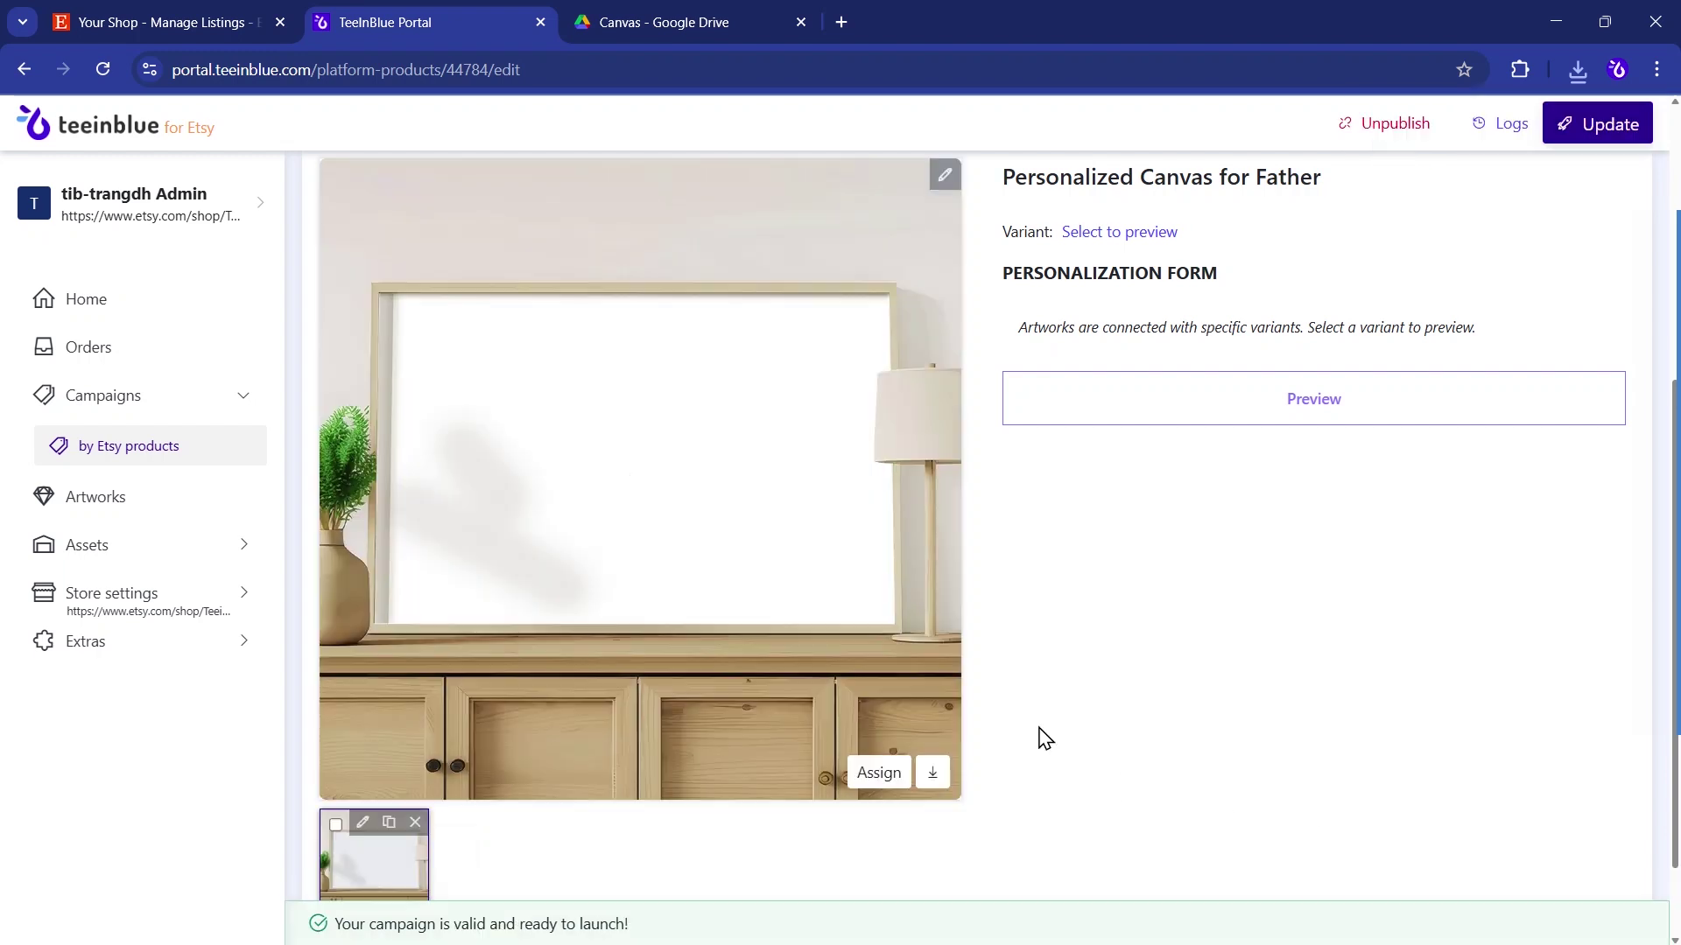
scroll(1006, 691, "up", 1)
left_click(940, 291)
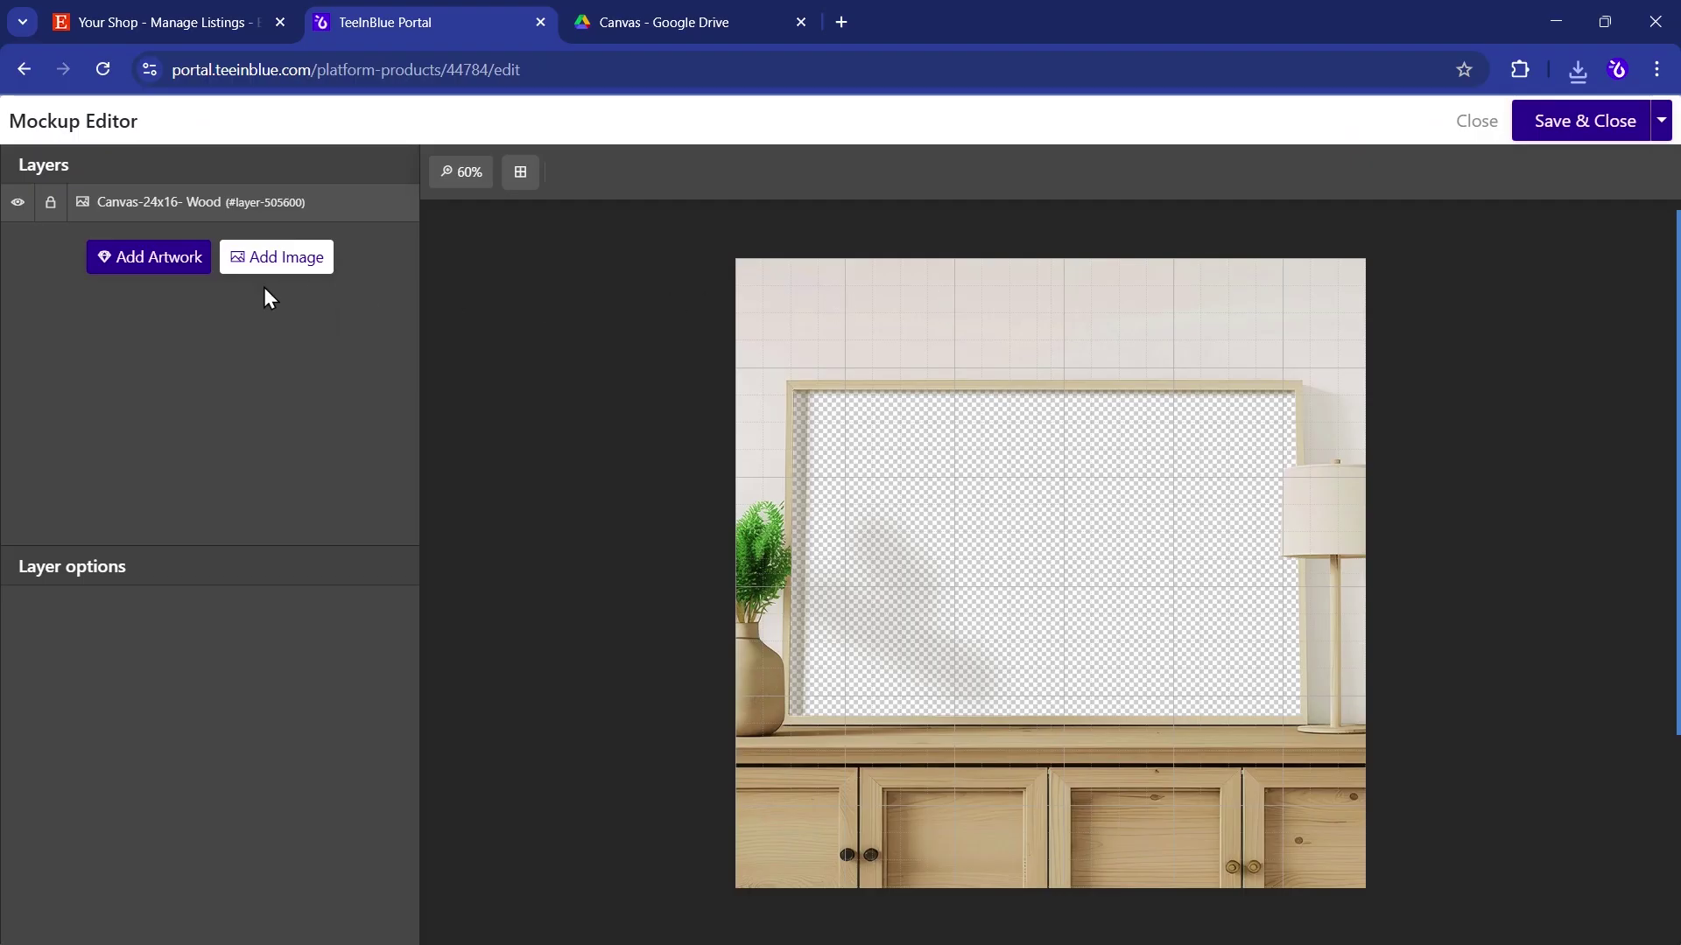
- Fit the landscape Daddy artwork inside the wood frame, with the frame layer on top, and save
left_click(162, 278)
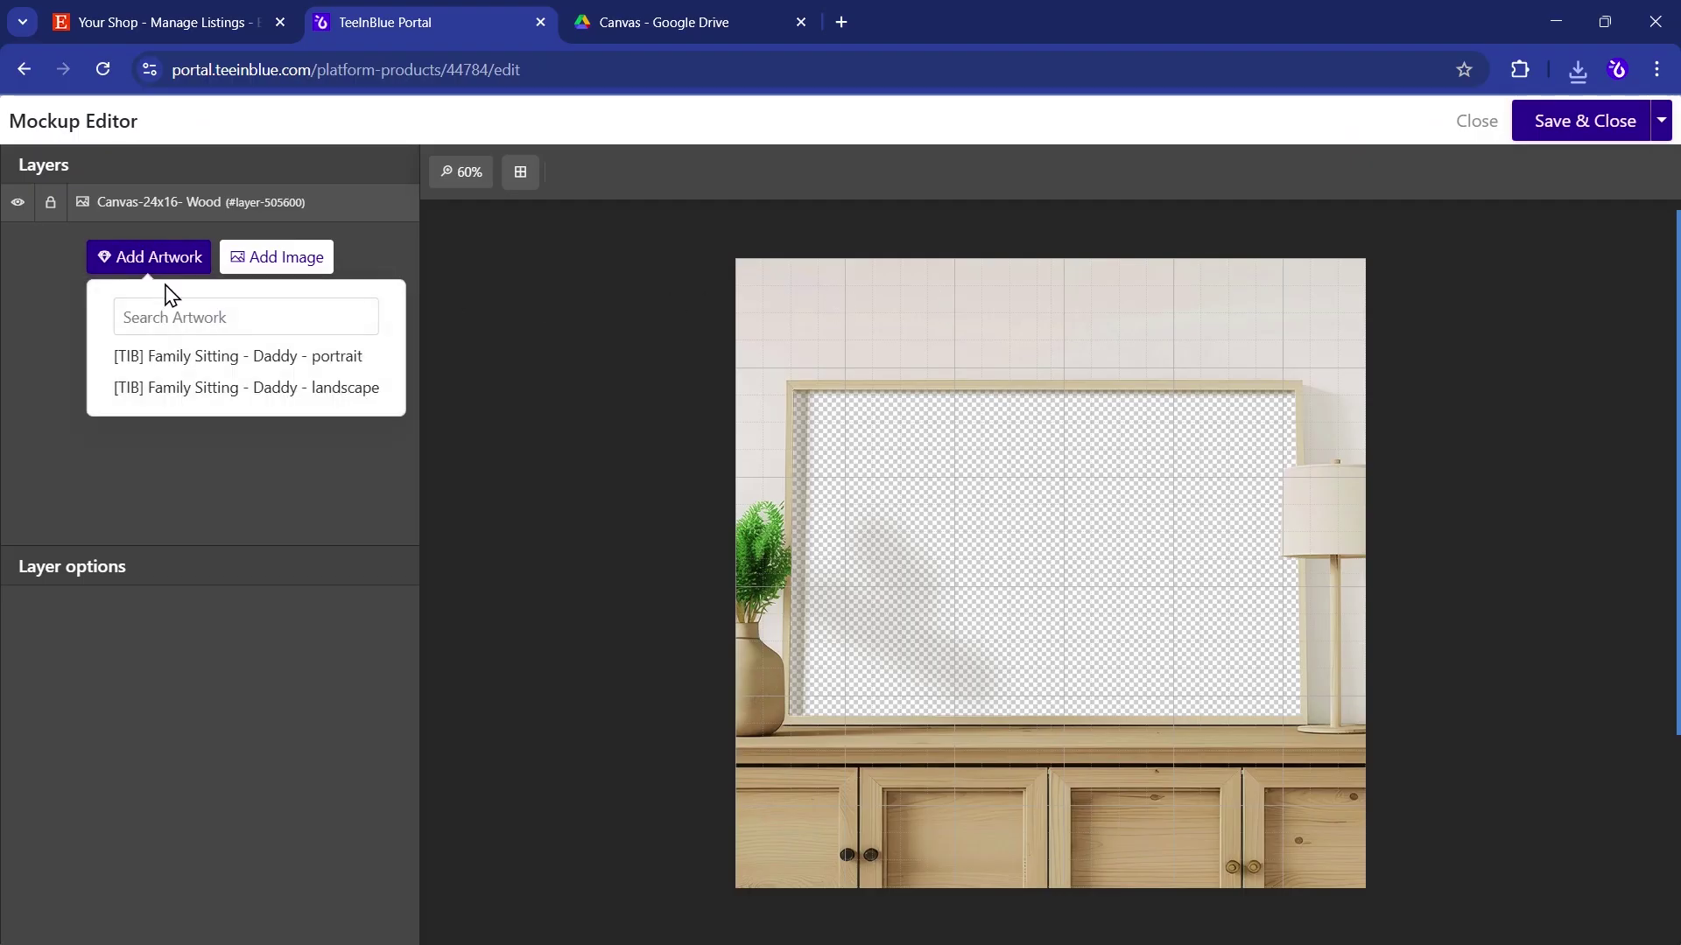
left_click(207, 387)
left_click_drag(924, 522, 819, 435)
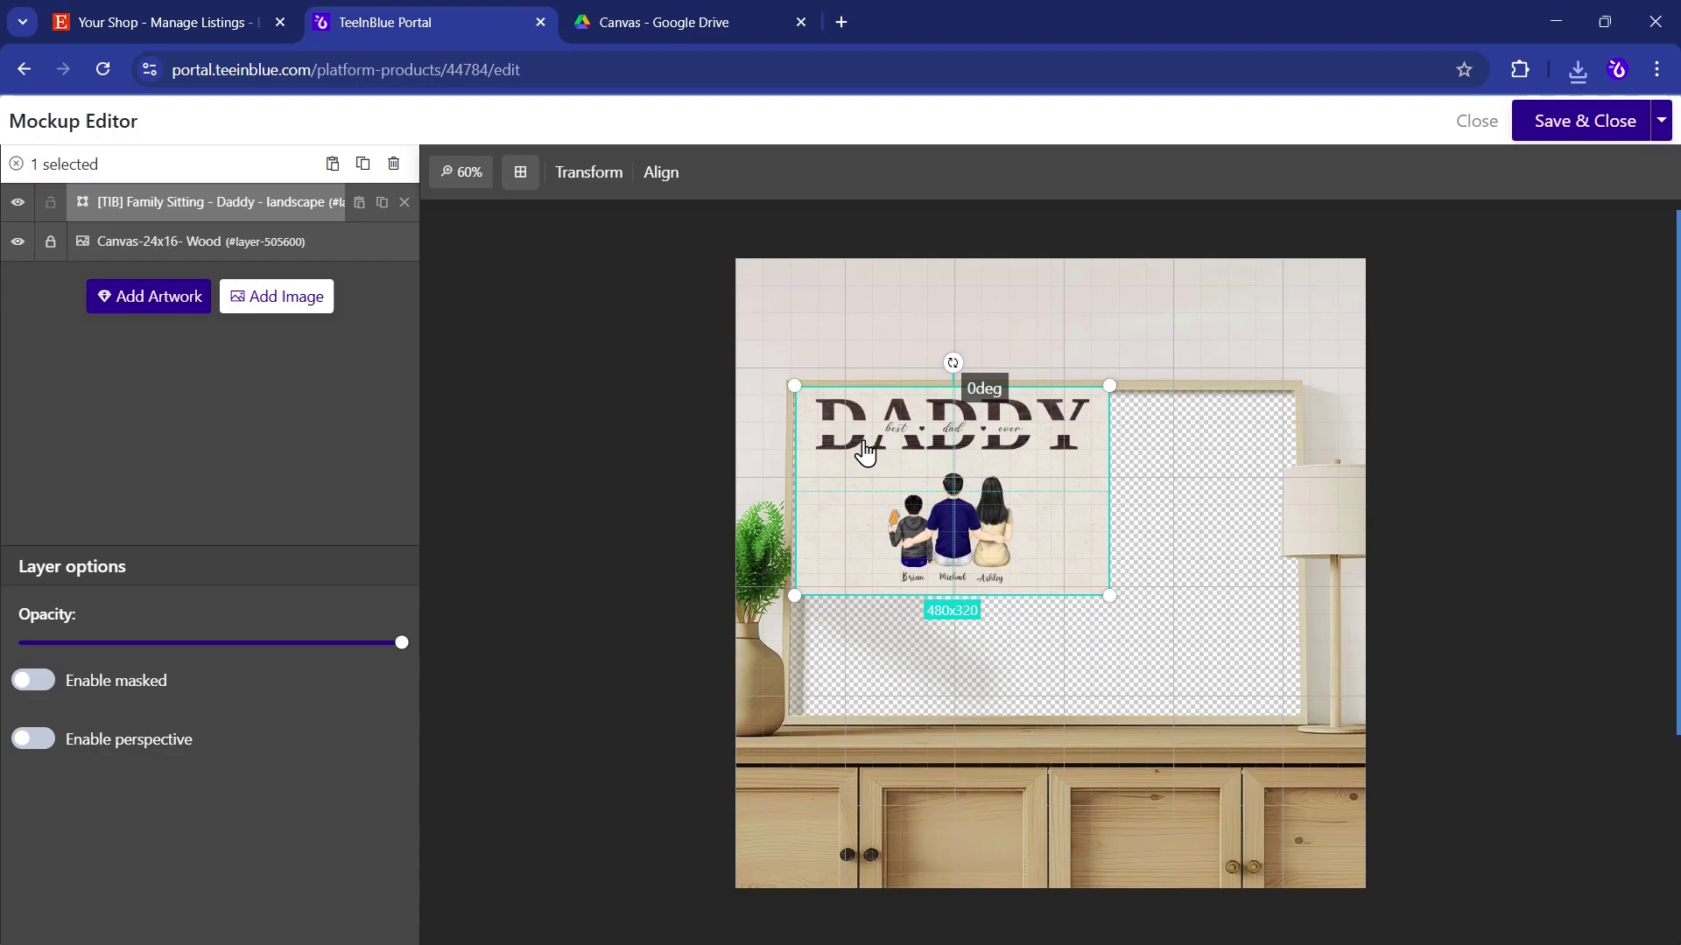
left_click_drag(1108, 590, 1304, 721)
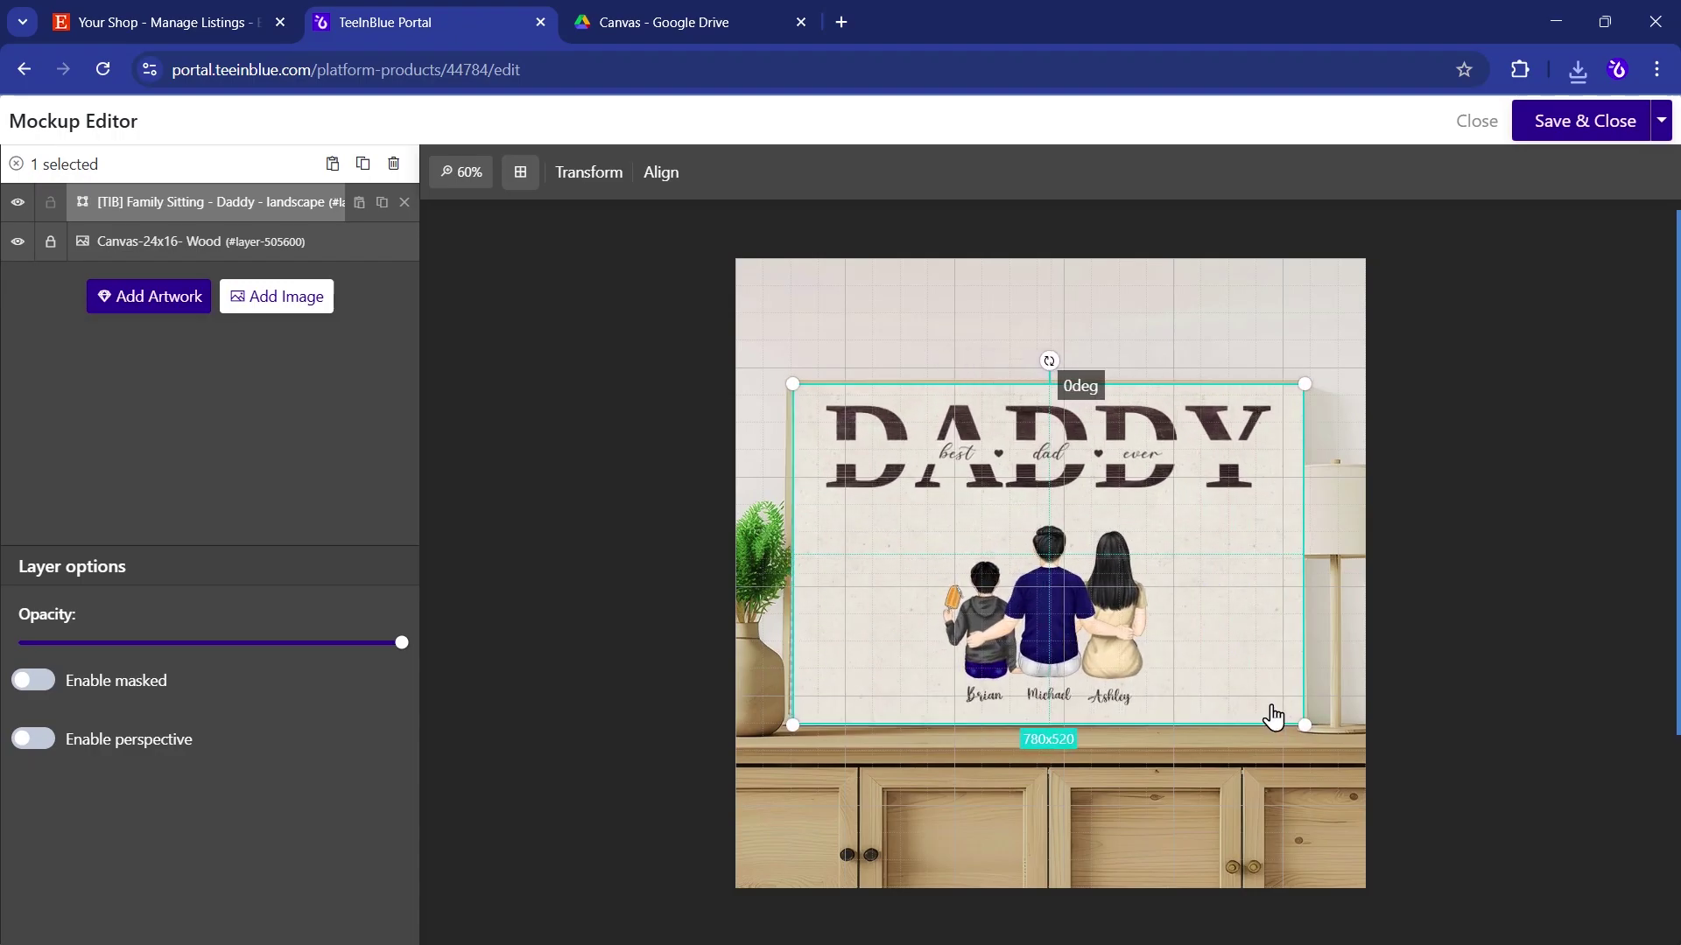
left_click(138, 248)
left_click_drag(139, 247, 143, 202)
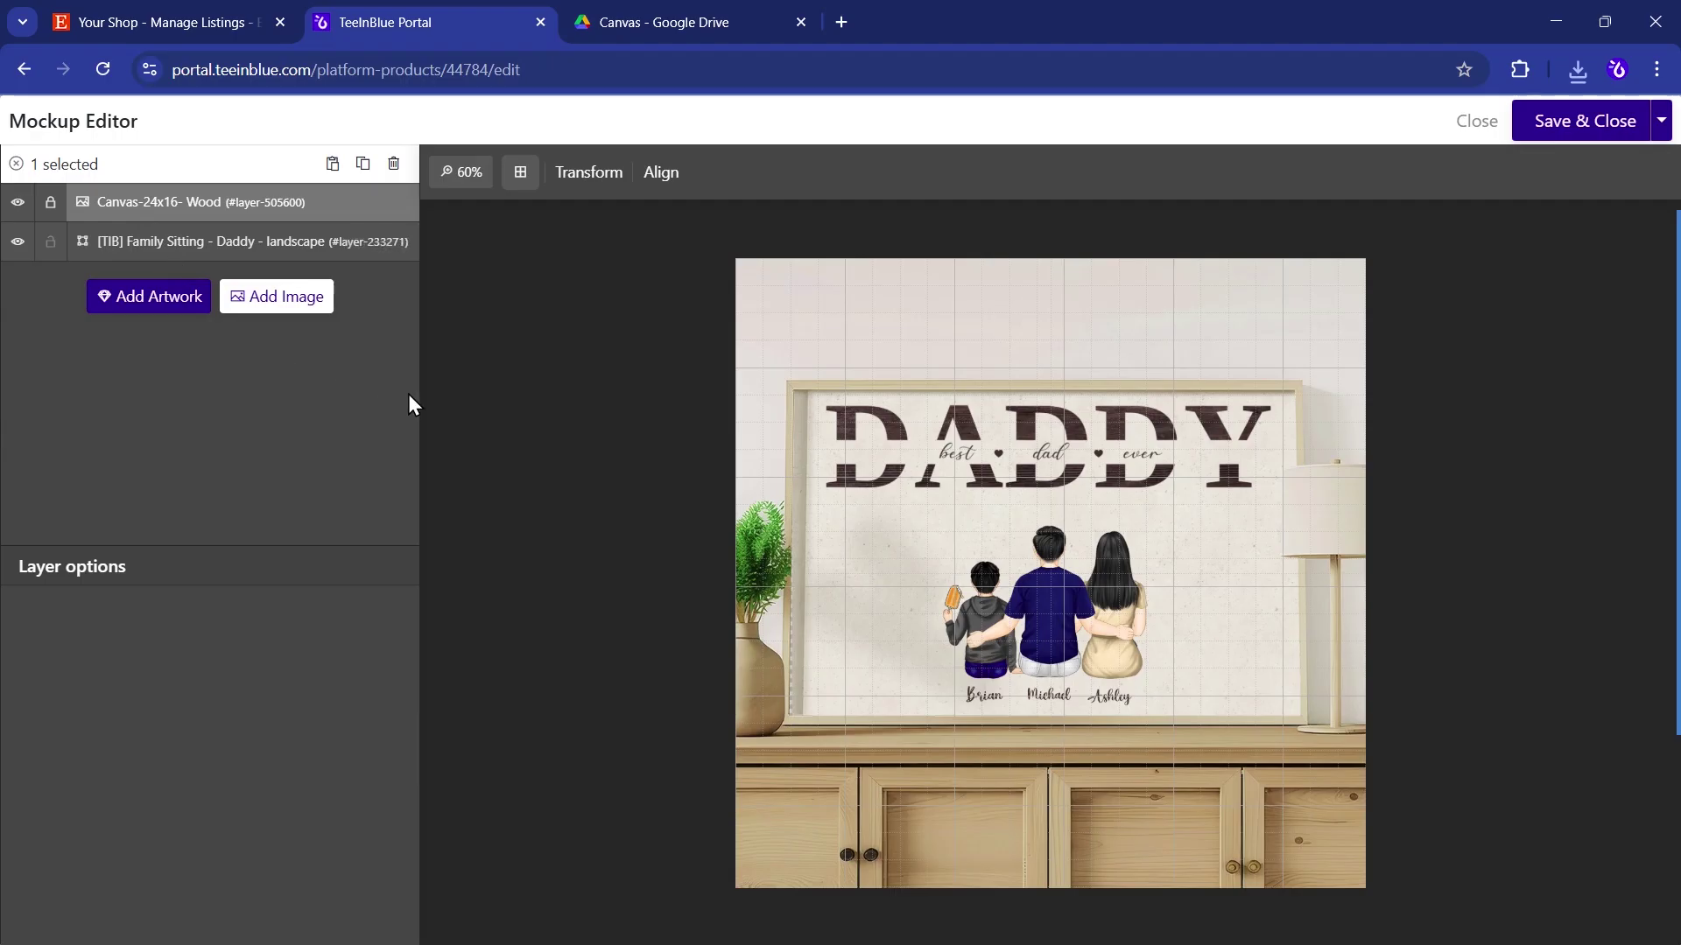
left_click(1568, 130)
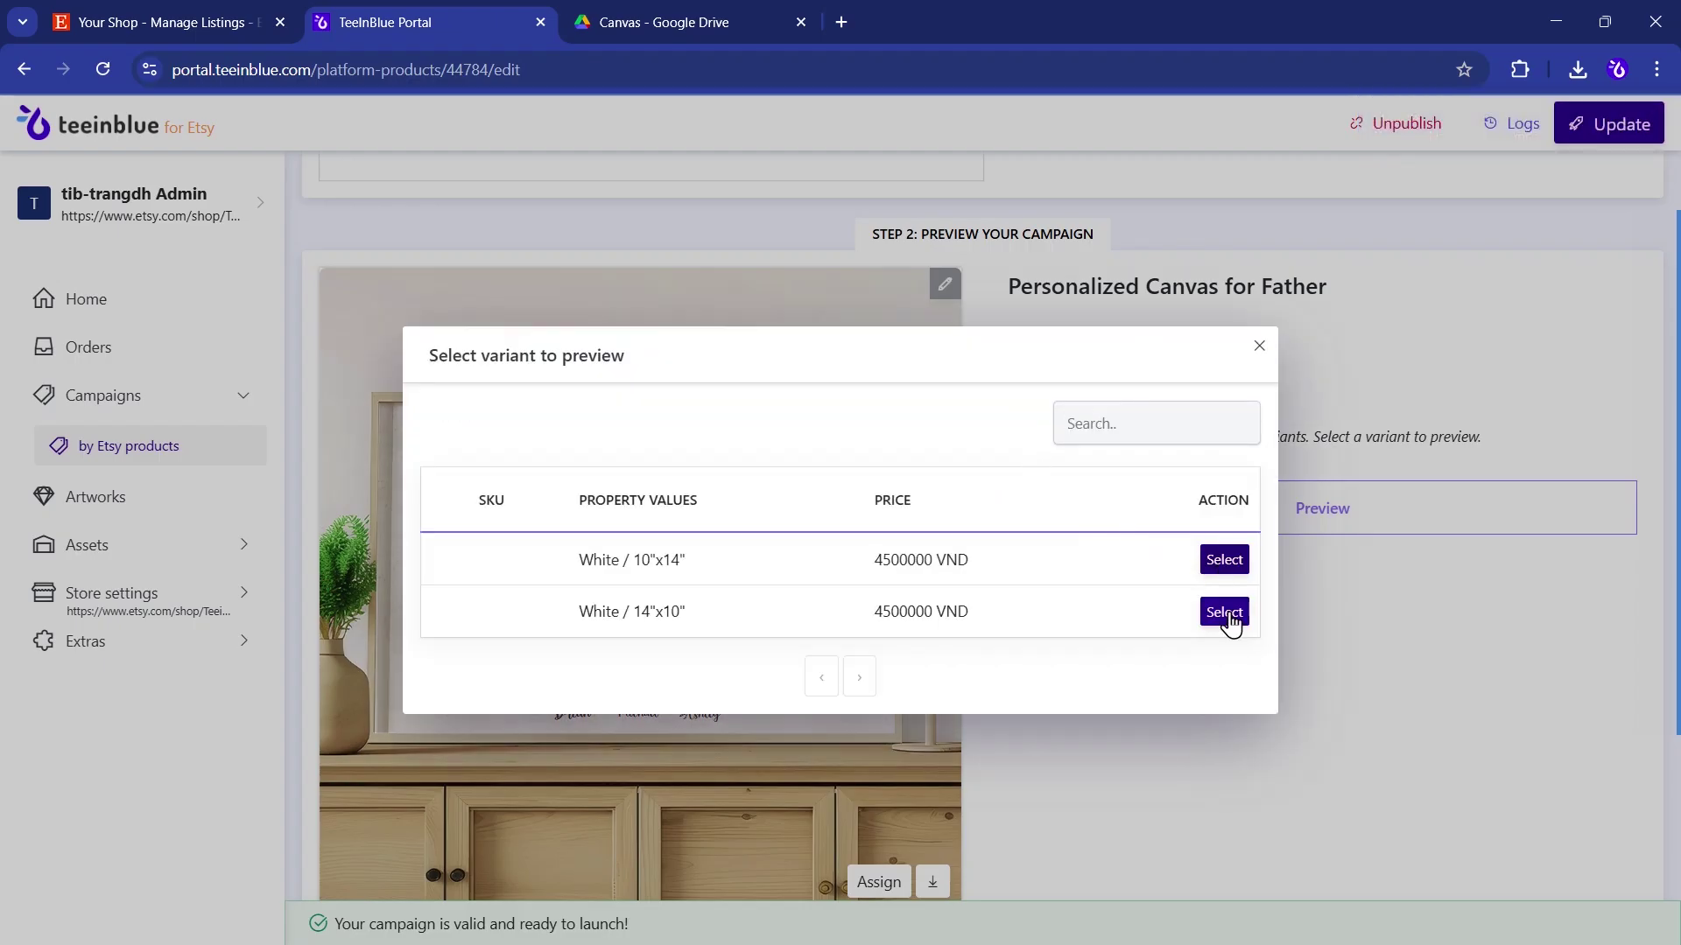
- Preview the White / 14"x10" variant and try the third and tenth Black hairstyles for Dad
left_click(1230, 621)
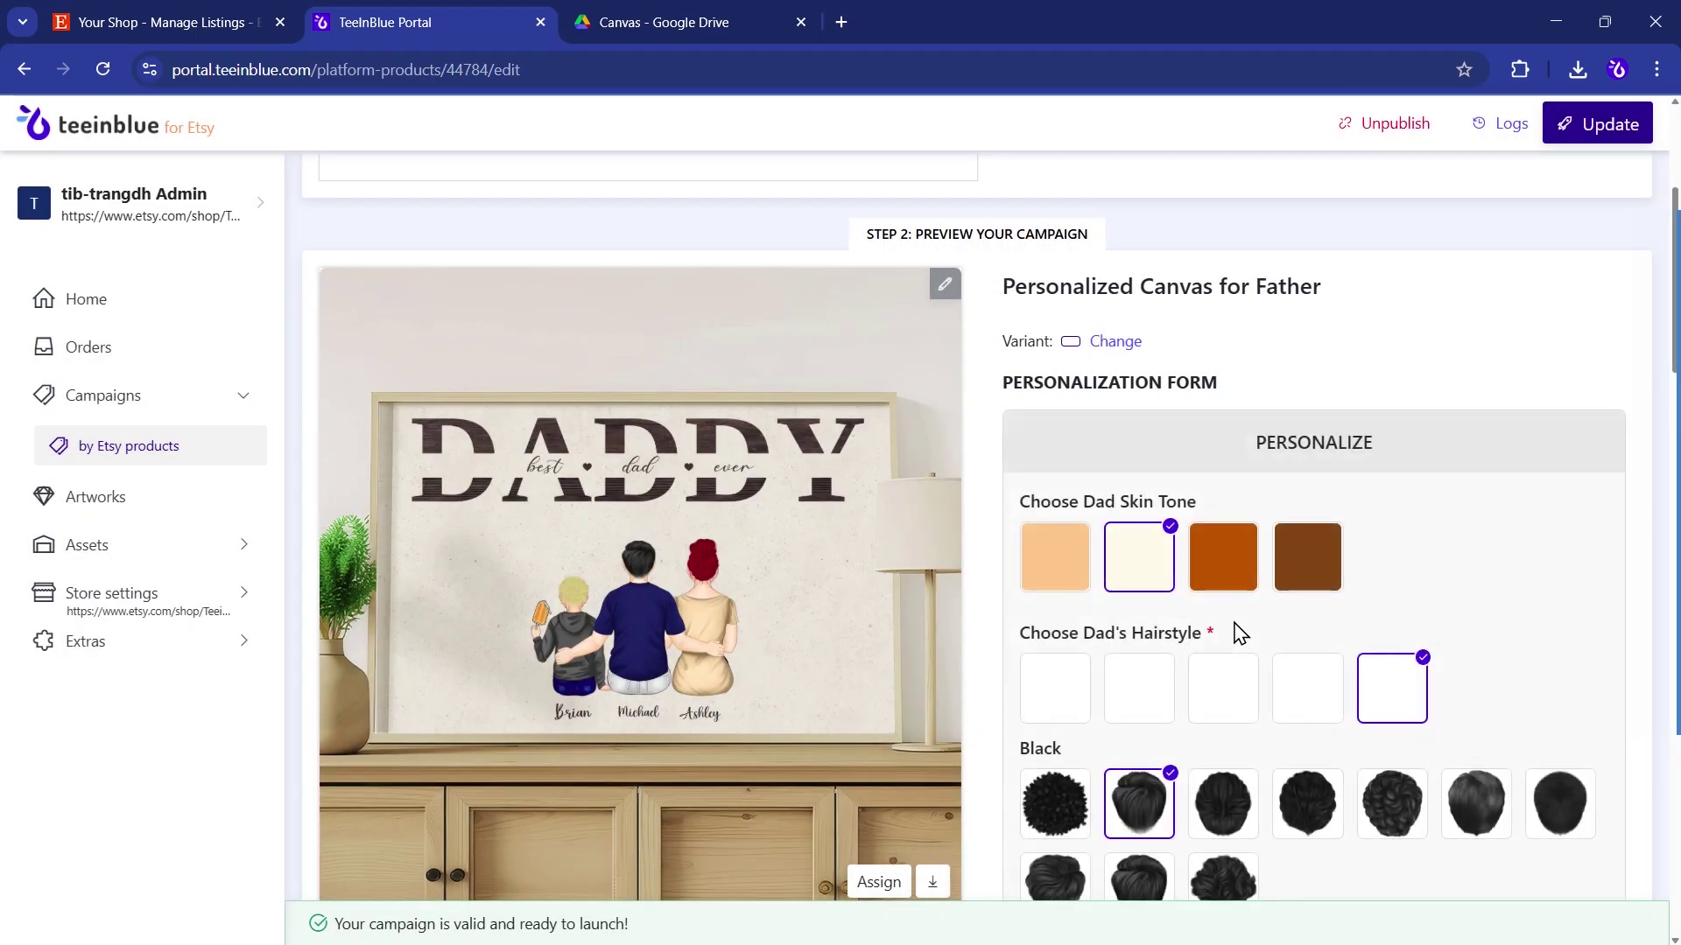
scroll(1237, 631, "down", 3)
left_click(1218, 595)
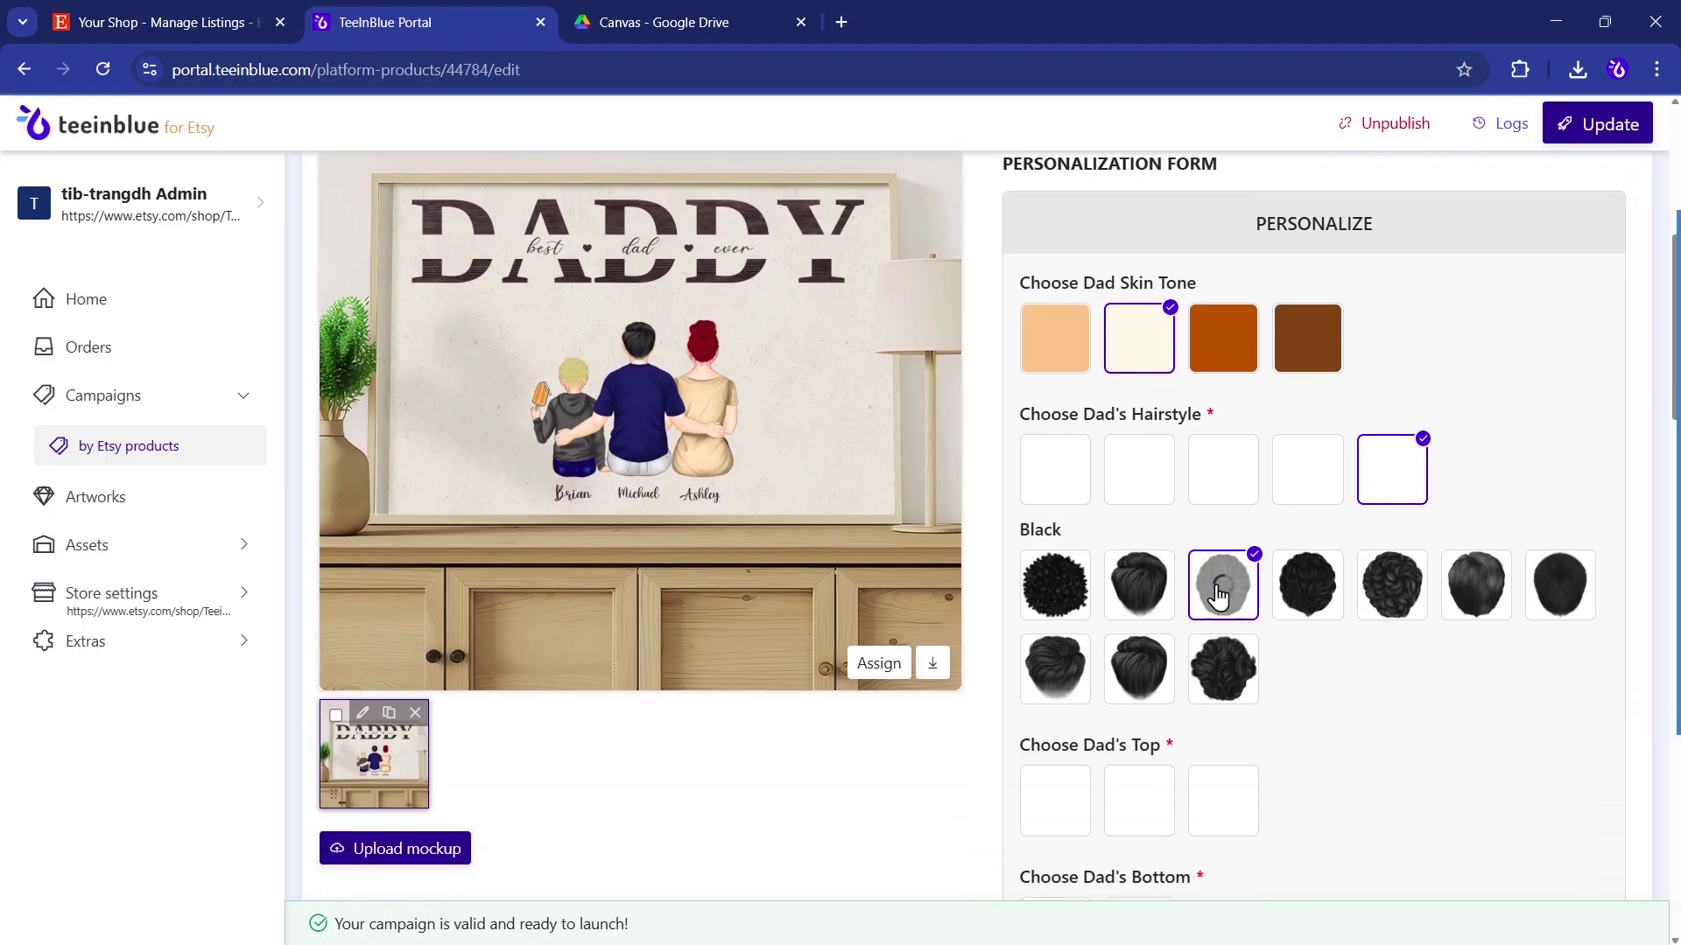
left_click(1226, 670)
- Try Dad's third and darkest skin tones, ending on light peach
left_click(1230, 352)
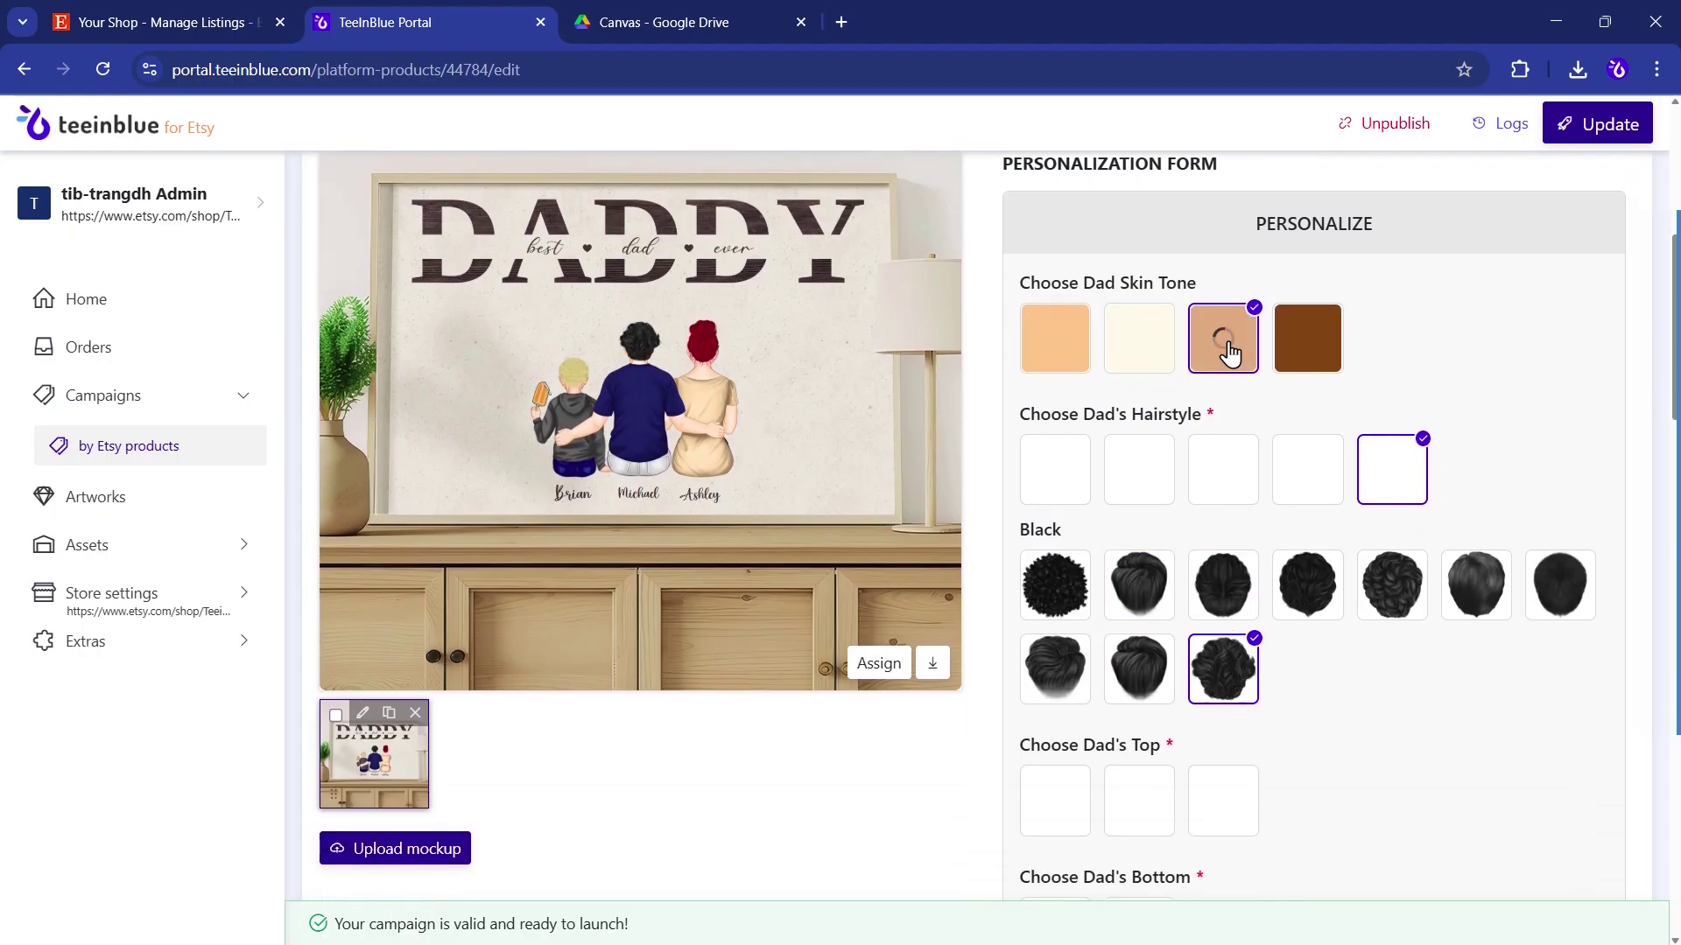
left_click(1307, 354)
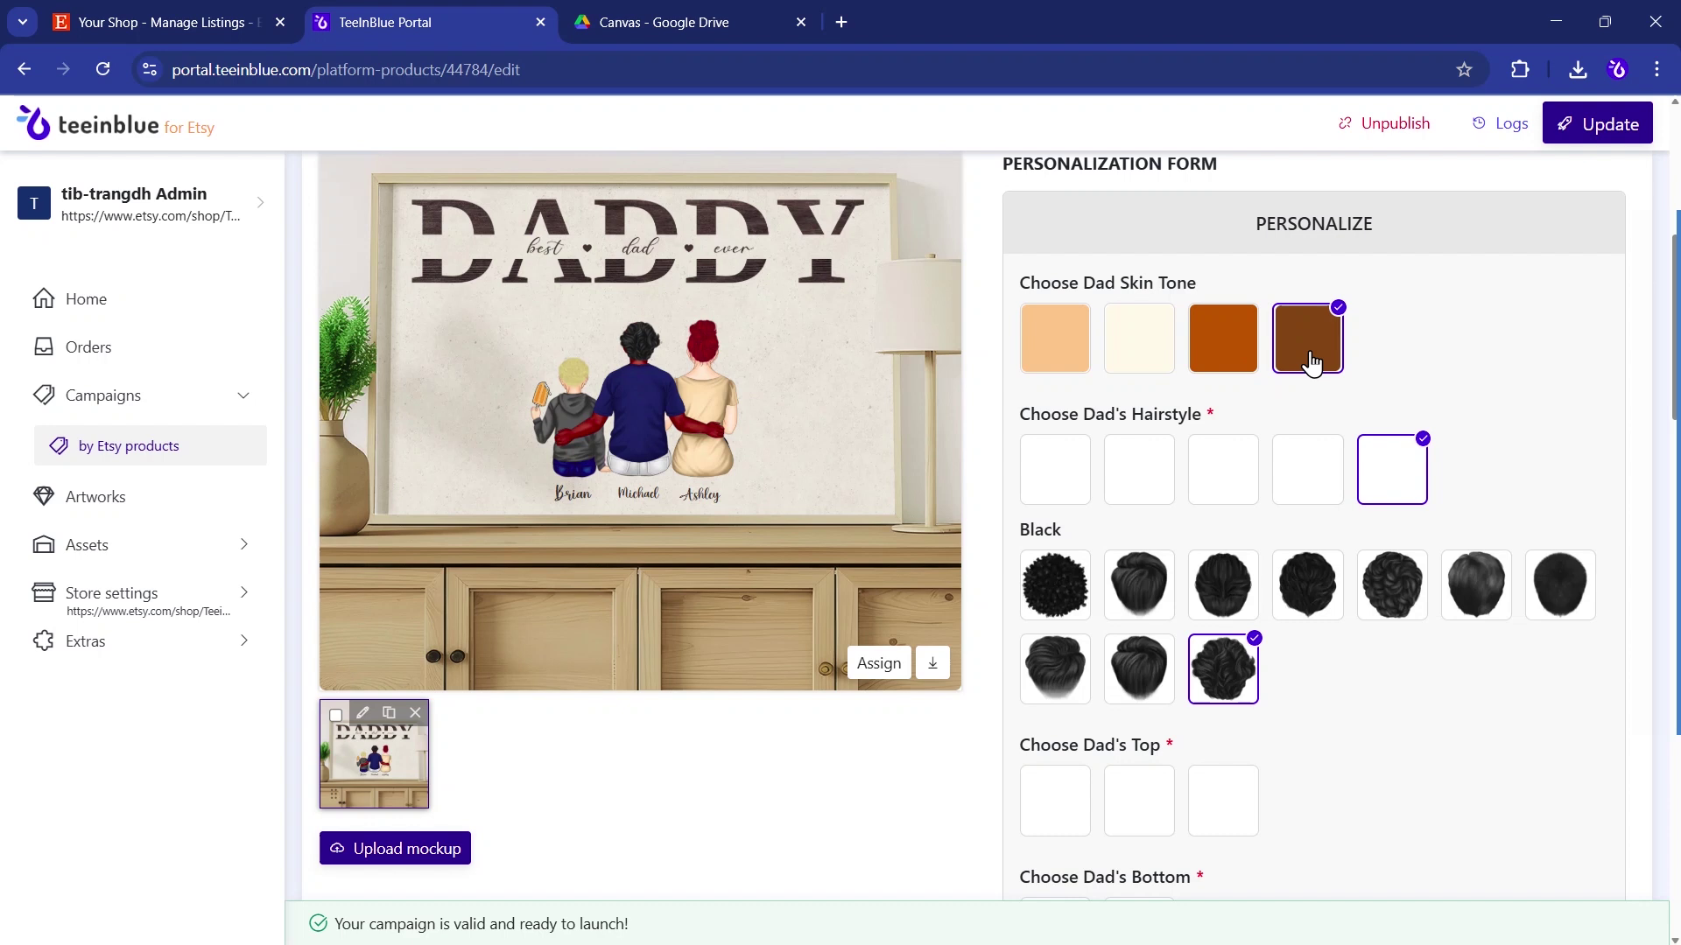
left_click(1083, 368)
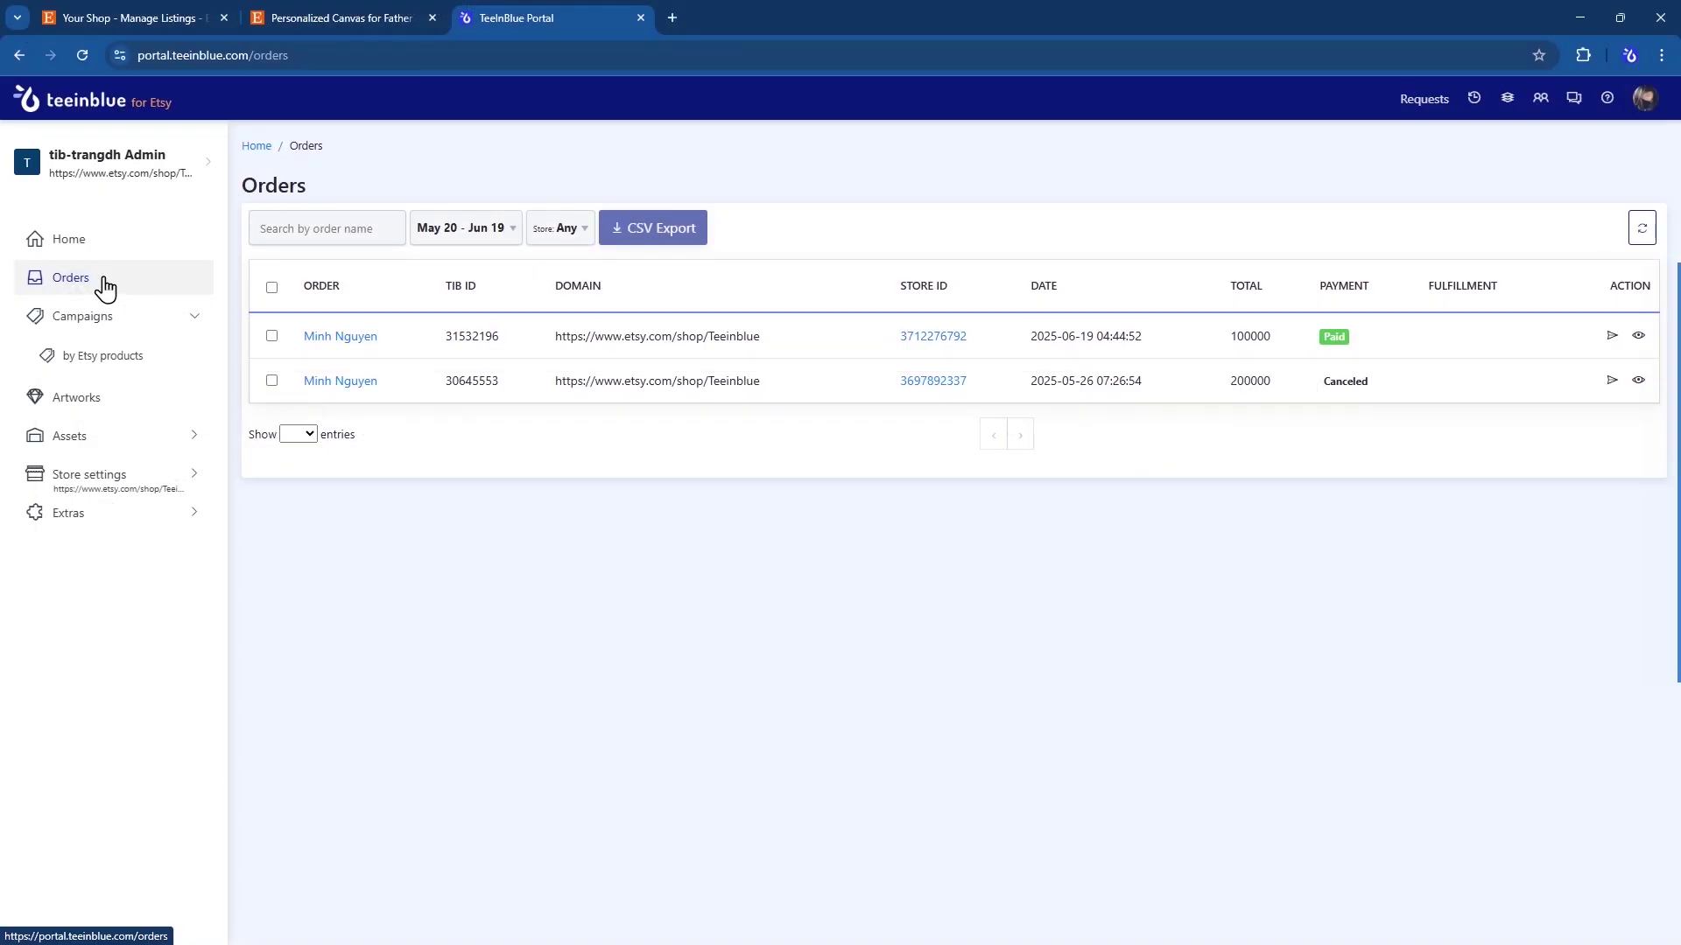
- Copy the paid order's customization URL and send it to the buyer in an Etsy reply
left_click(359, 340)
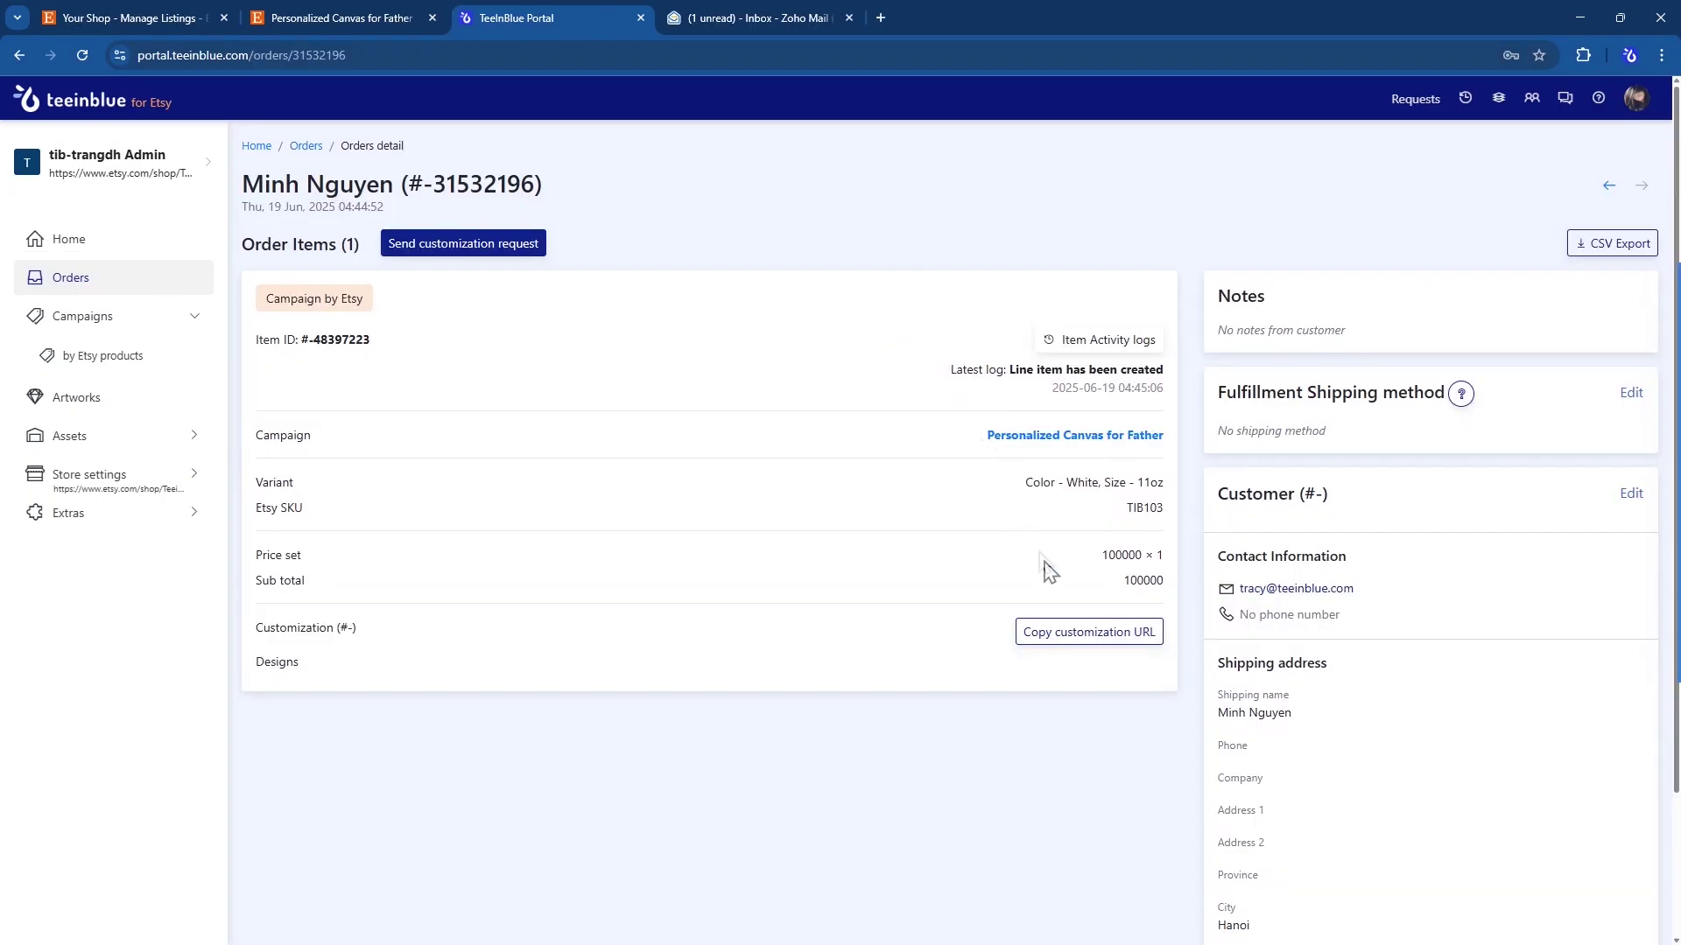
left_click(1083, 634)
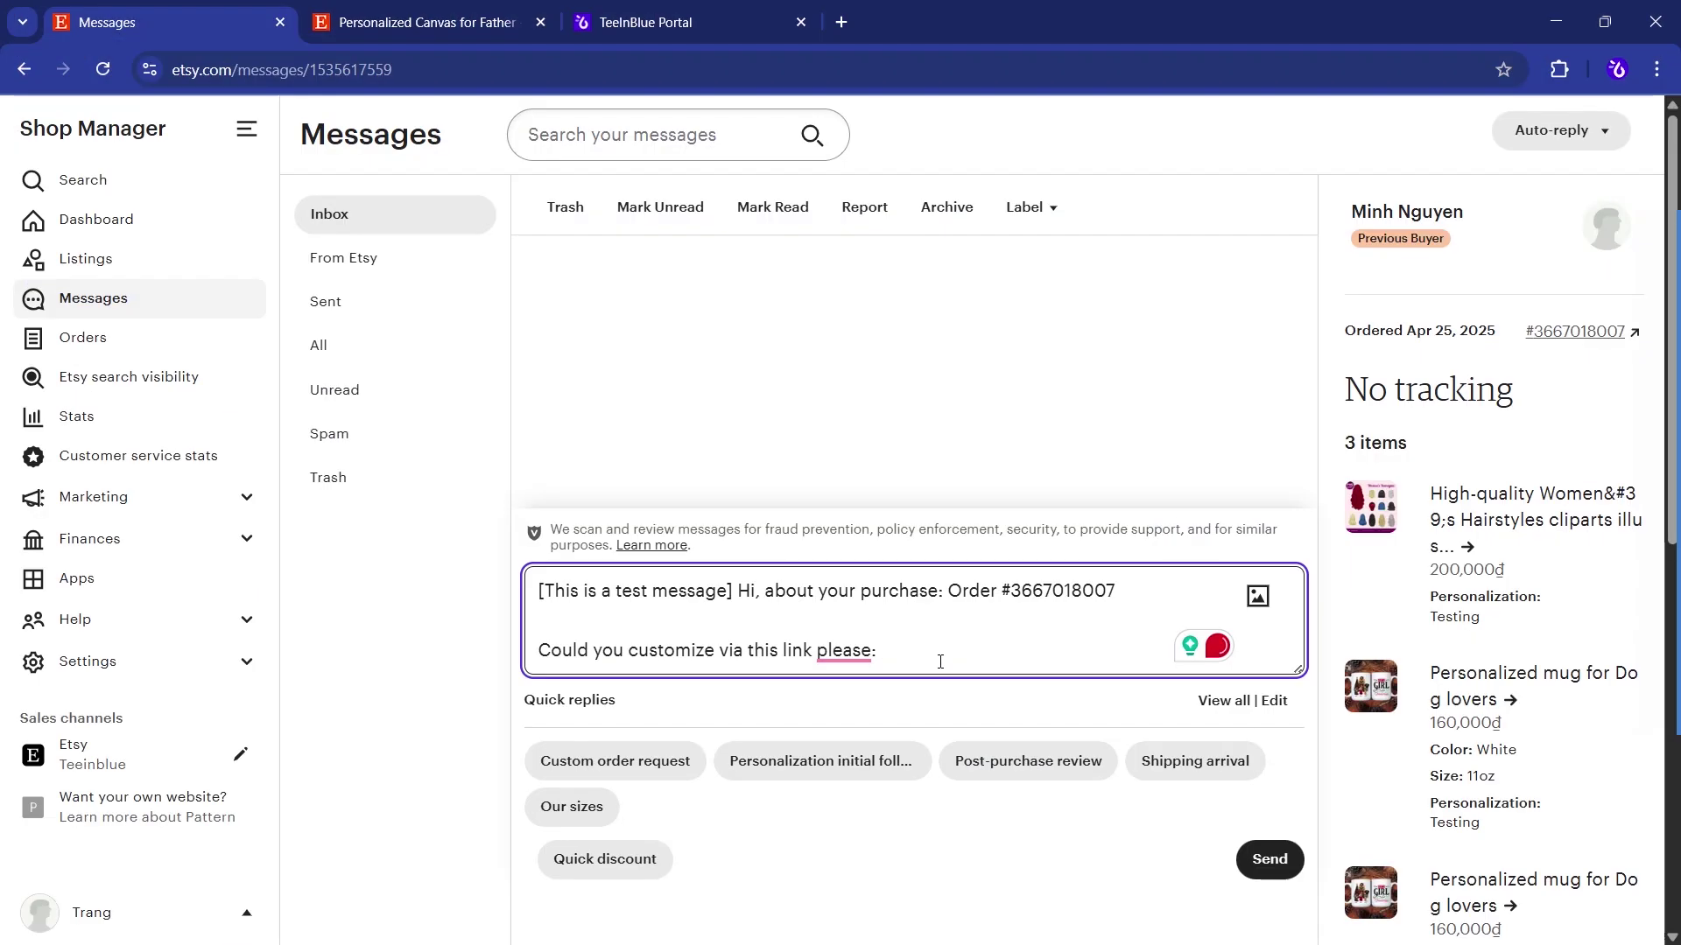
key("ctrl+v")
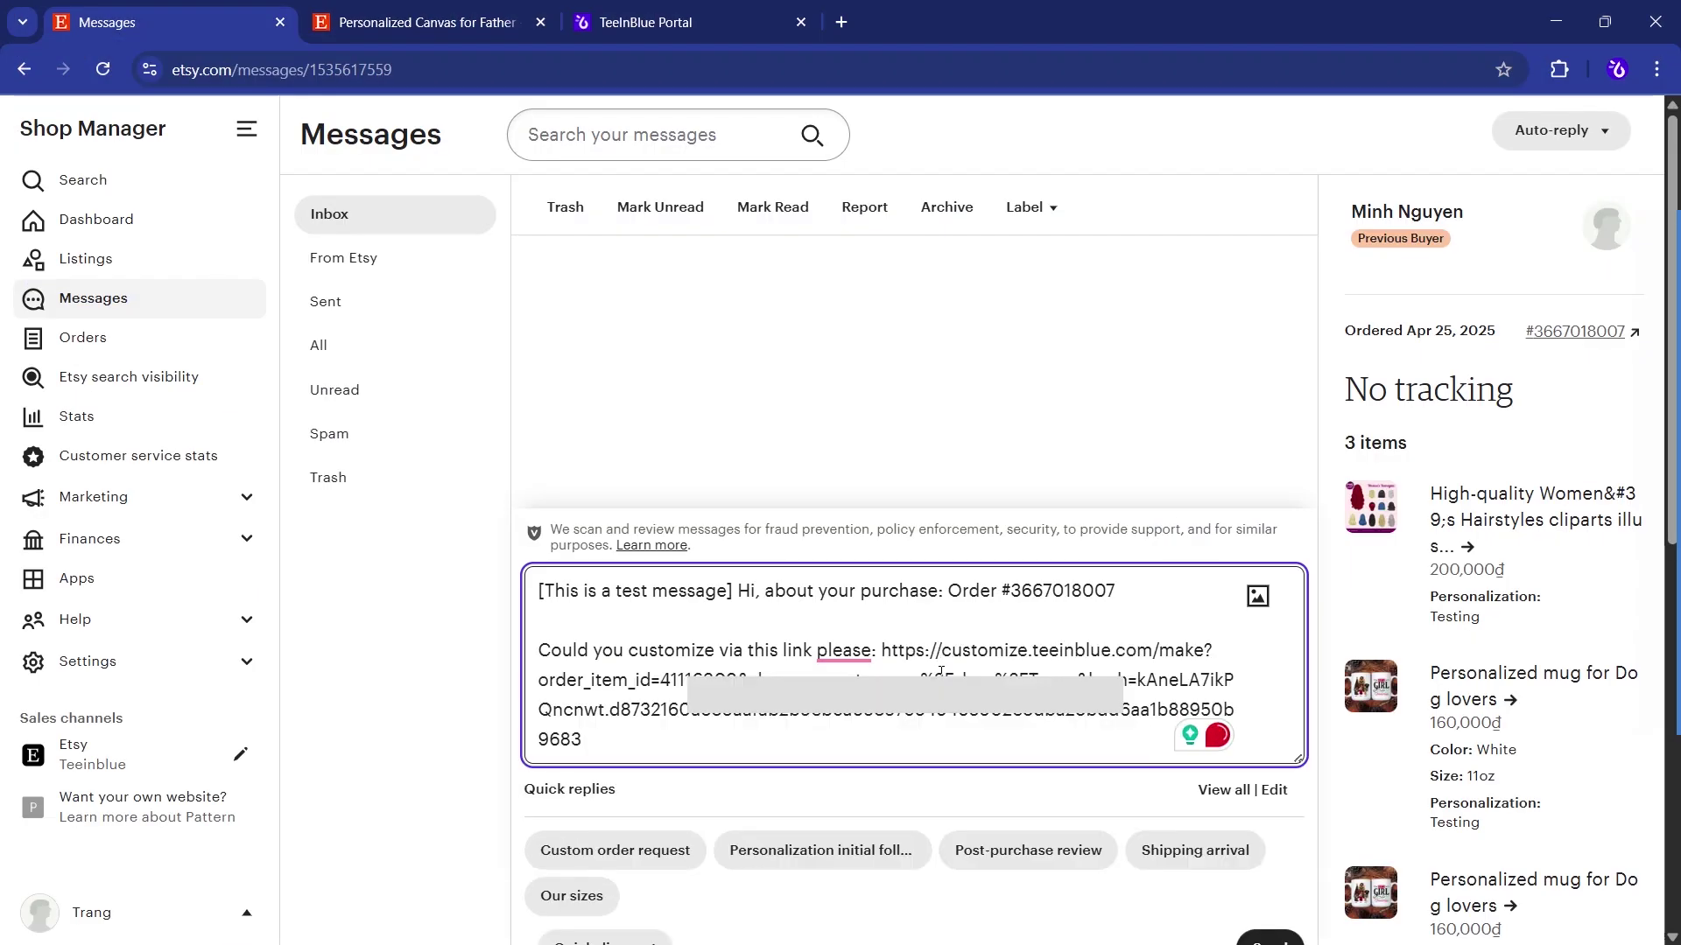
key("Return")
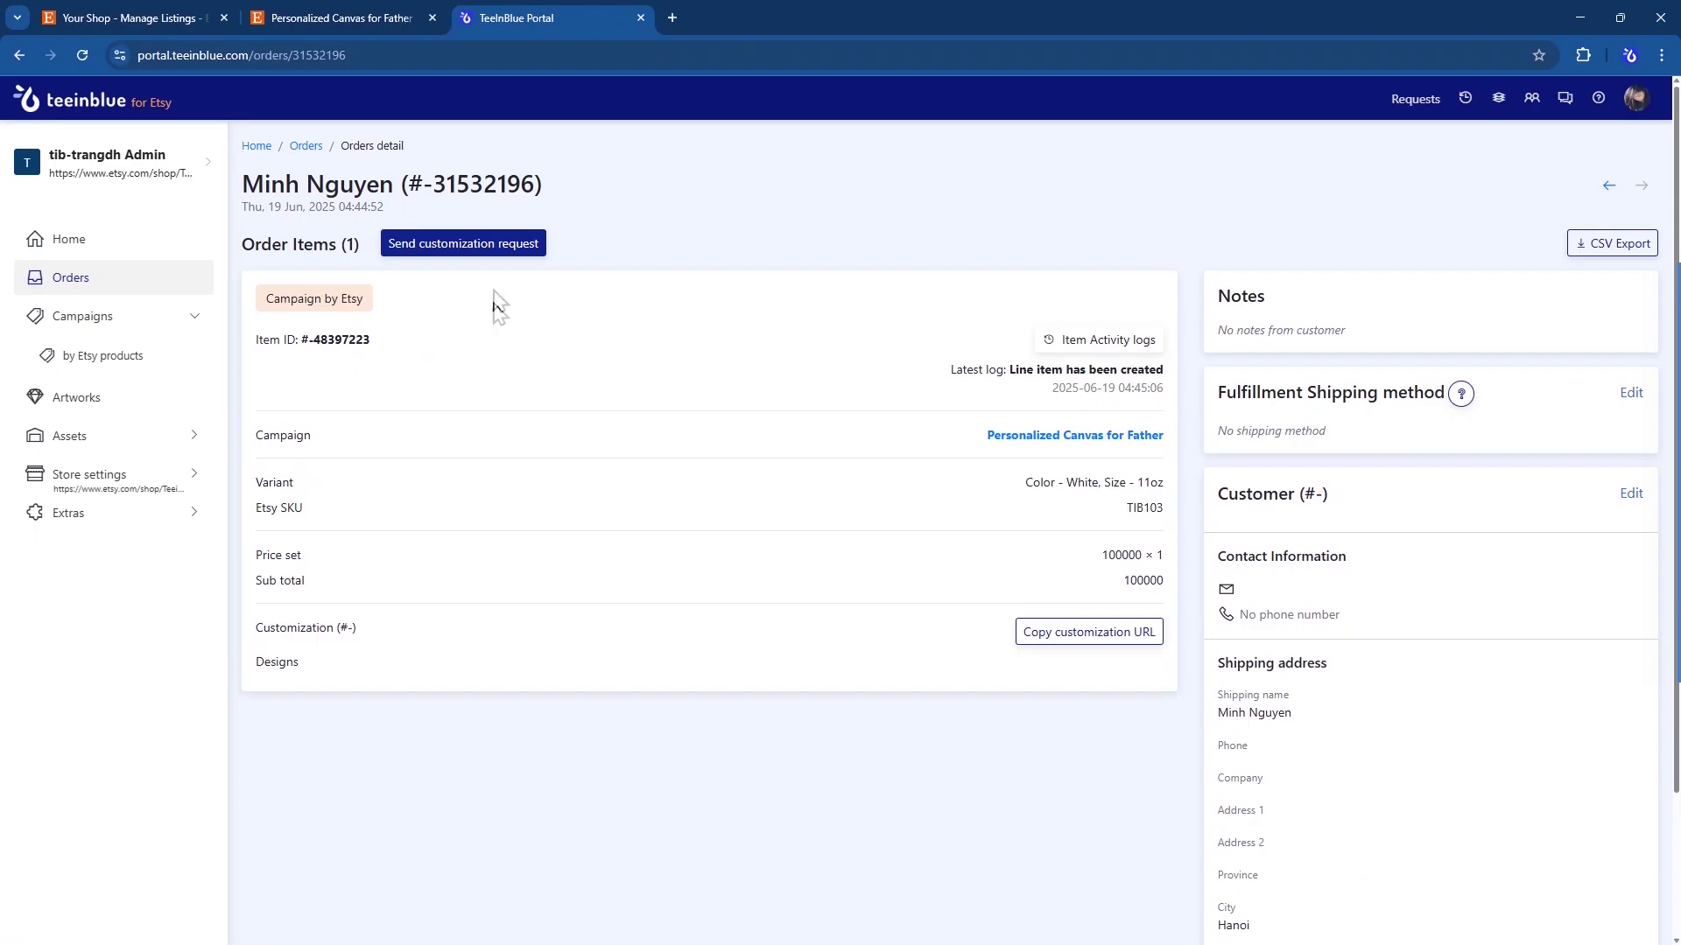
- Send a customization request to the buyer's e-mail address, then open the canvas personalization page
left_click(497, 254)
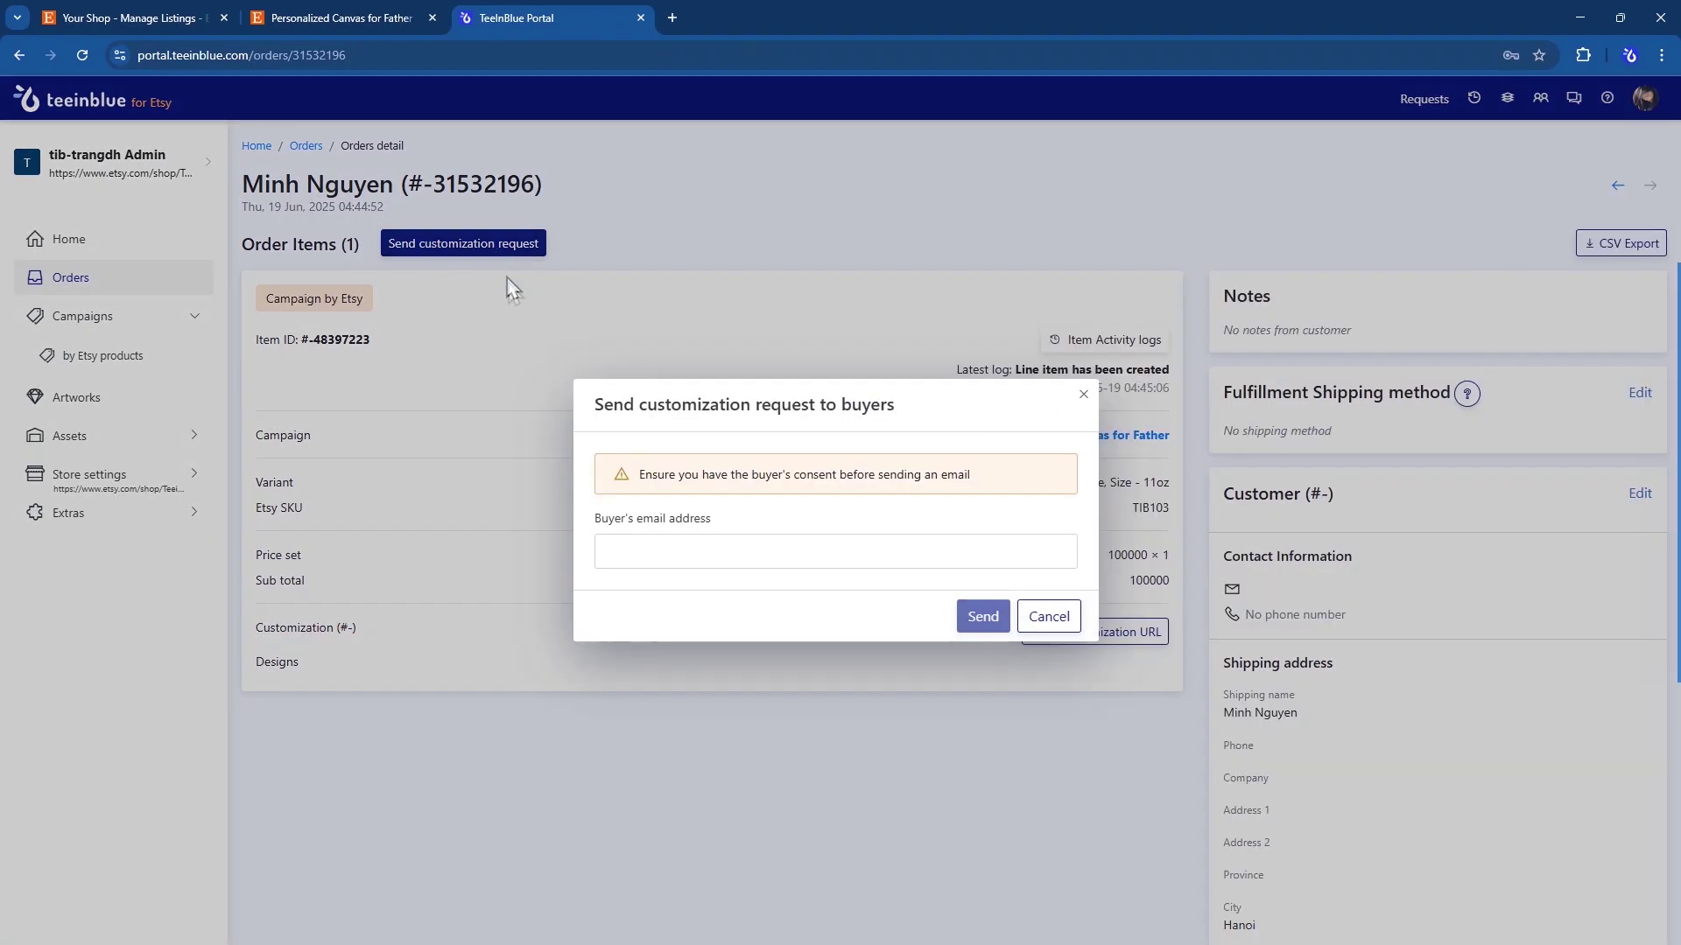
left_click(636, 552)
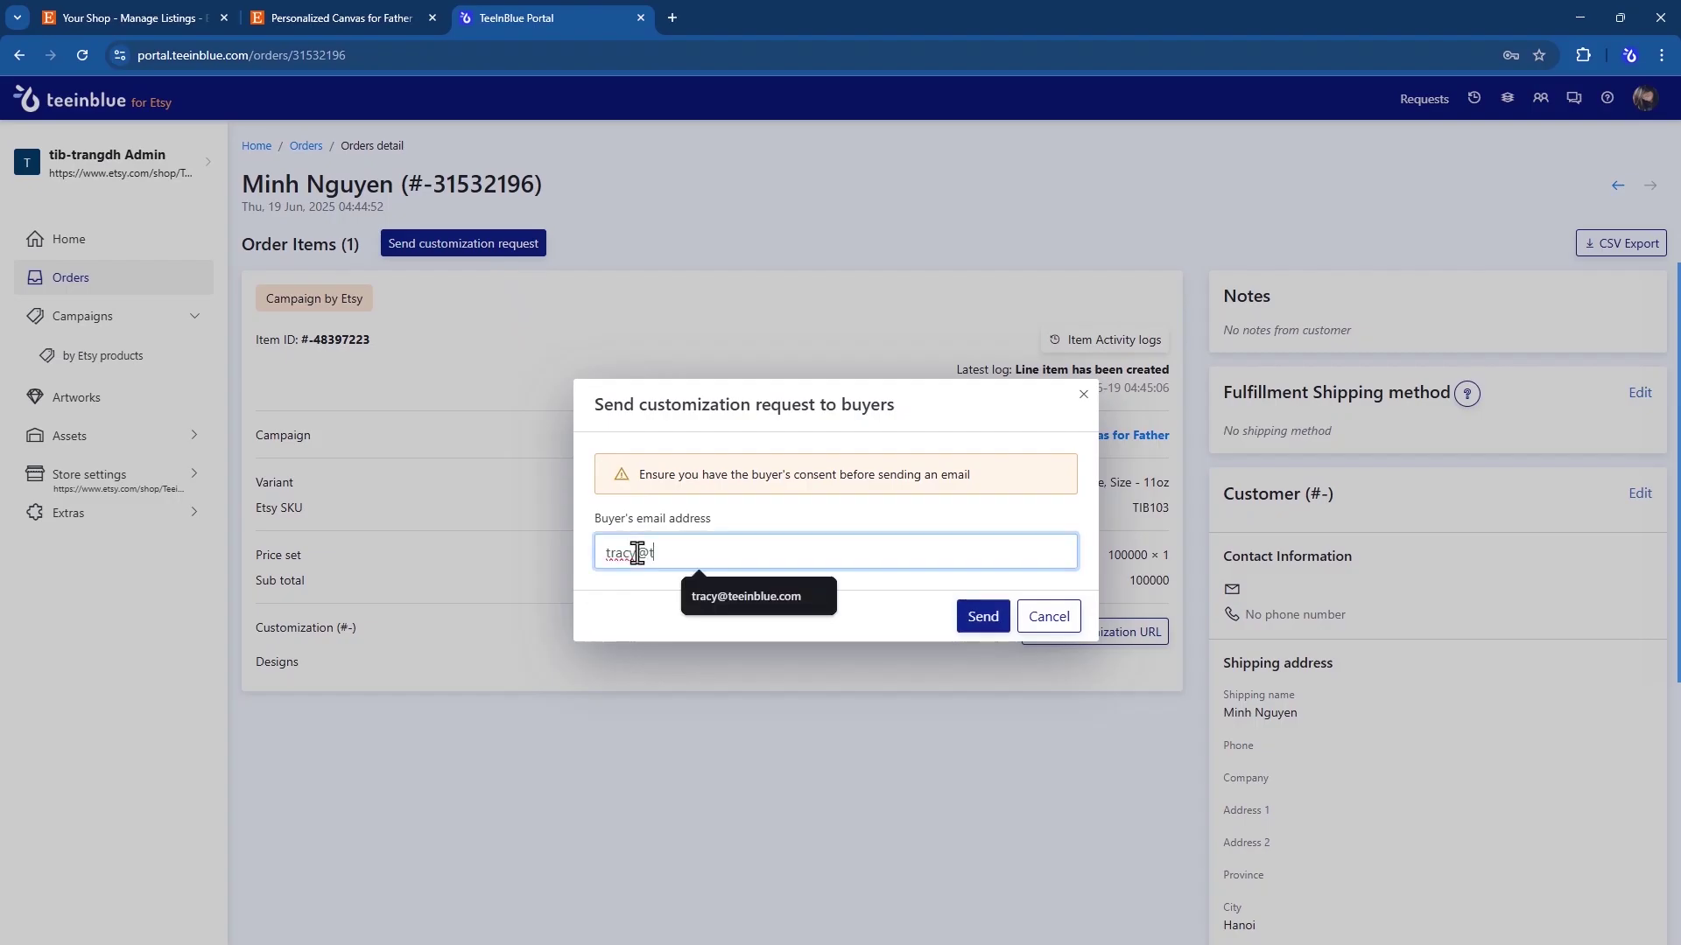
left_click(981, 616)
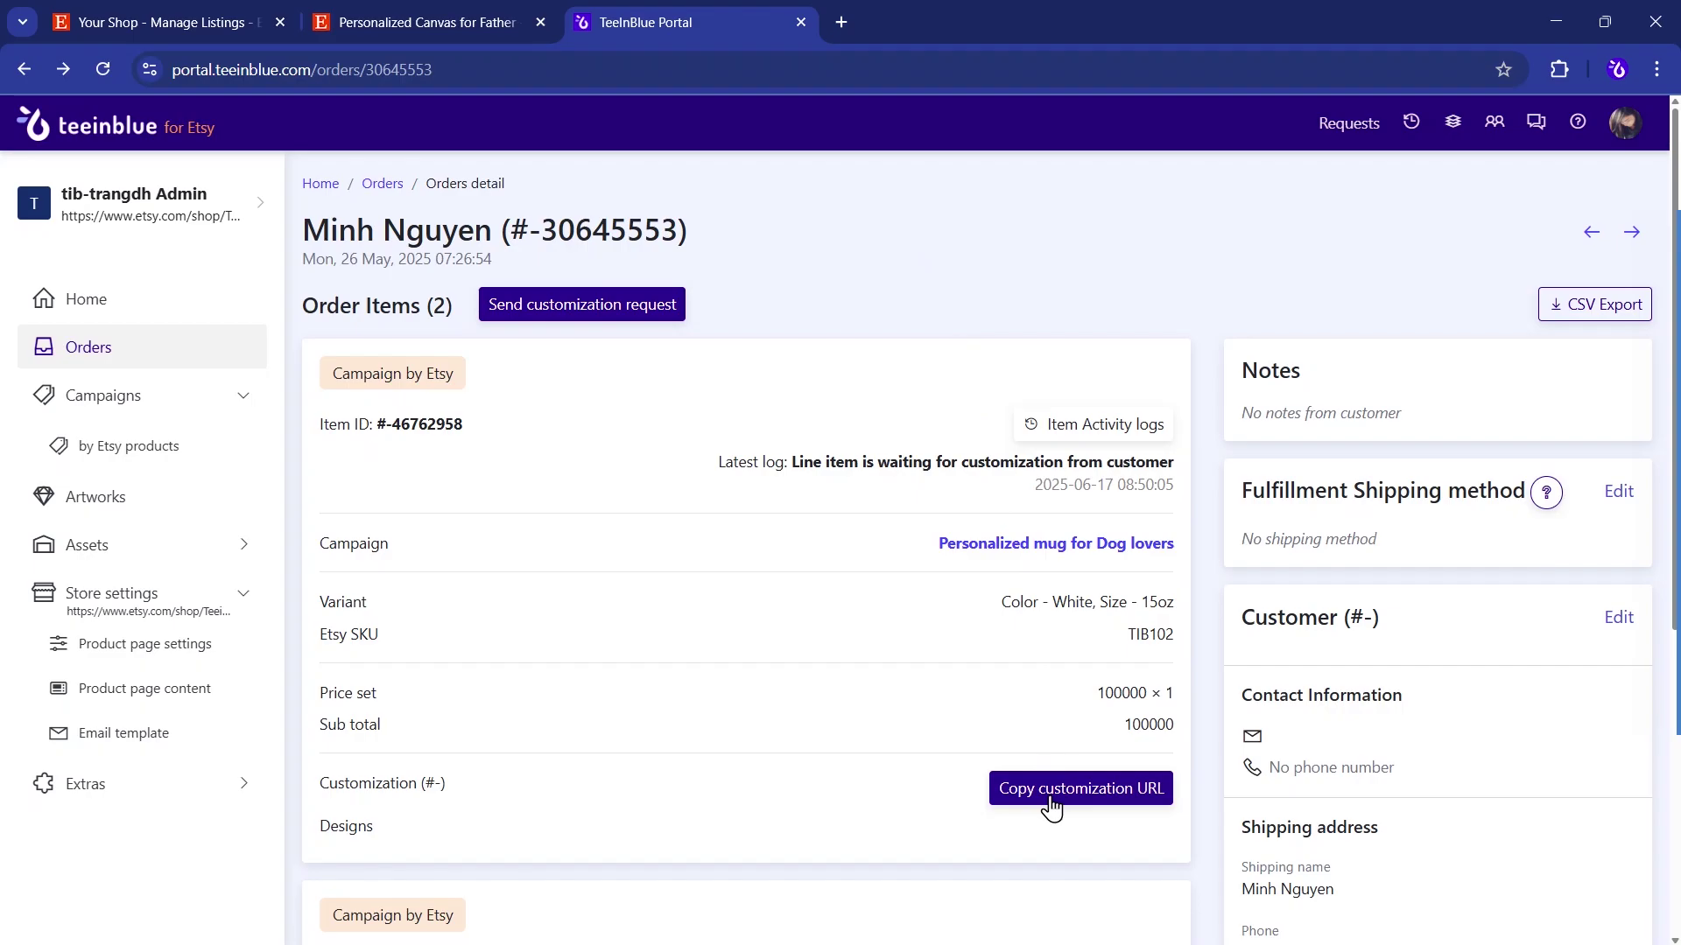
scroll(1050, 807, "down", 5)
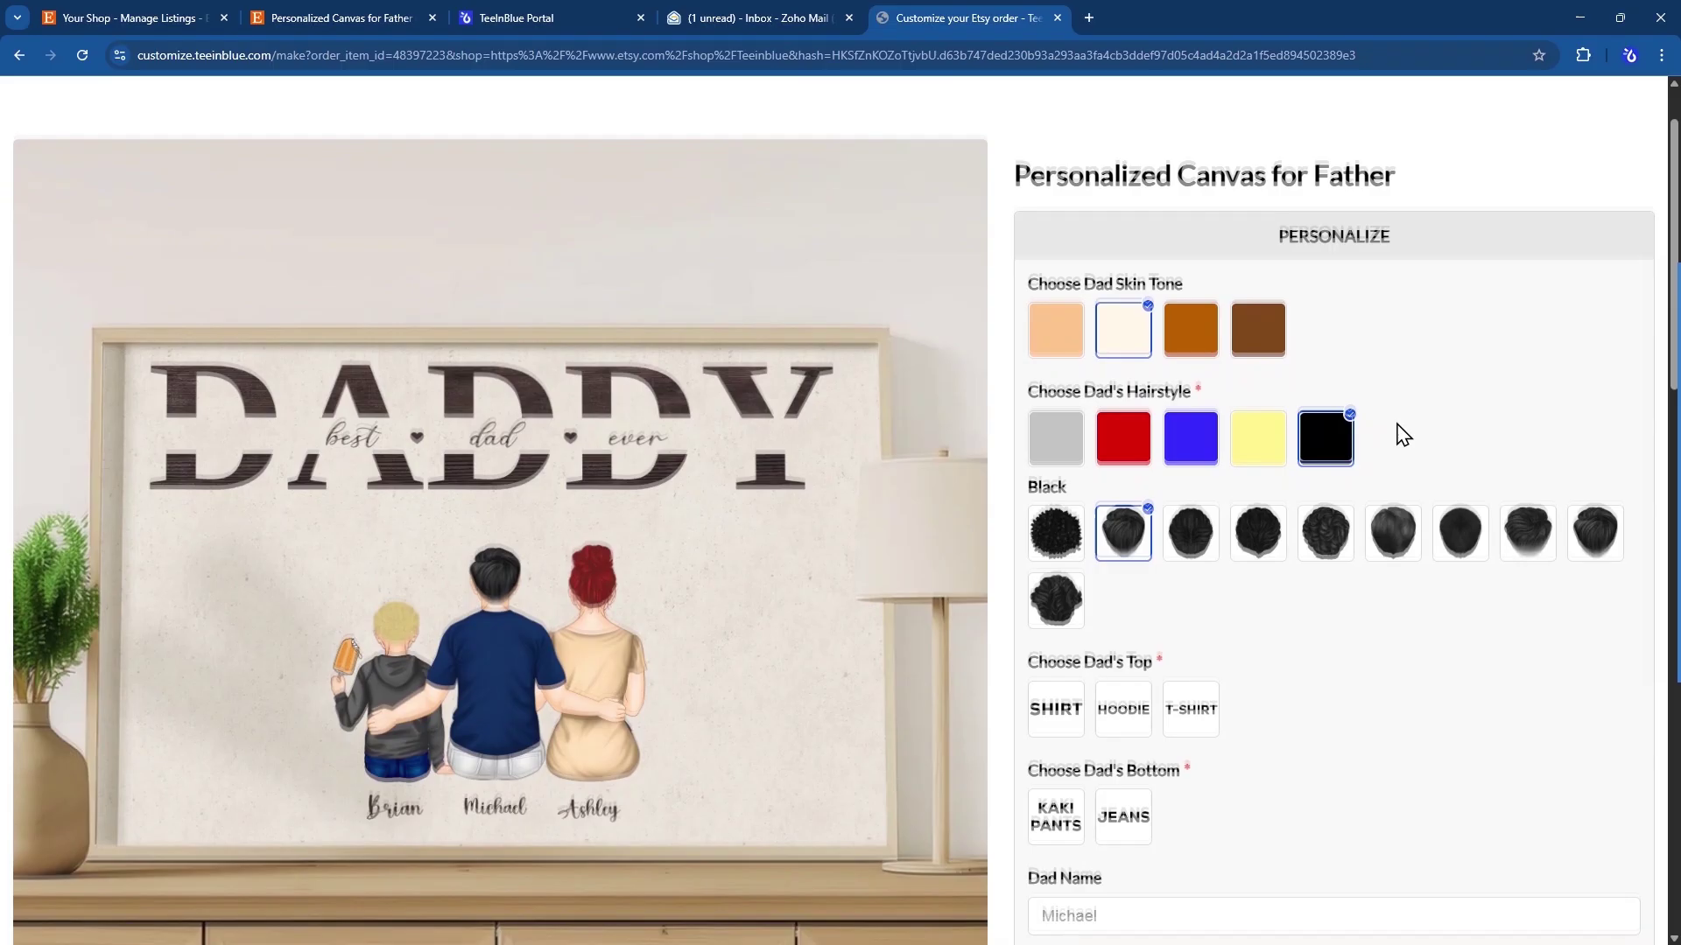
- Give the dad the third skin tone, a blue hairstyle and a white T-shirt
scroll(1403, 435, "down", 1)
left_click(1177, 256)
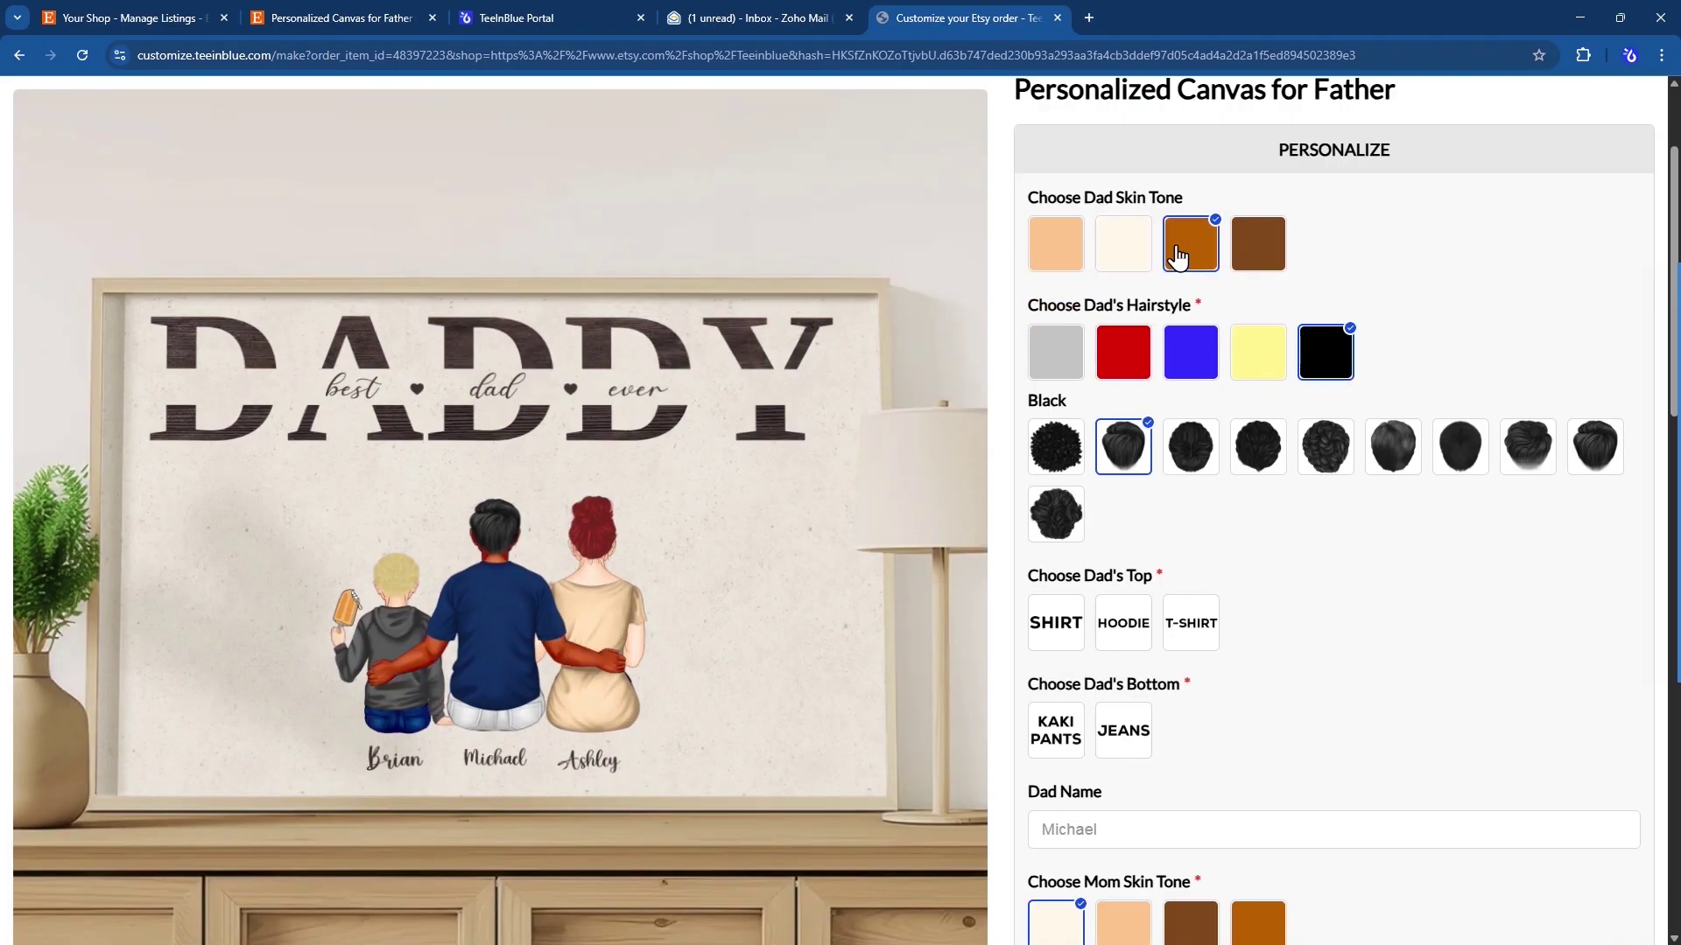
left_click(1172, 359)
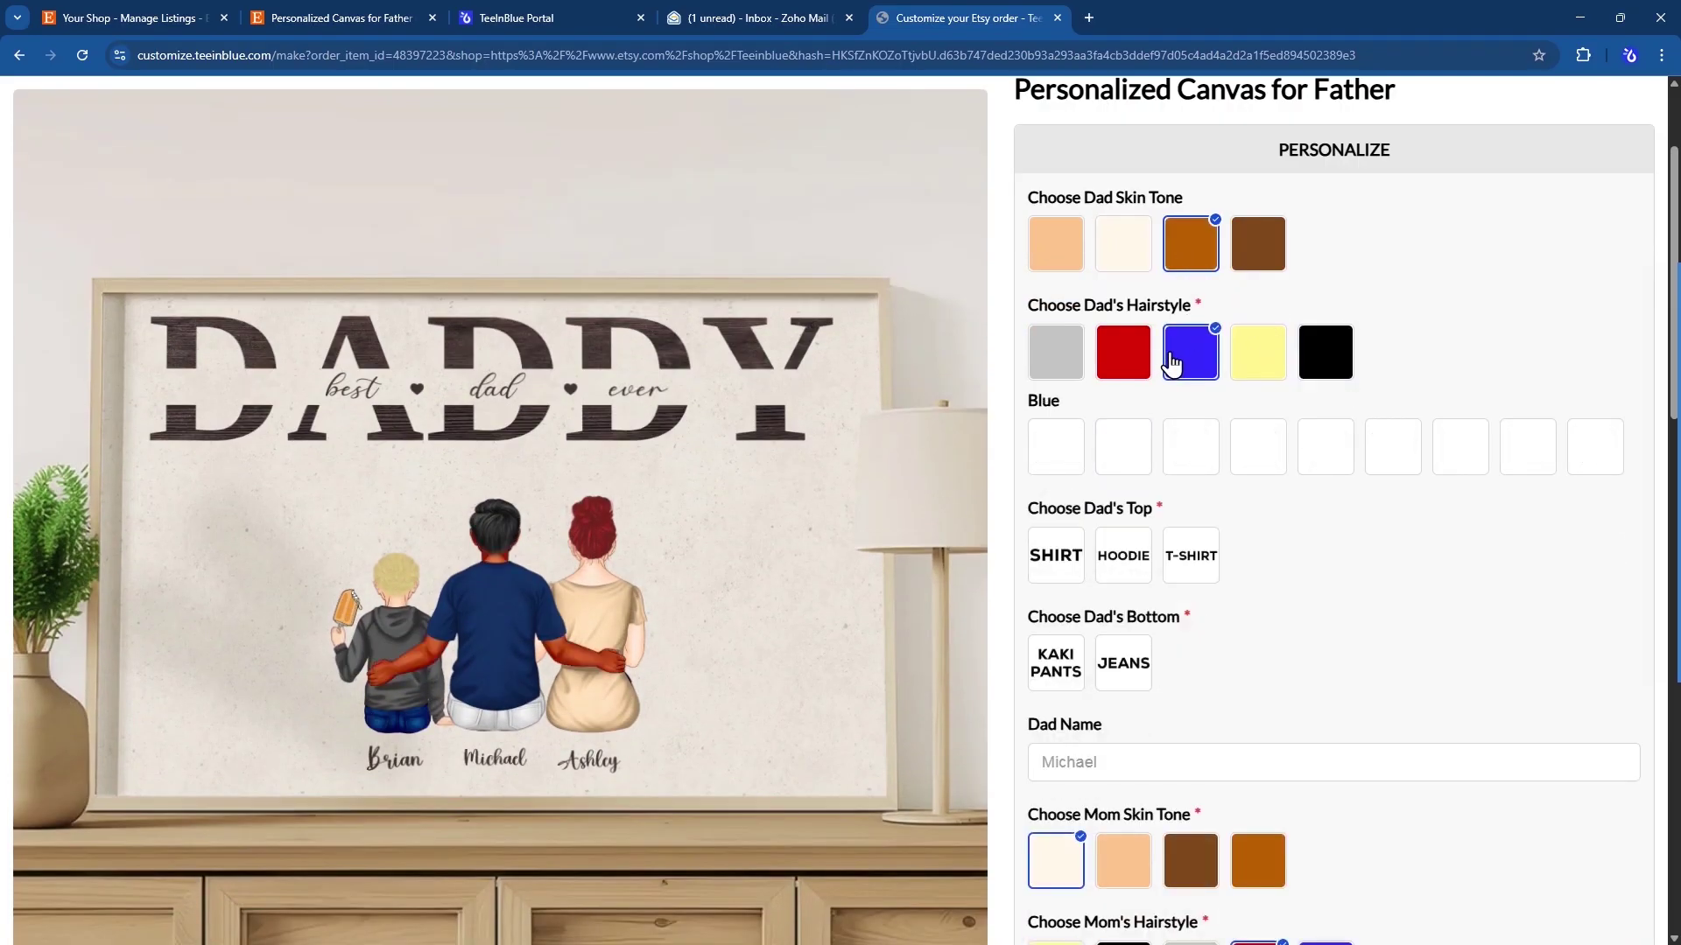
left_click(1264, 468)
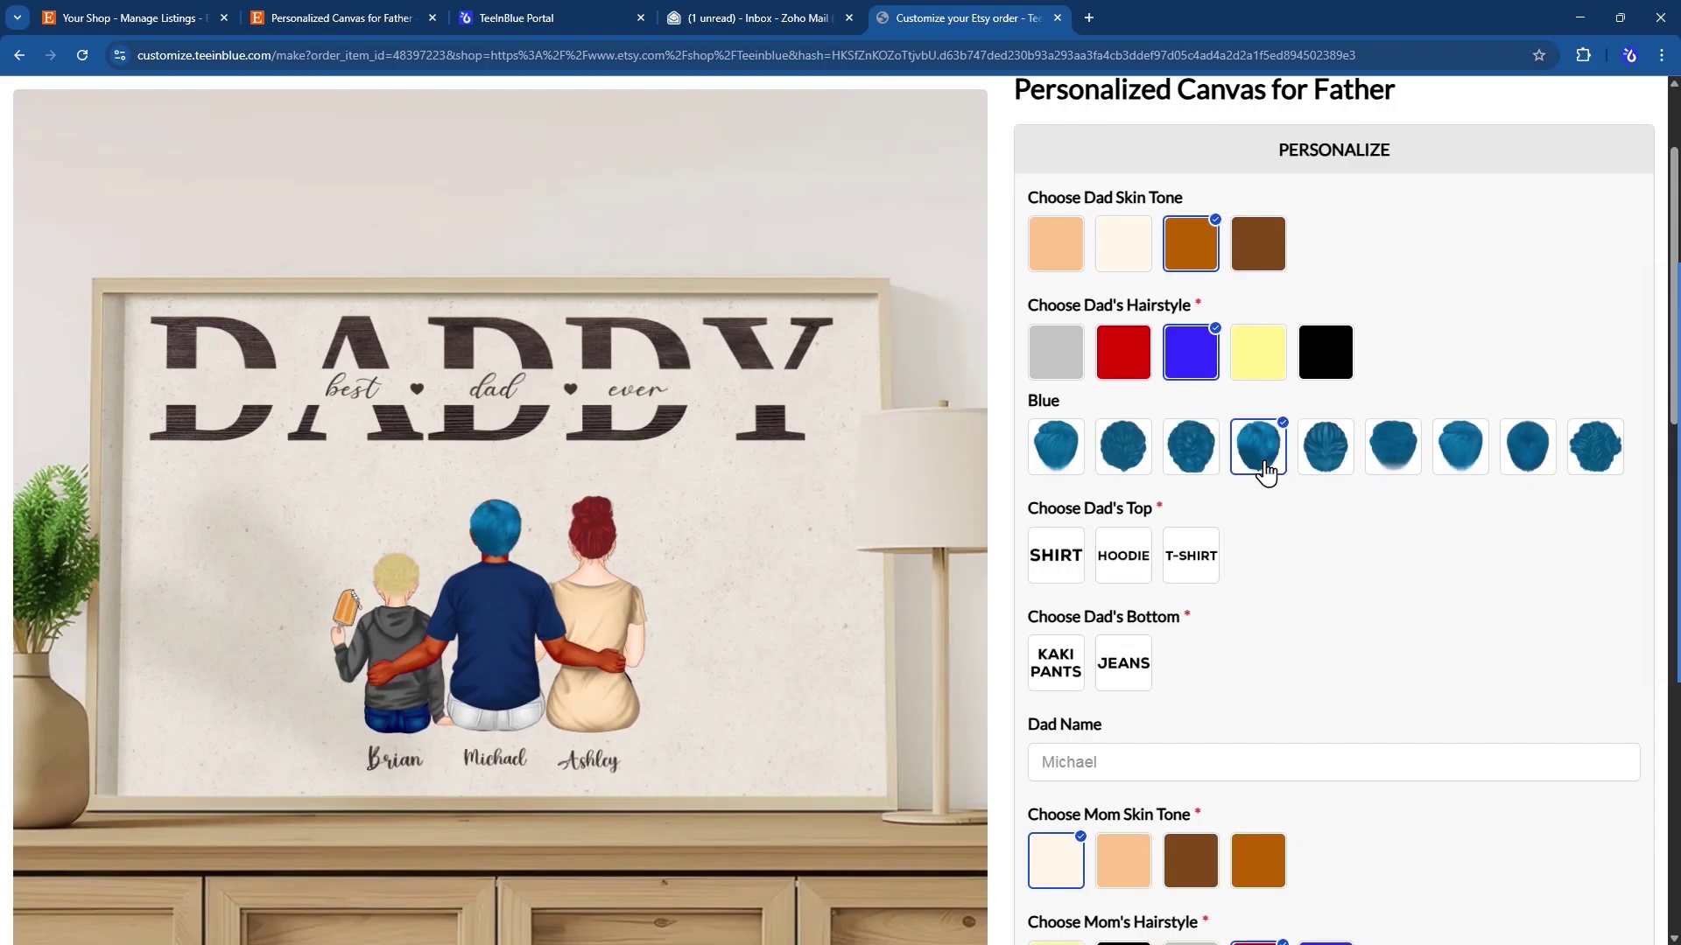
scroll(1264, 470, "down", 2)
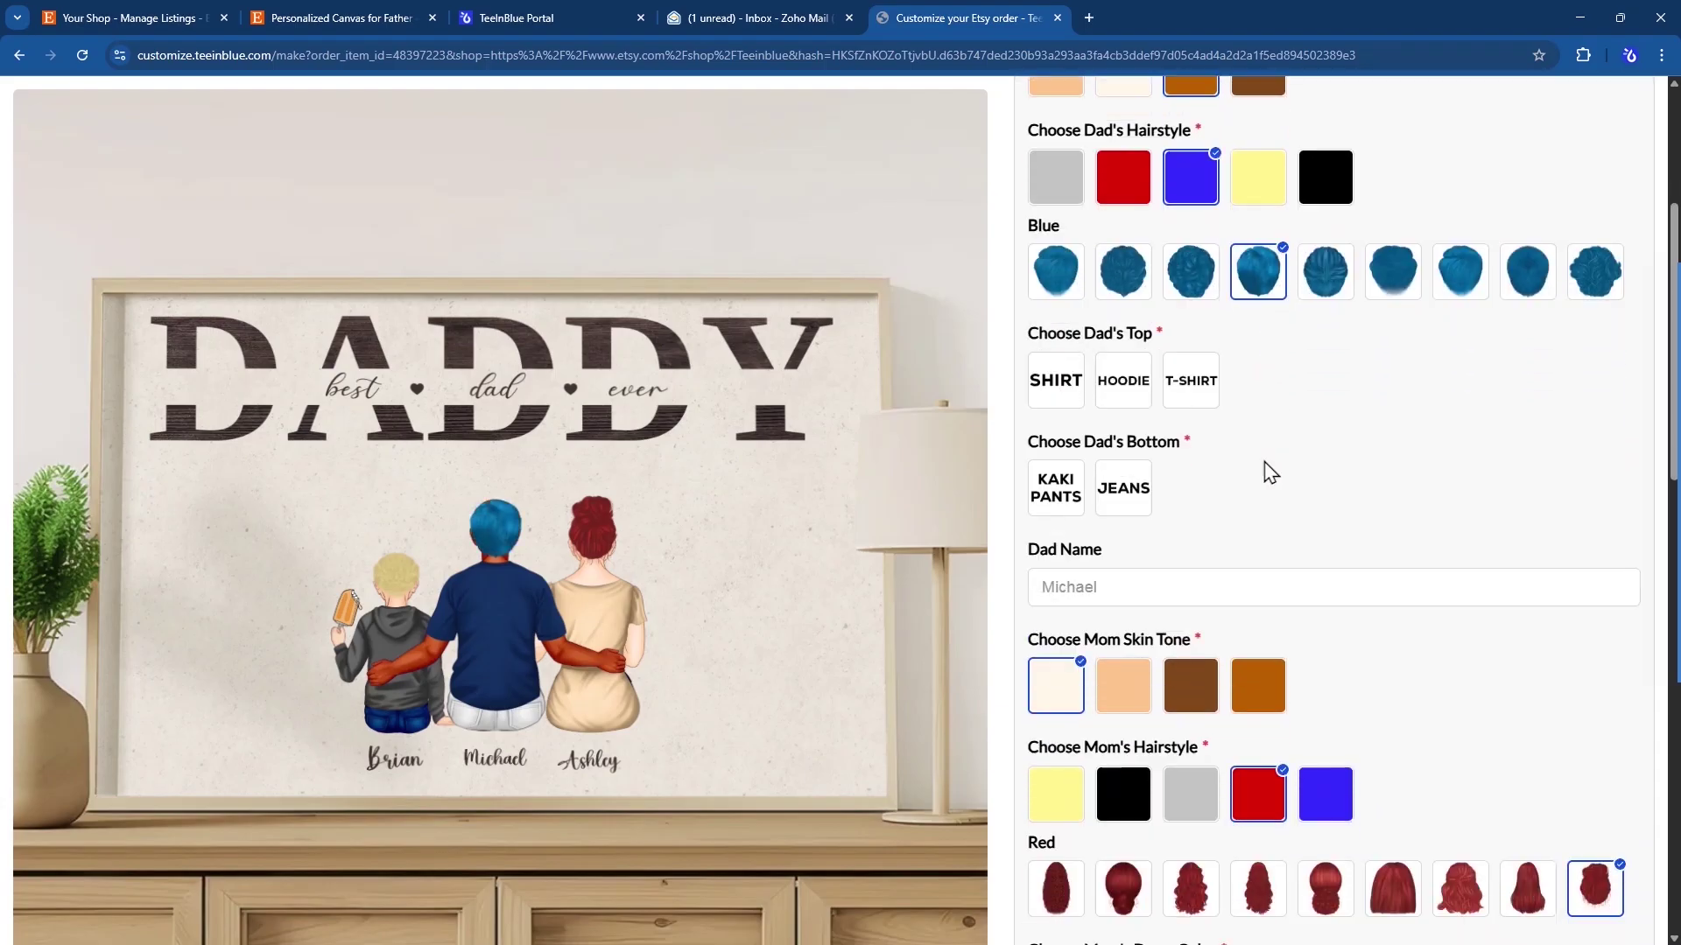
left_click(1190, 400)
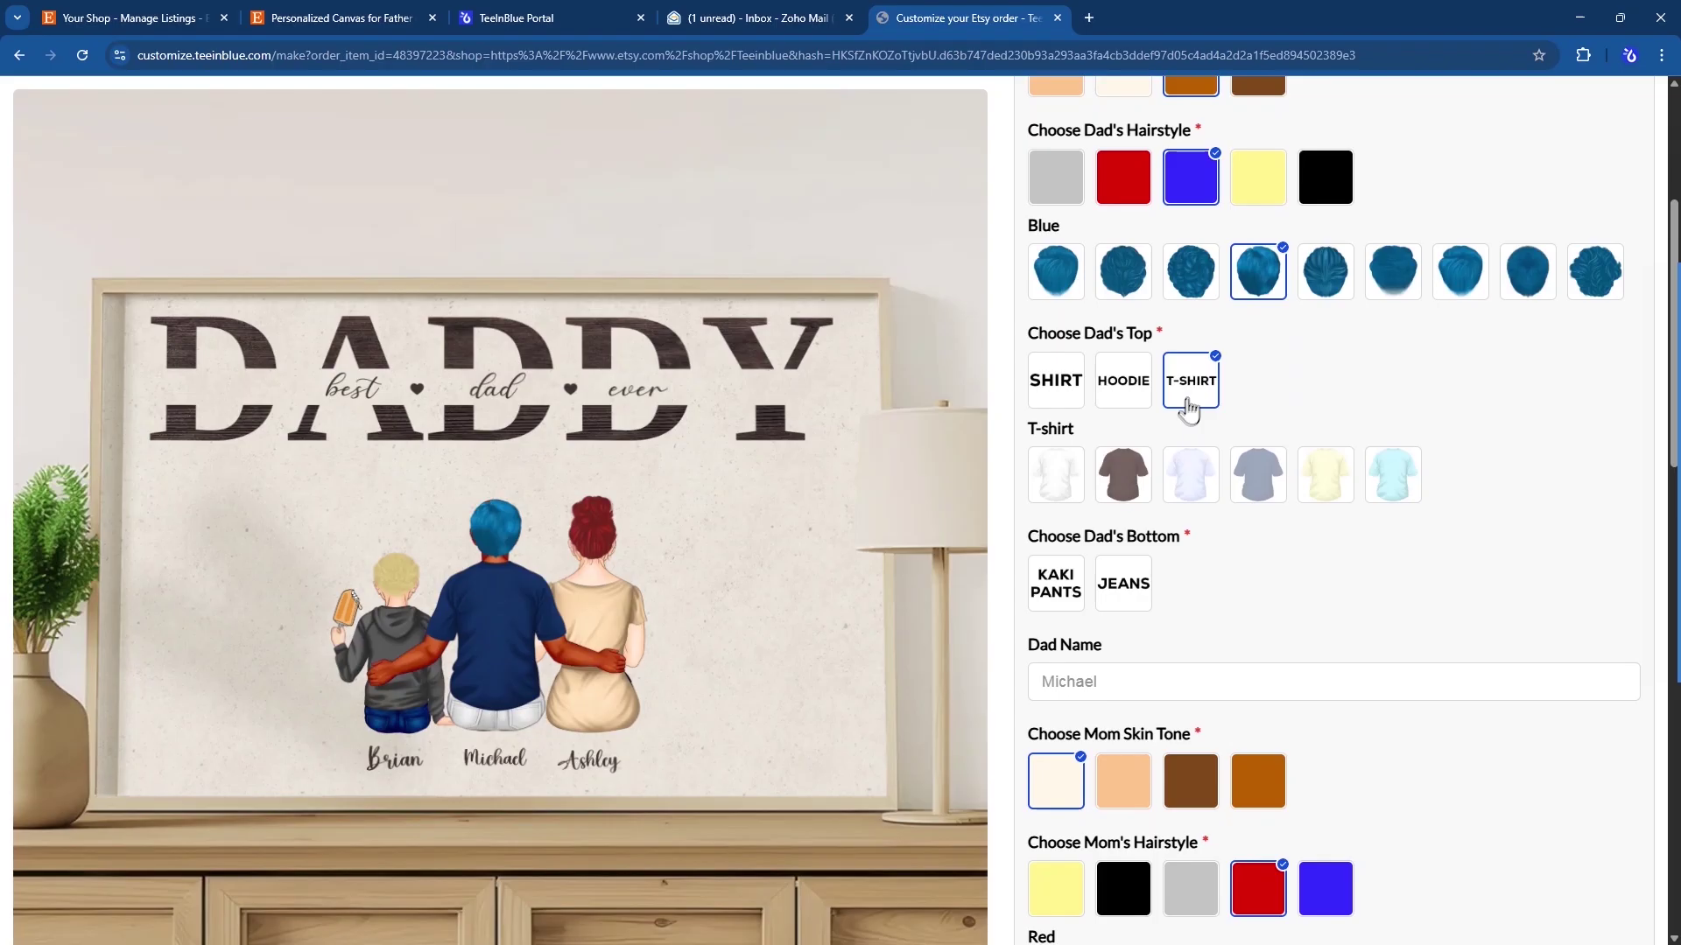
left_click(1179, 484)
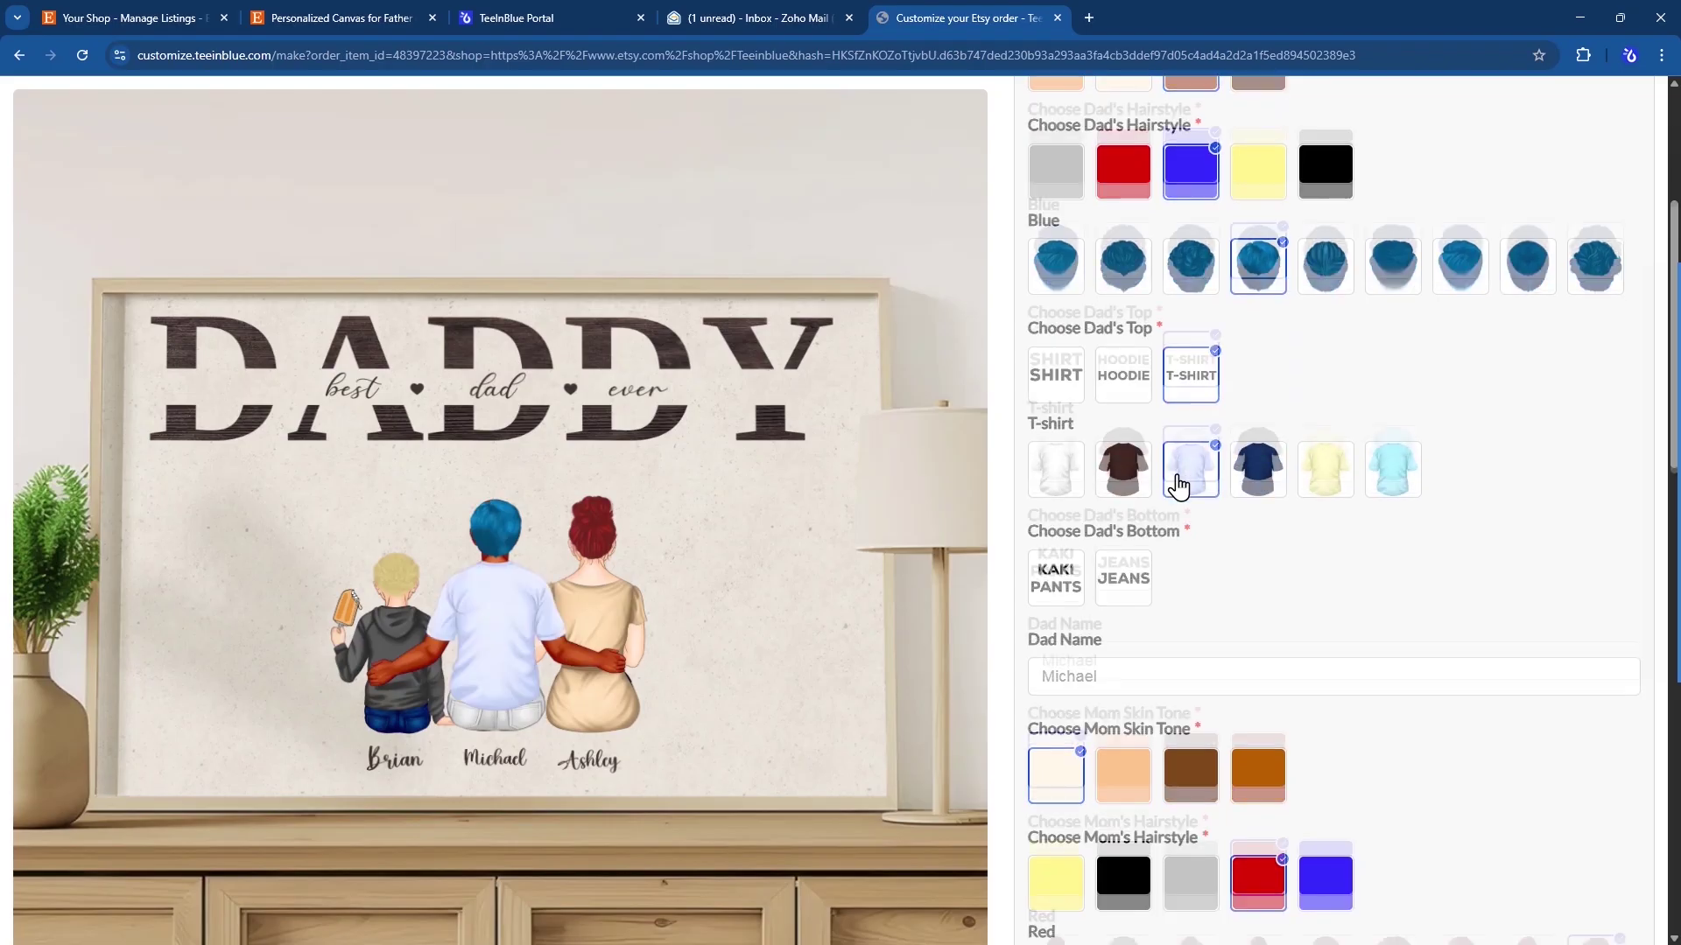
- Enter 'Mike' as the Dad Name and submit the personalization
scroll(1179, 483, "down", 3)
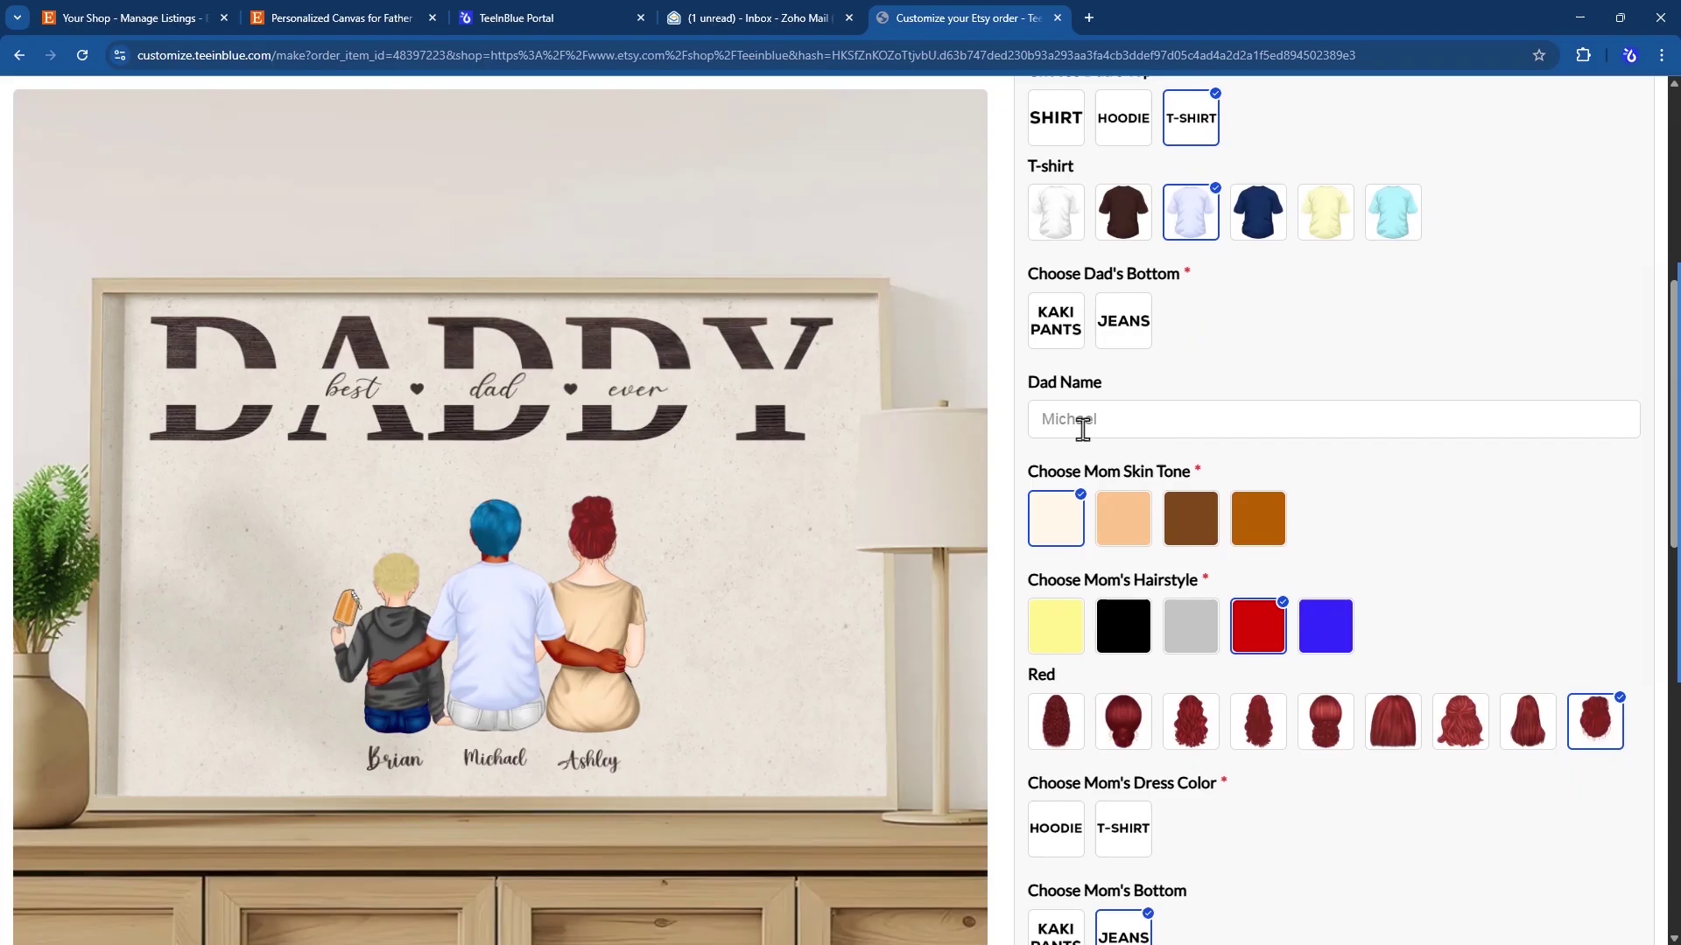
left_click(1083, 429)
type("Mike")
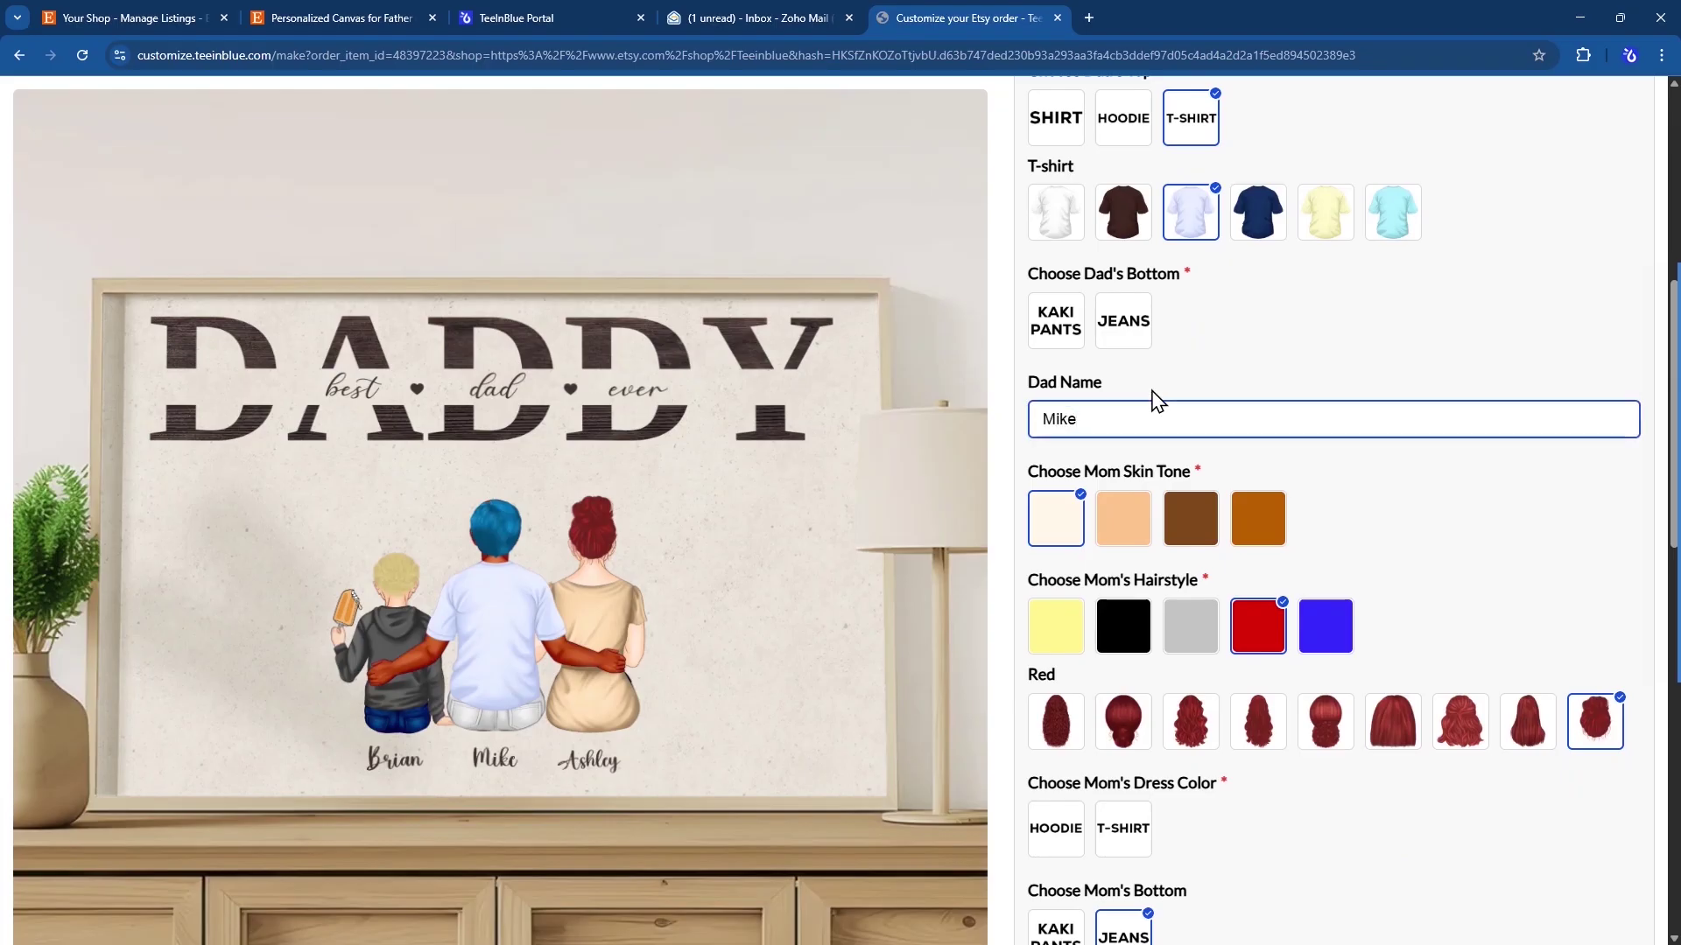
scroll(1158, 401, "down", 10)
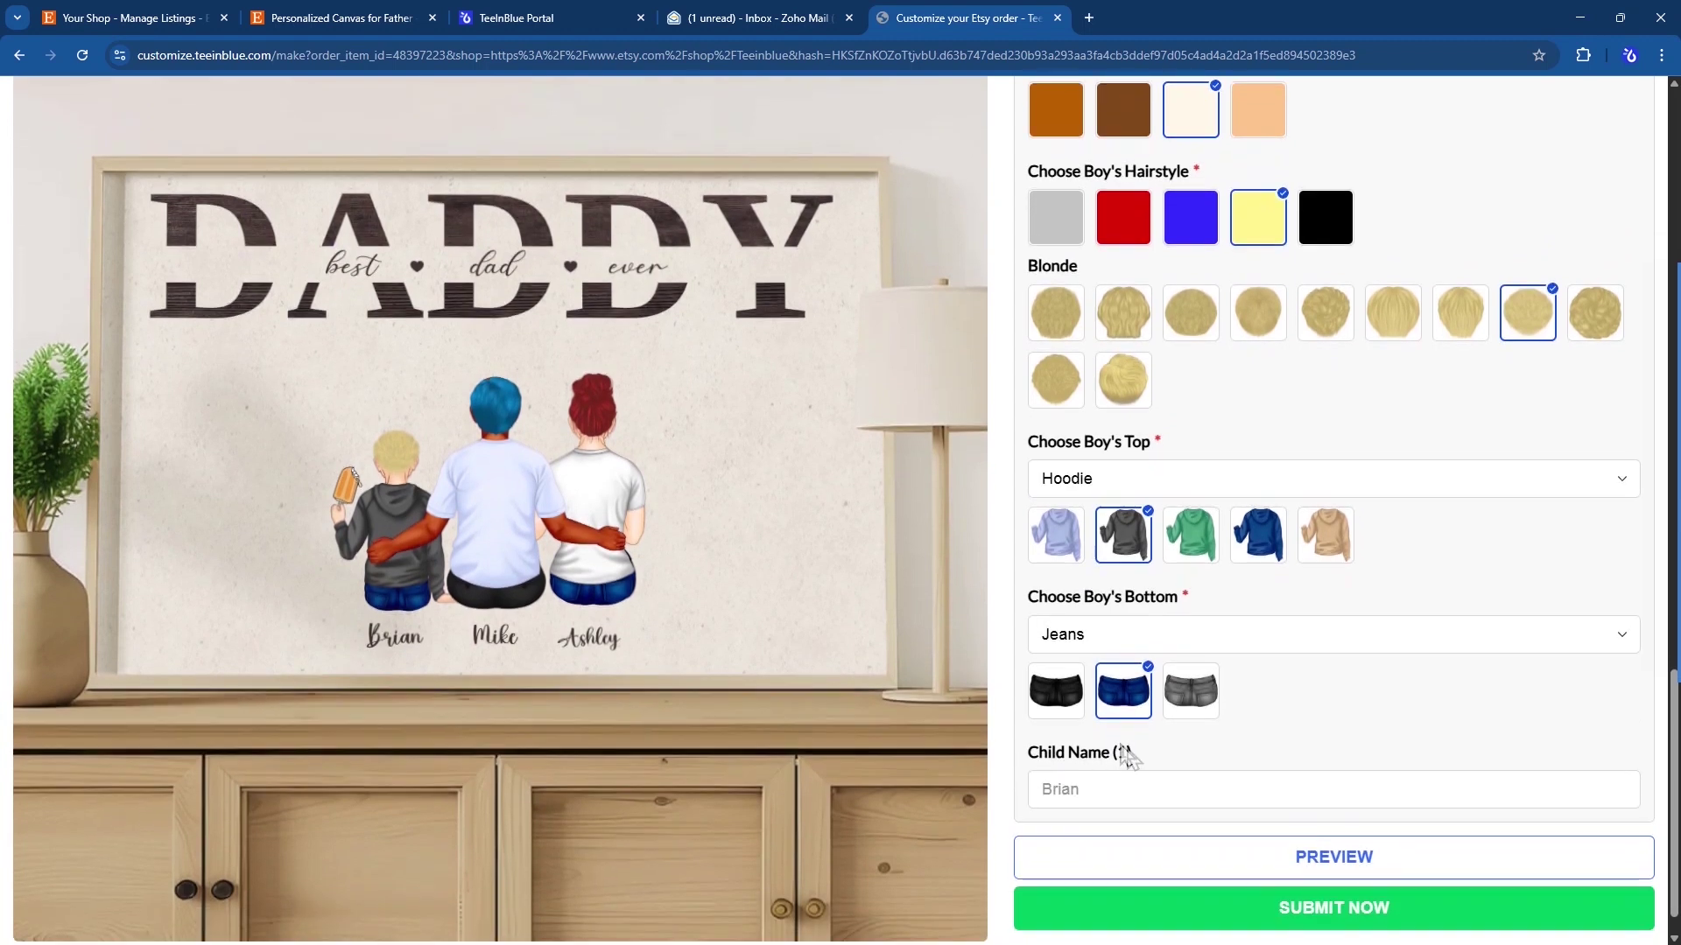
left_click(1332, 916)
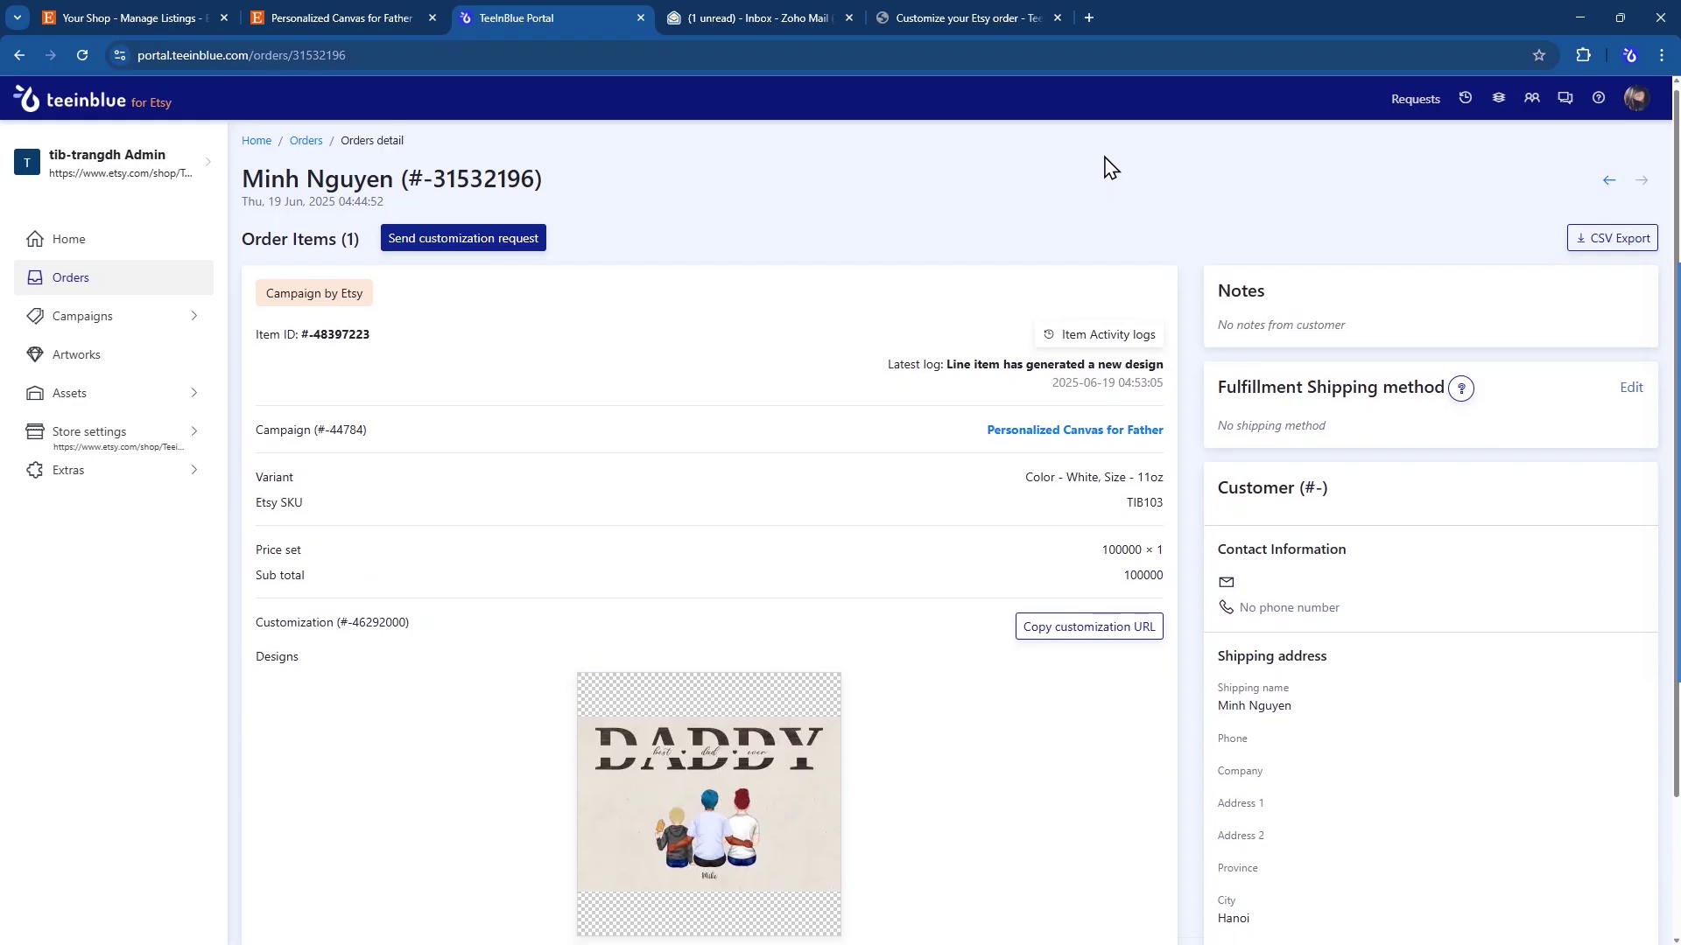
- Open the generated Daddy canvas print file from the order's Designs section at full size
scroll(1108, 166, "down", 2)
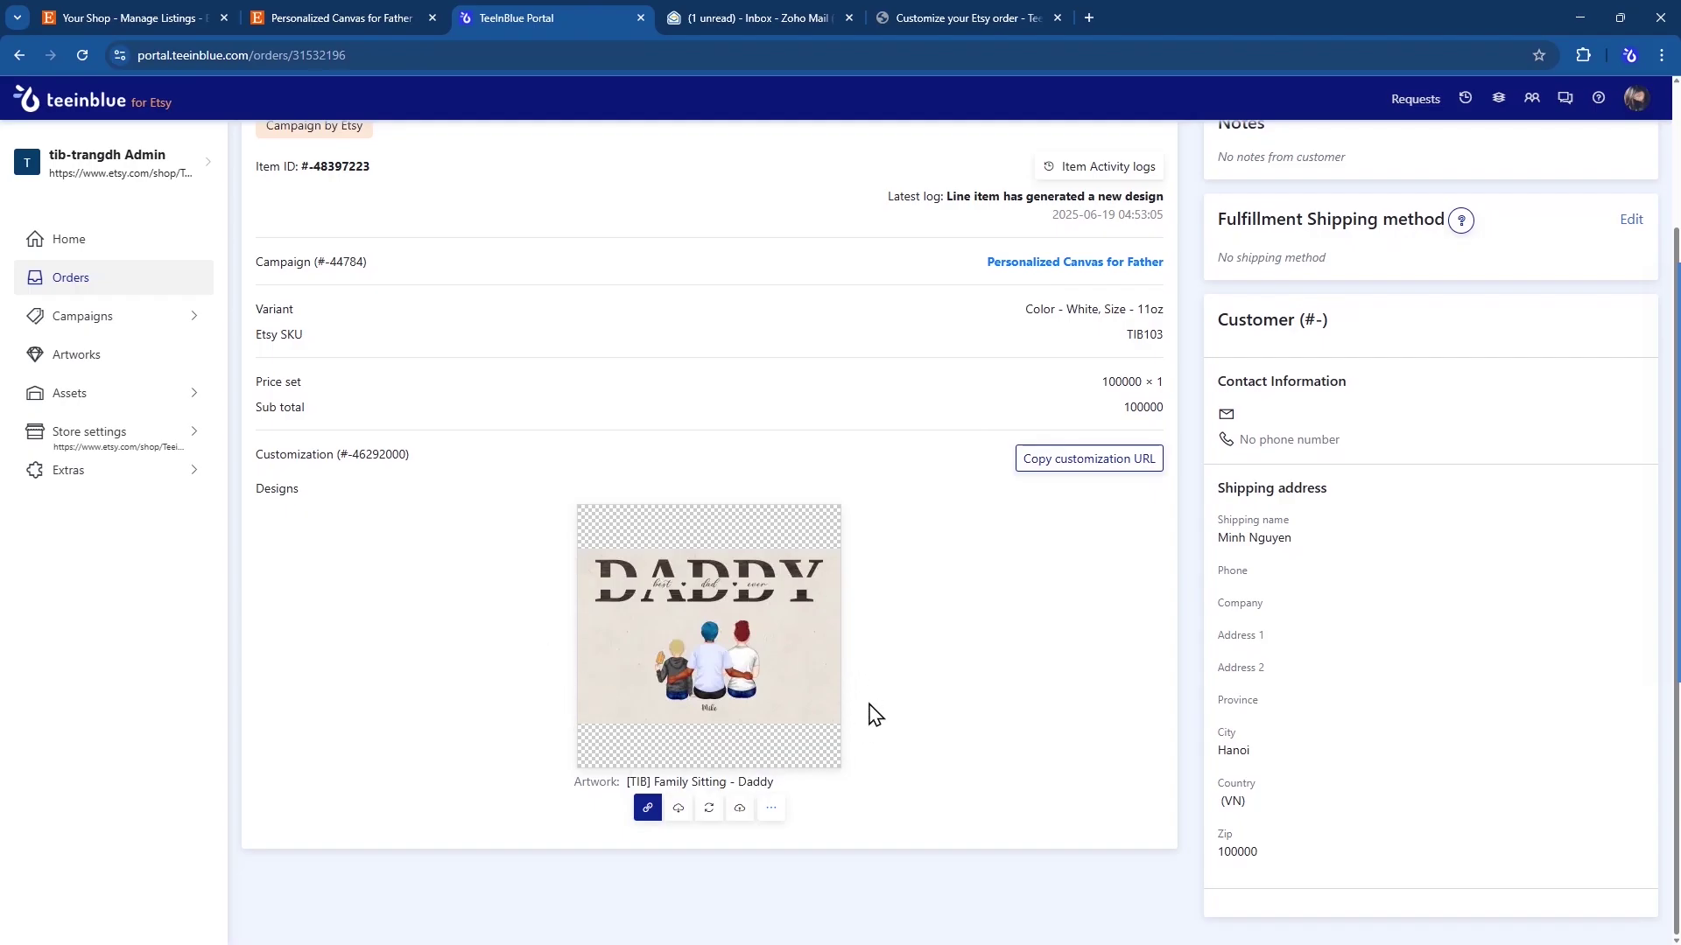
left_click(642, 815)
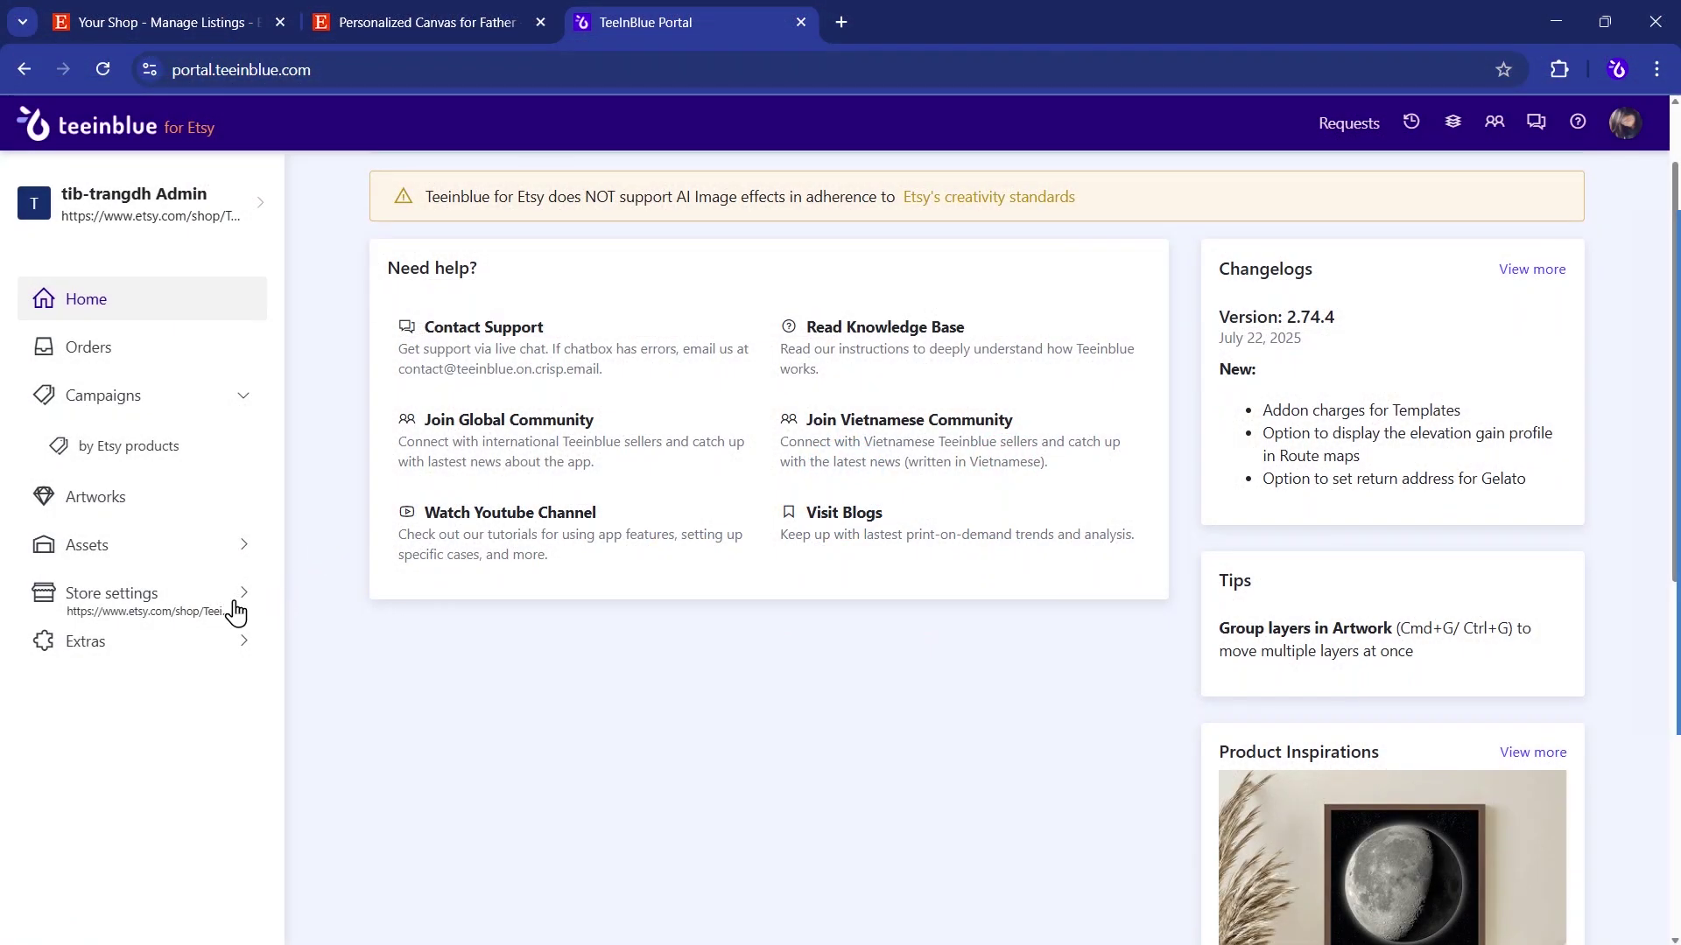
- Review the Product page content under Store settings
left_click(236, 604)
left_click(208, 697)
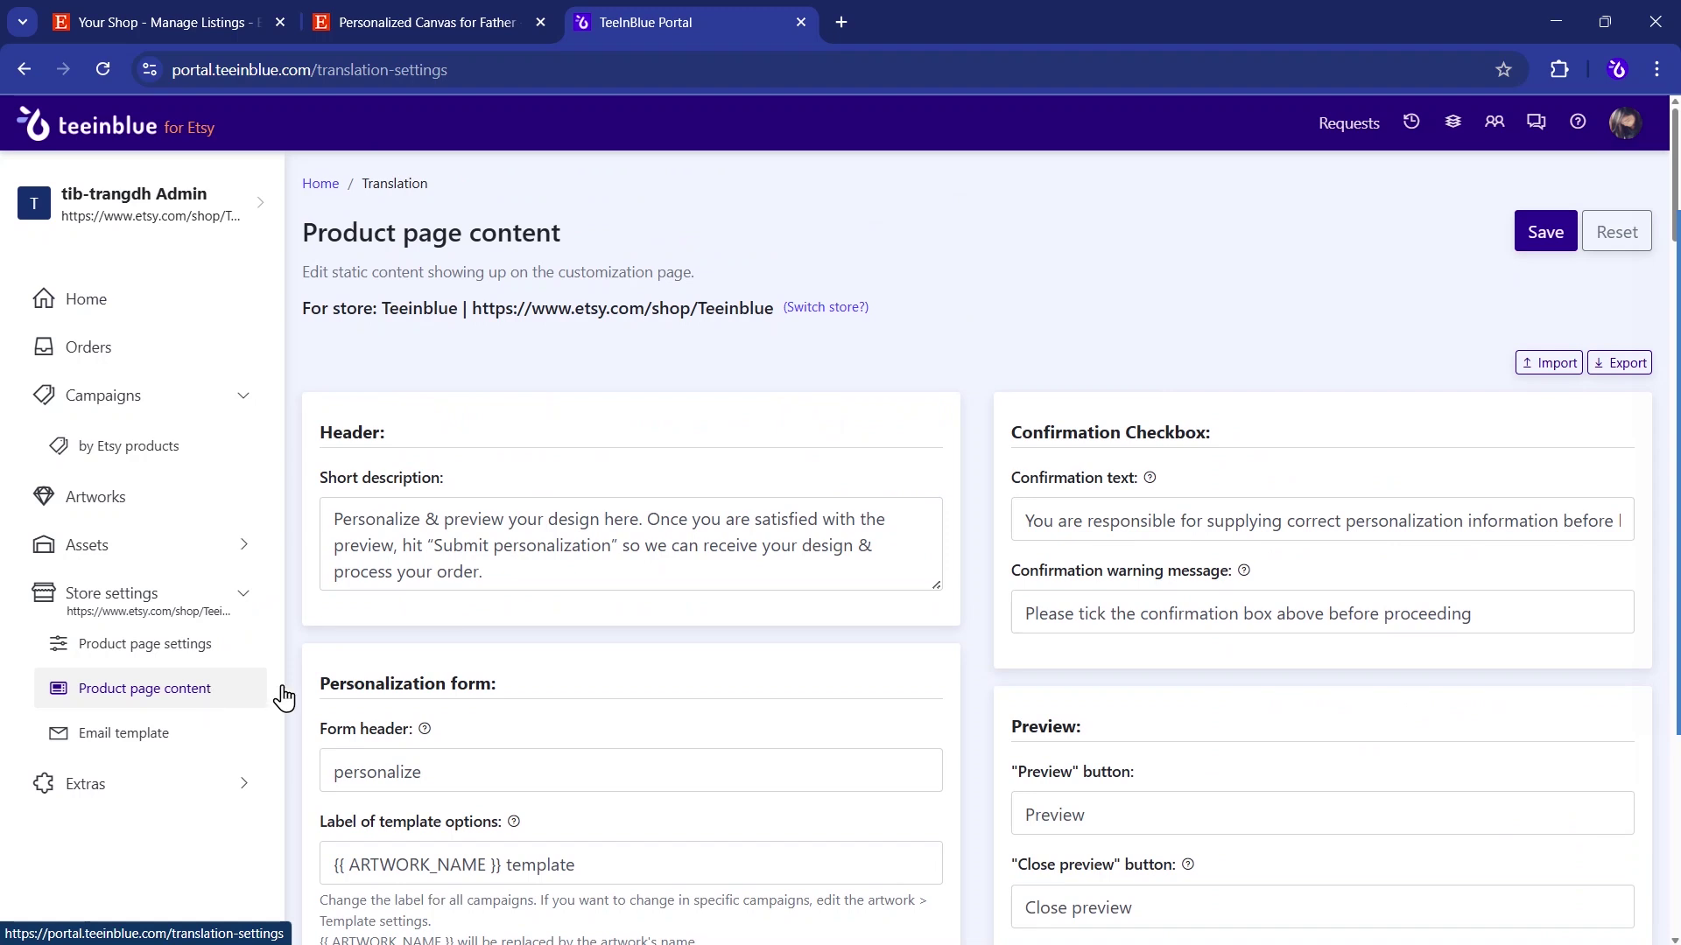
scroll(512, 662, "down", 2)
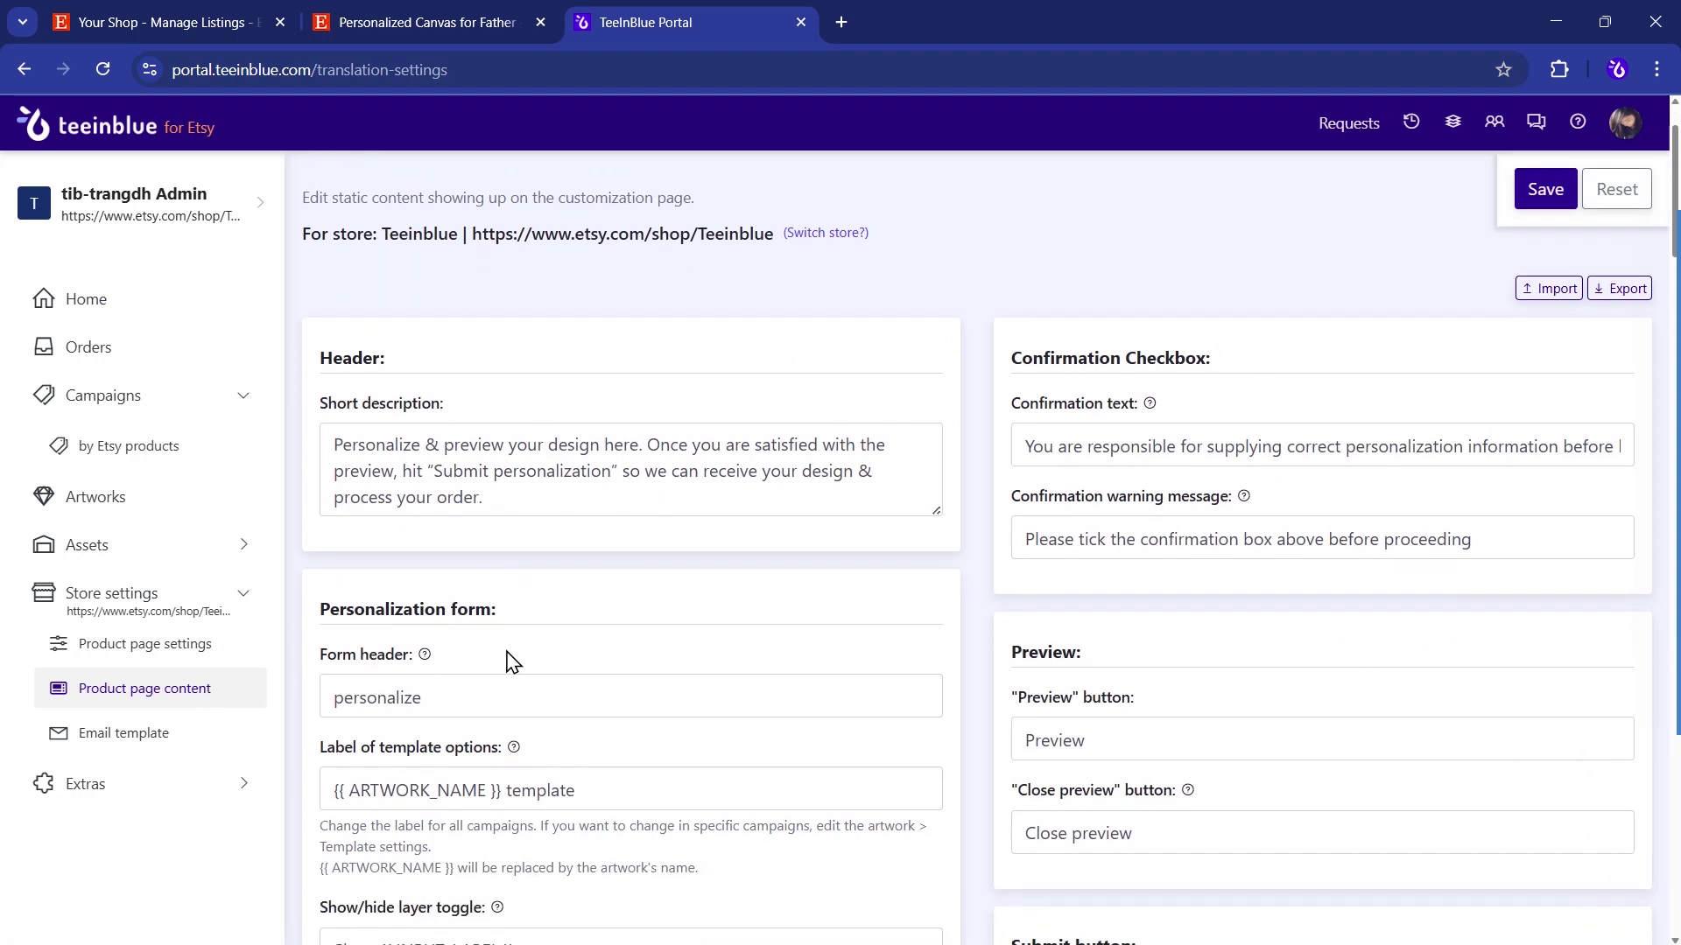
- Open the Email template and review the mail subject, heading, footer and primary colour #F1641E
left_click(201, 740)
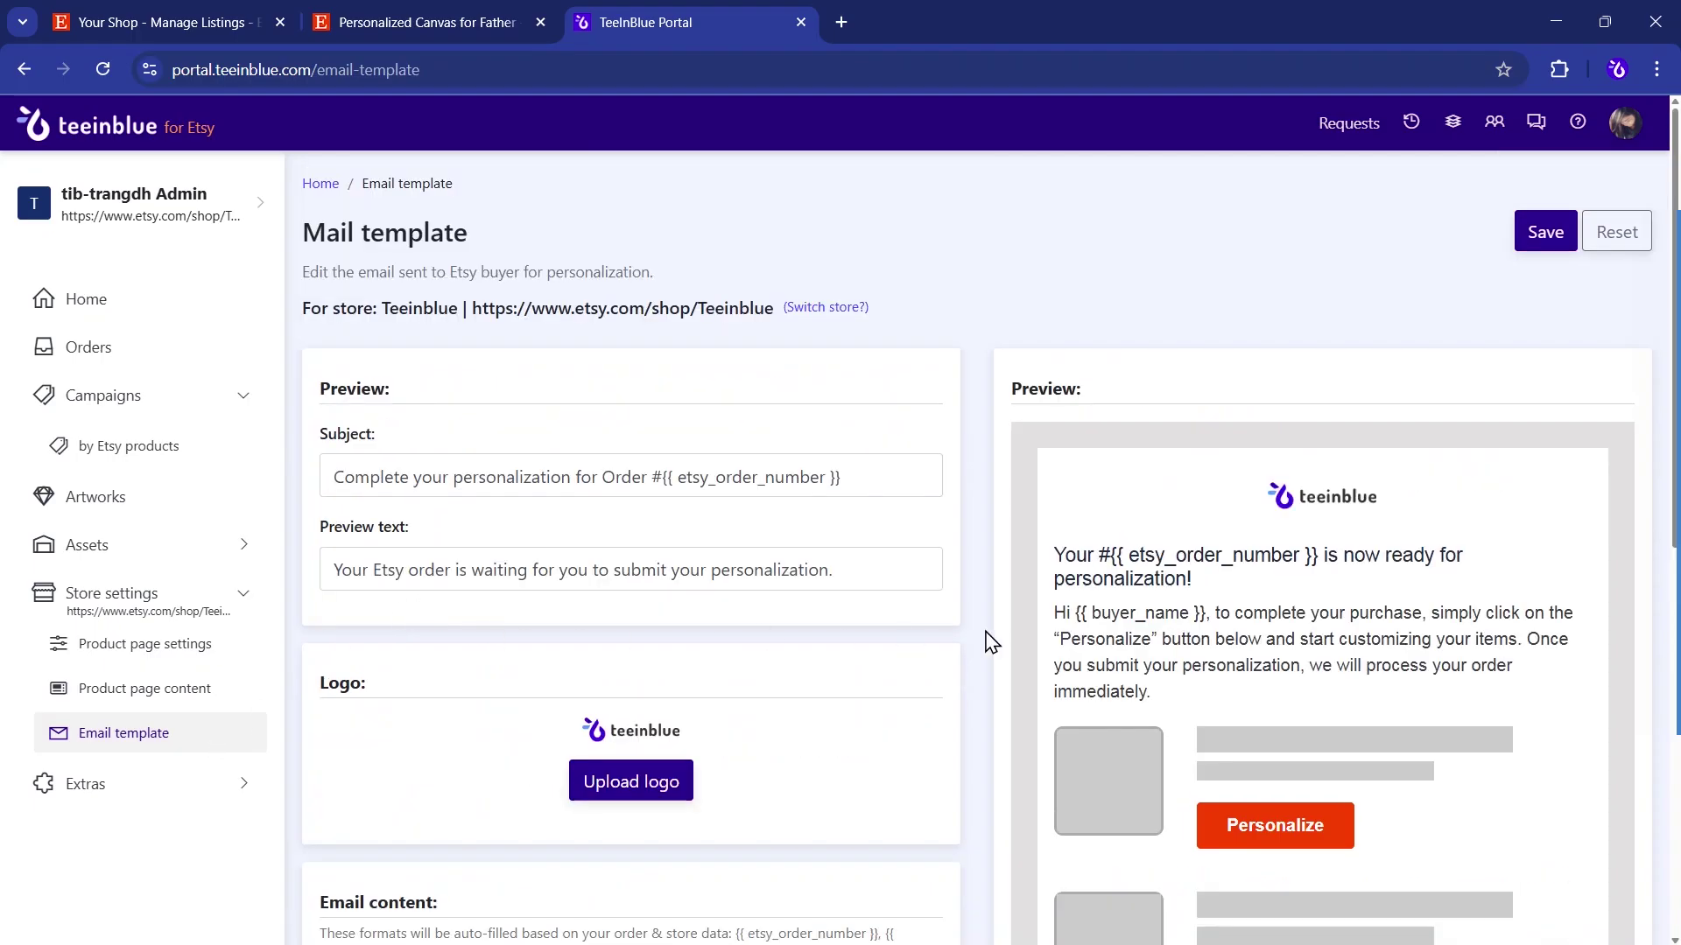
scroll(939, 663, "down", 1)
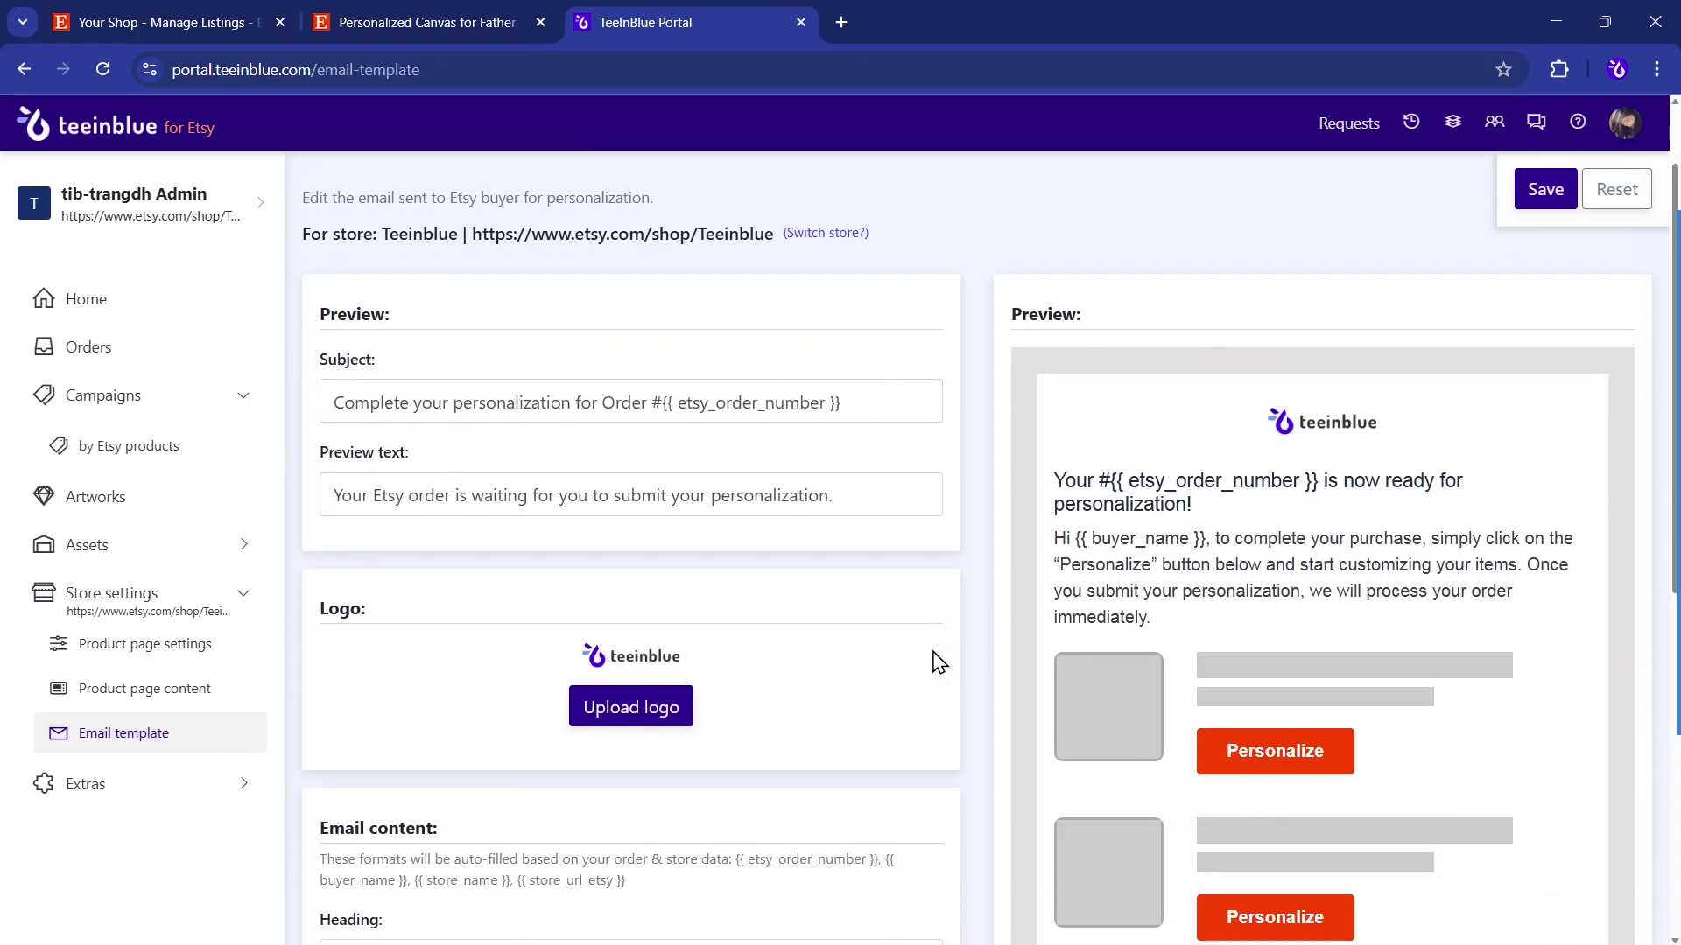
scroll(940, 663, "down", 5)
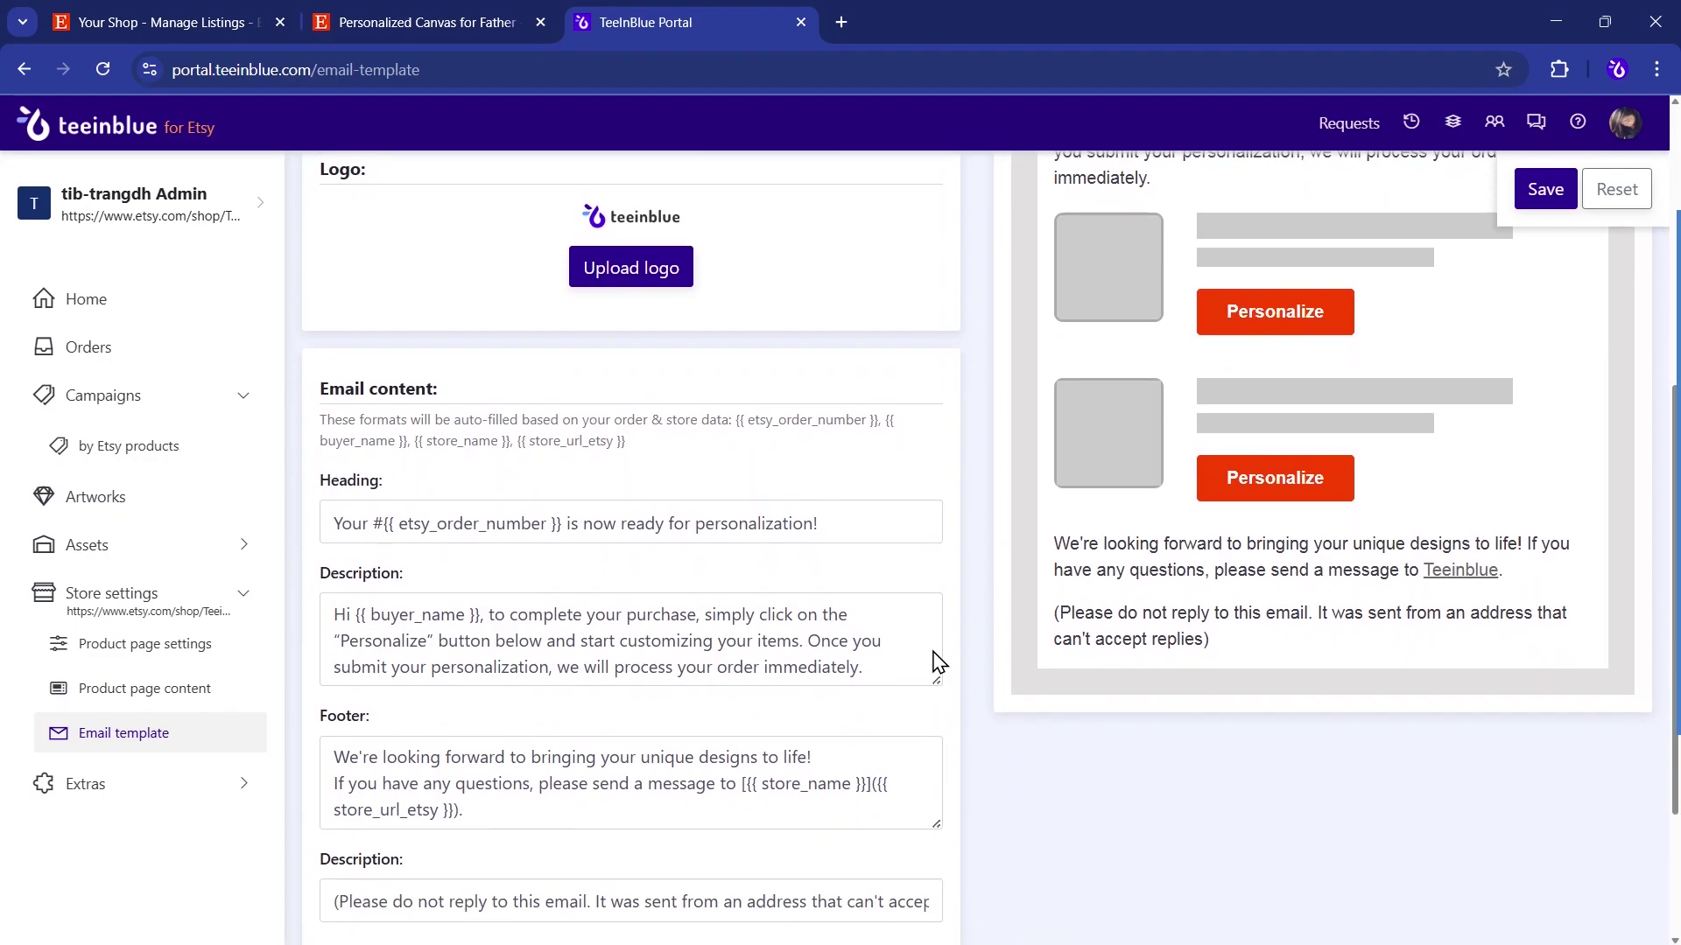
scroll(940, 663, "down", 3)
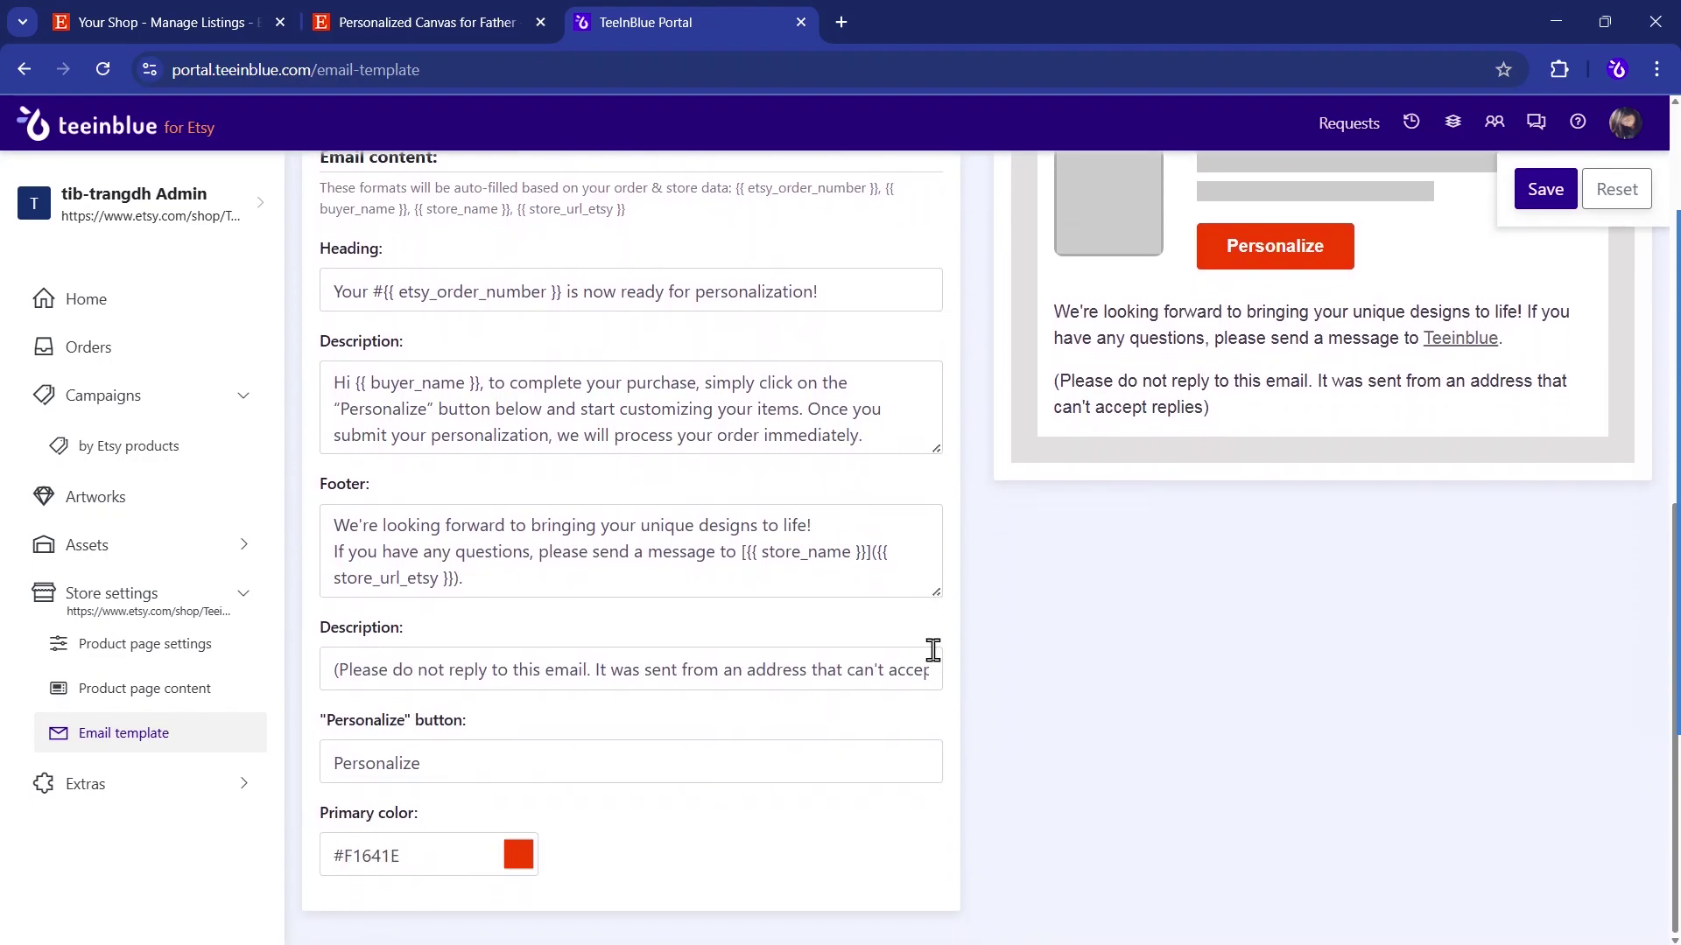